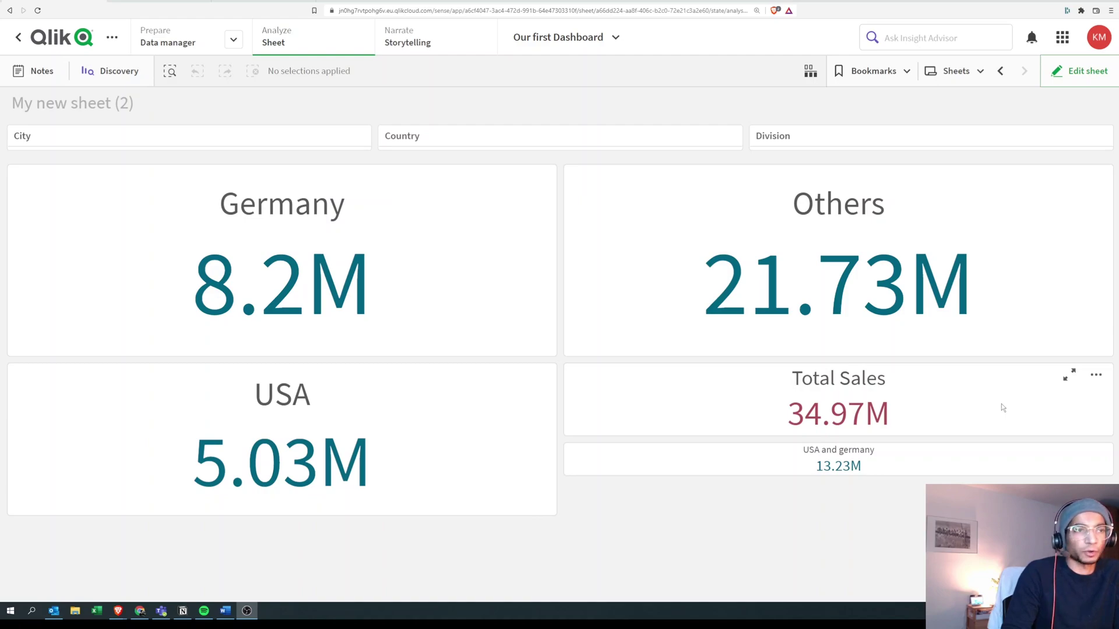
Open the sheet for editing, show the chart library and inspect the filter pane's dimensions
key(ctrl+e)
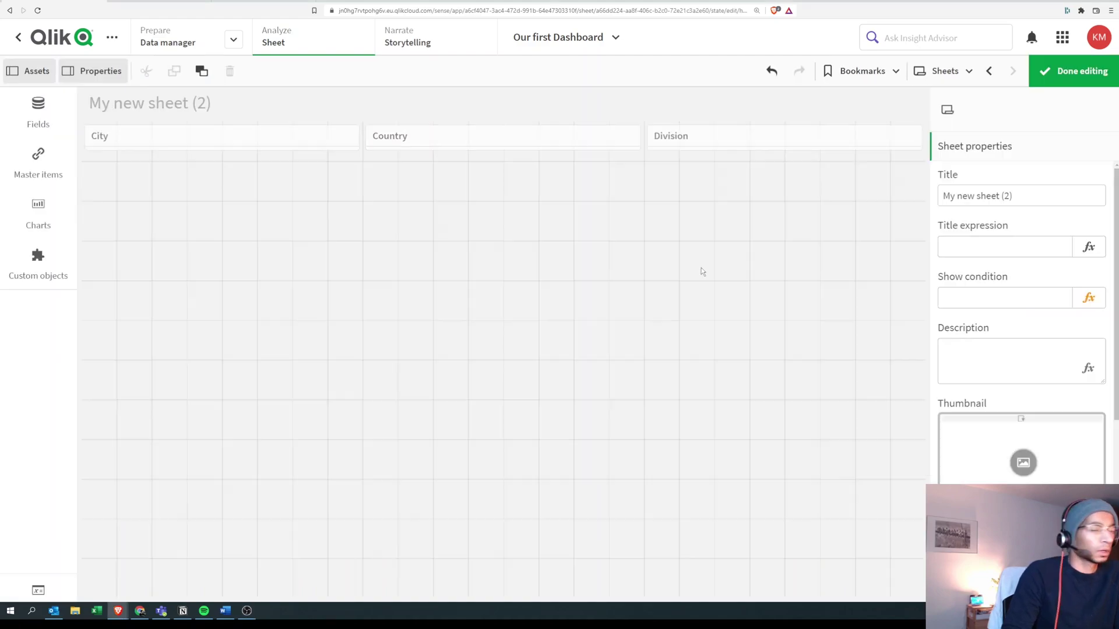
click(51, 168)
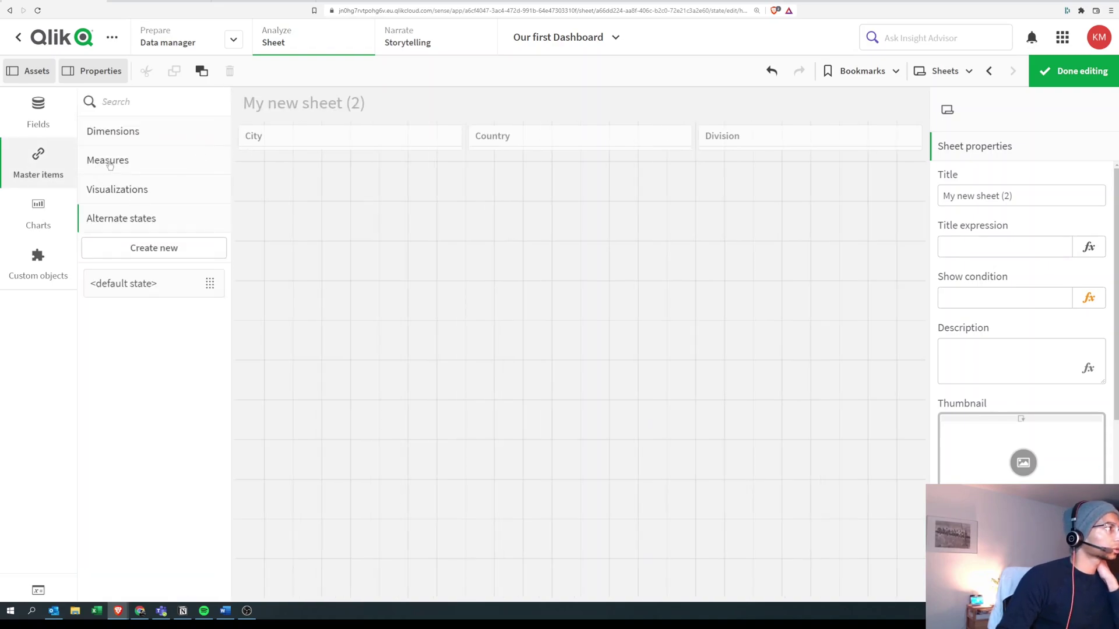
click(109, 166)
click(38, 215)
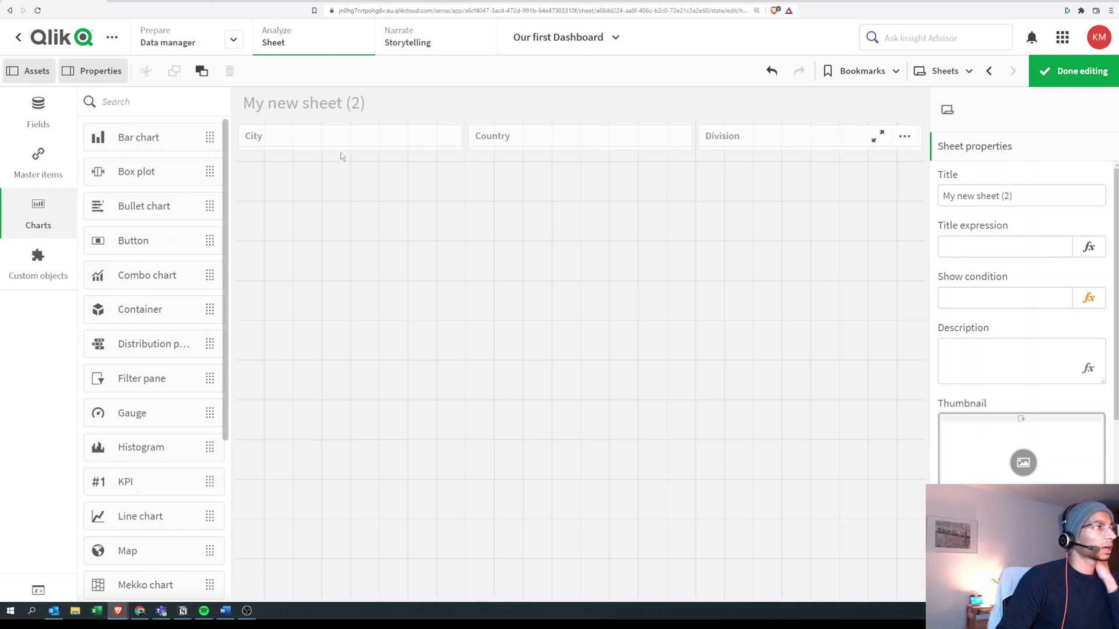
click(357, 155)
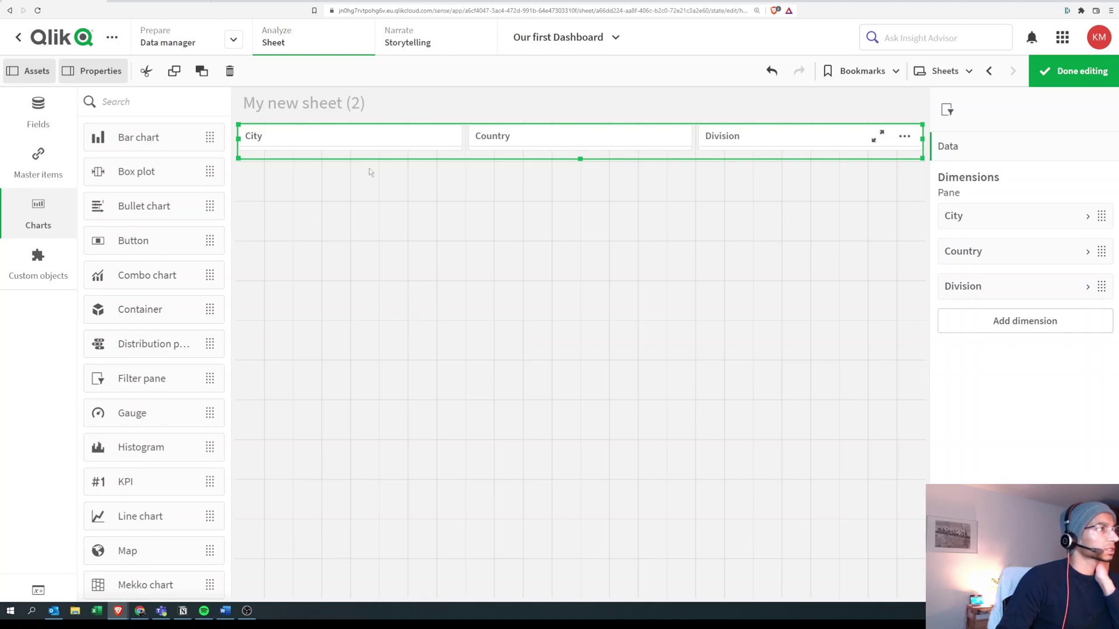
Leave edit mode and look through the values of the City, Country and Division filters
click(1071, 70)
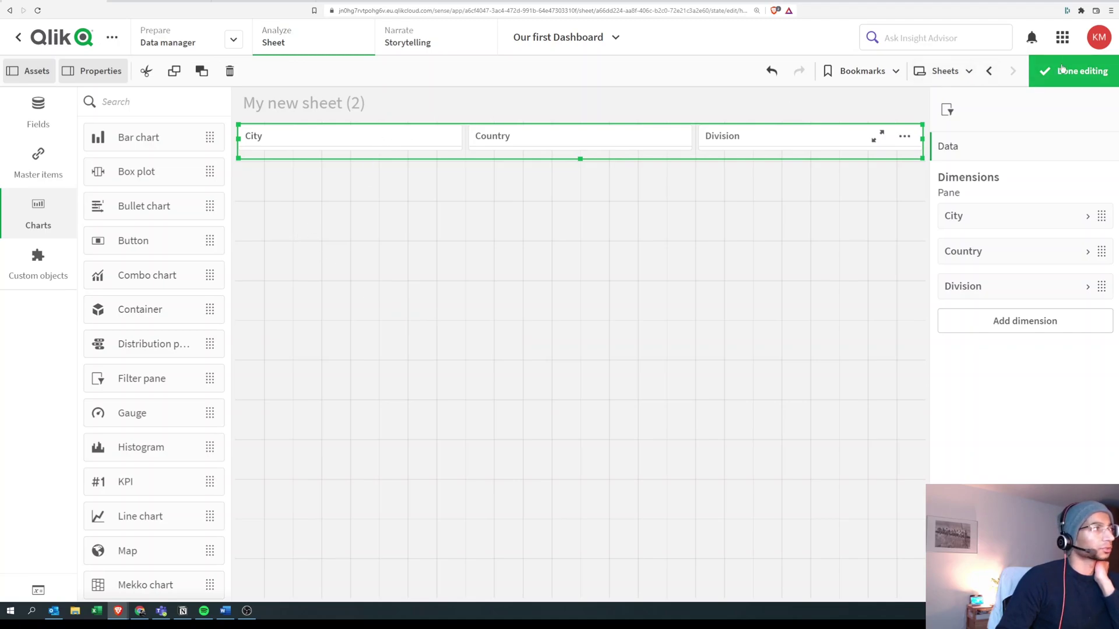
click(265, 140)
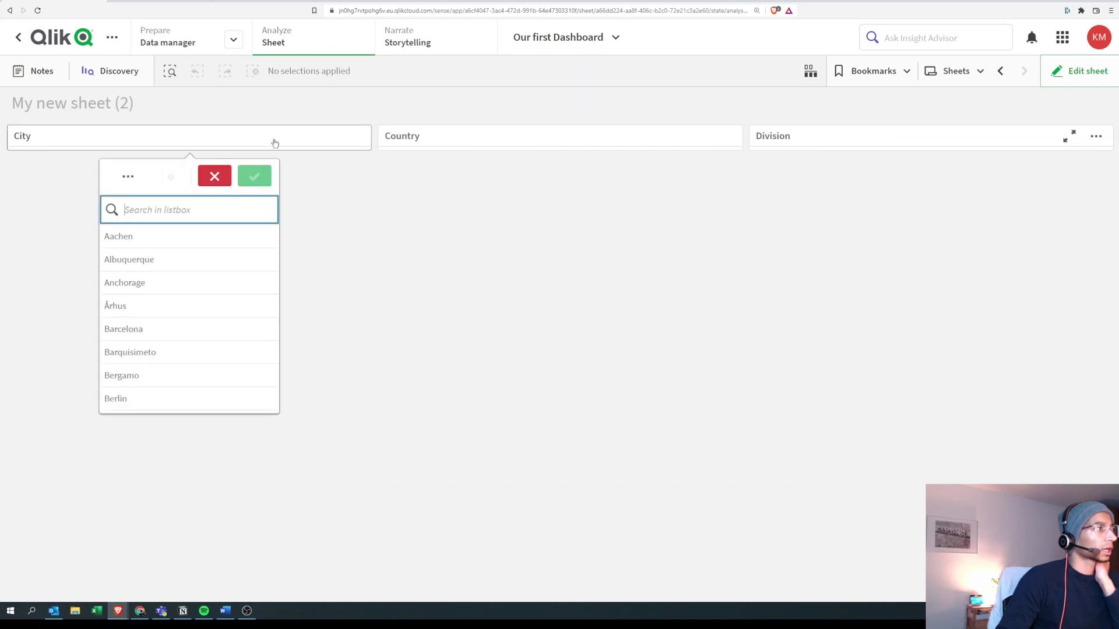
click(490, 138)
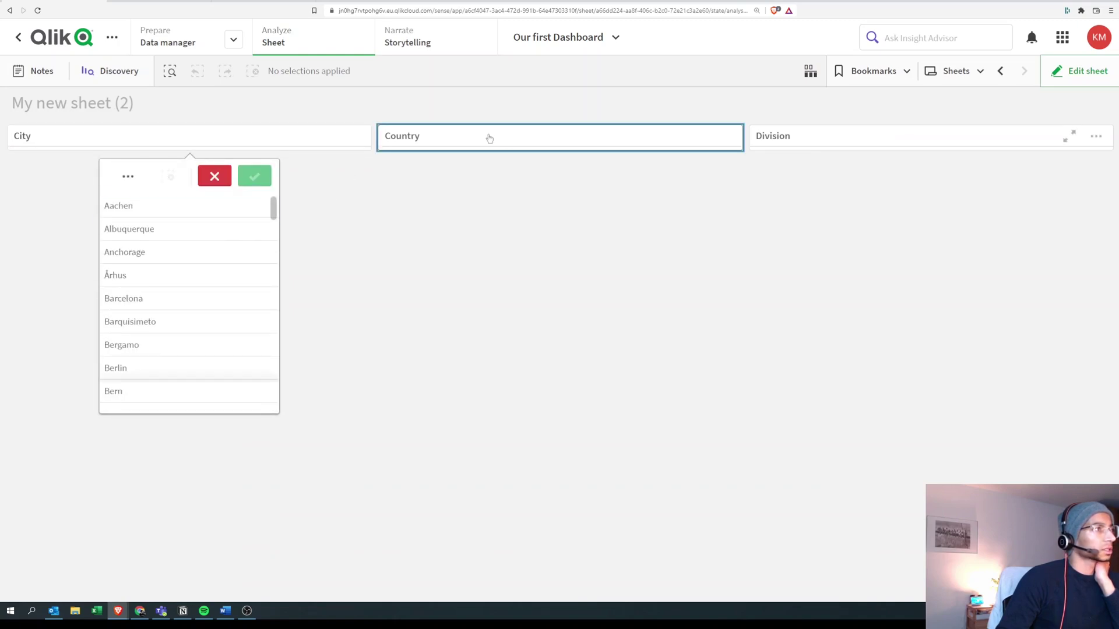
click(804, 144)
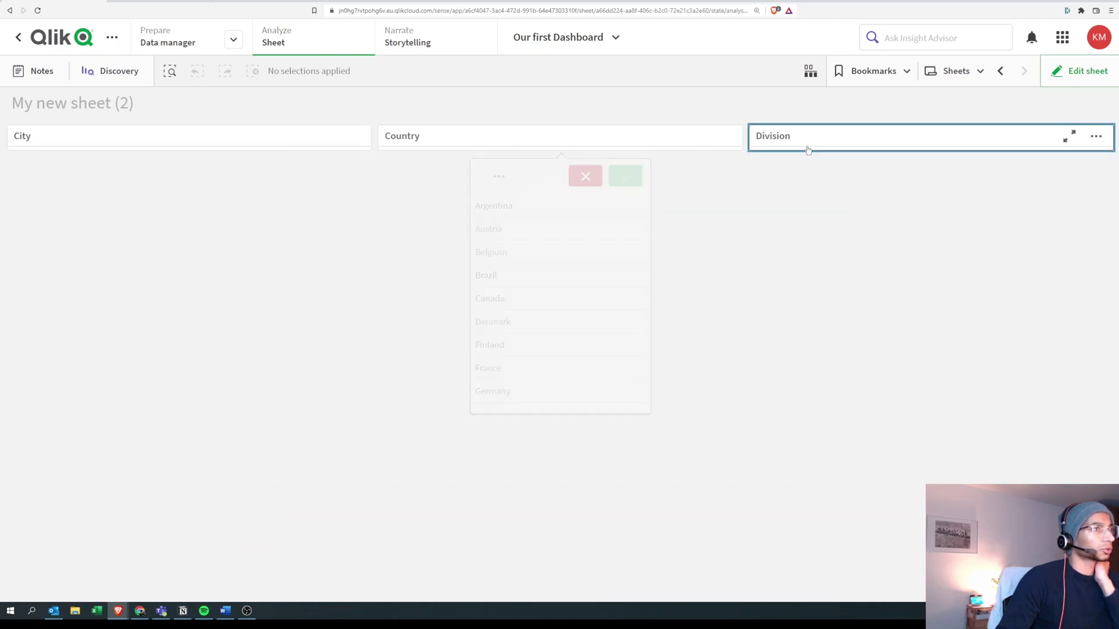
Add a KPI object to the sheet below the City filter, with Sum(sales) as its measure
click(1092, 75)
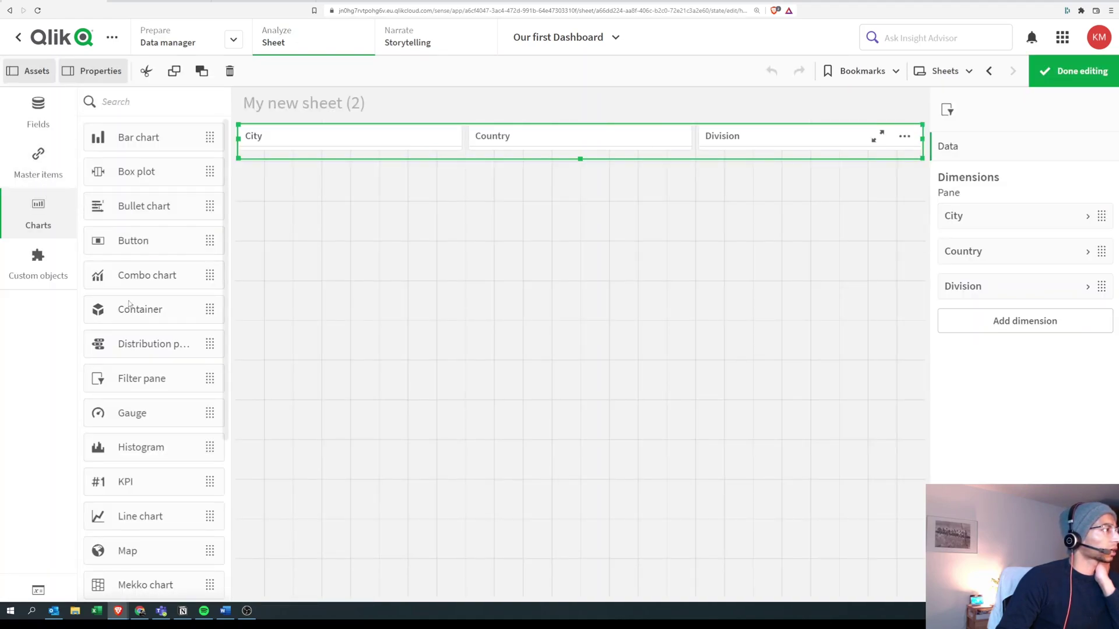
drag(156, 487, 402, 259)
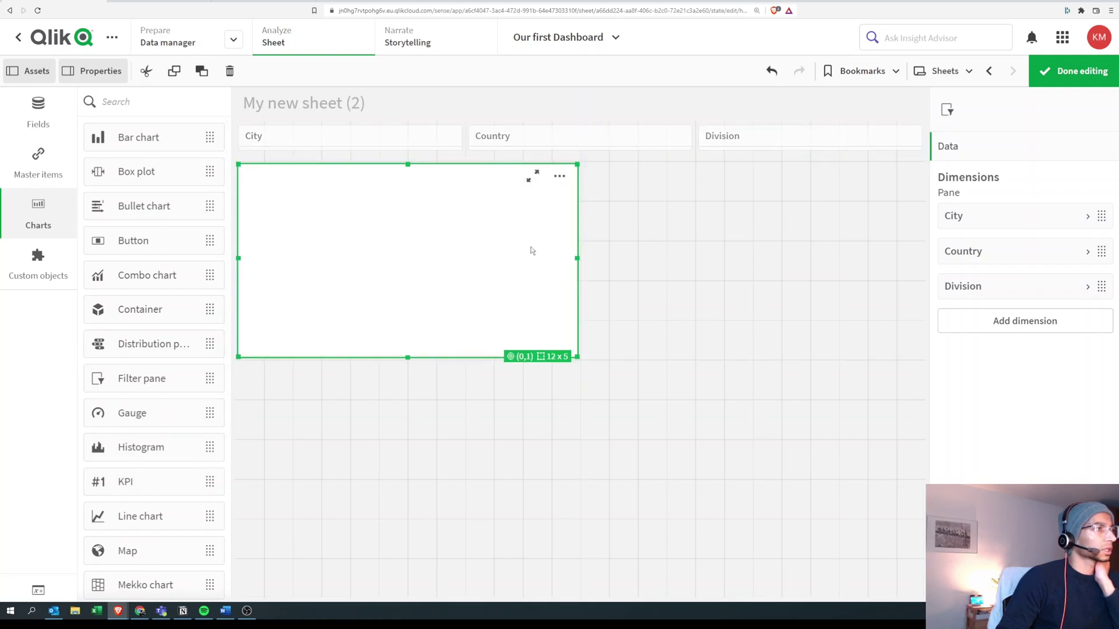
click(1017, 225)
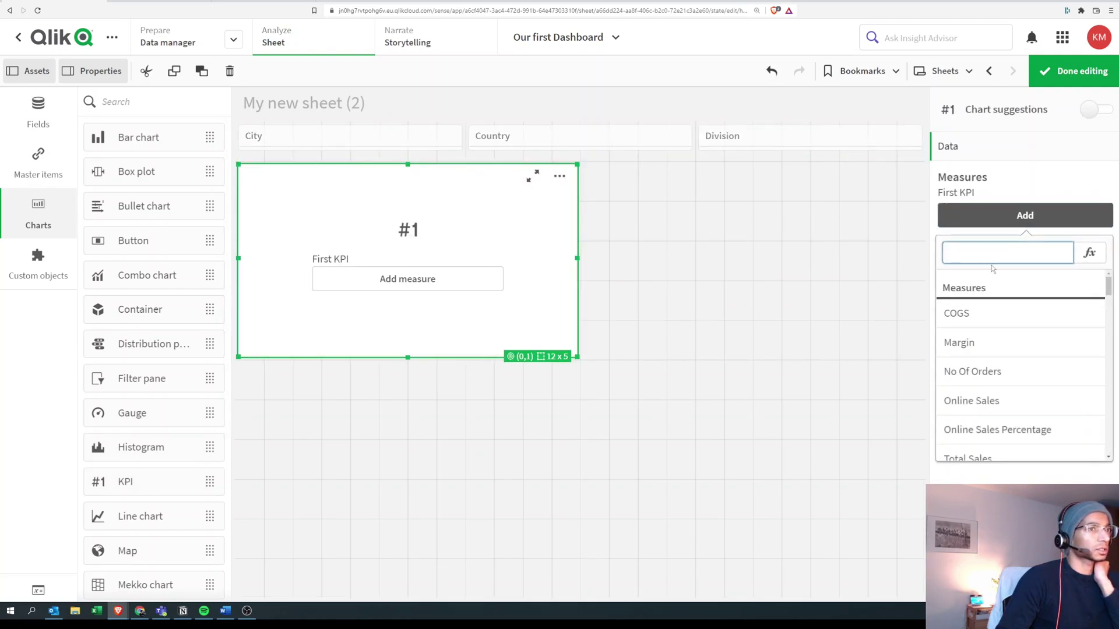
text(sa)
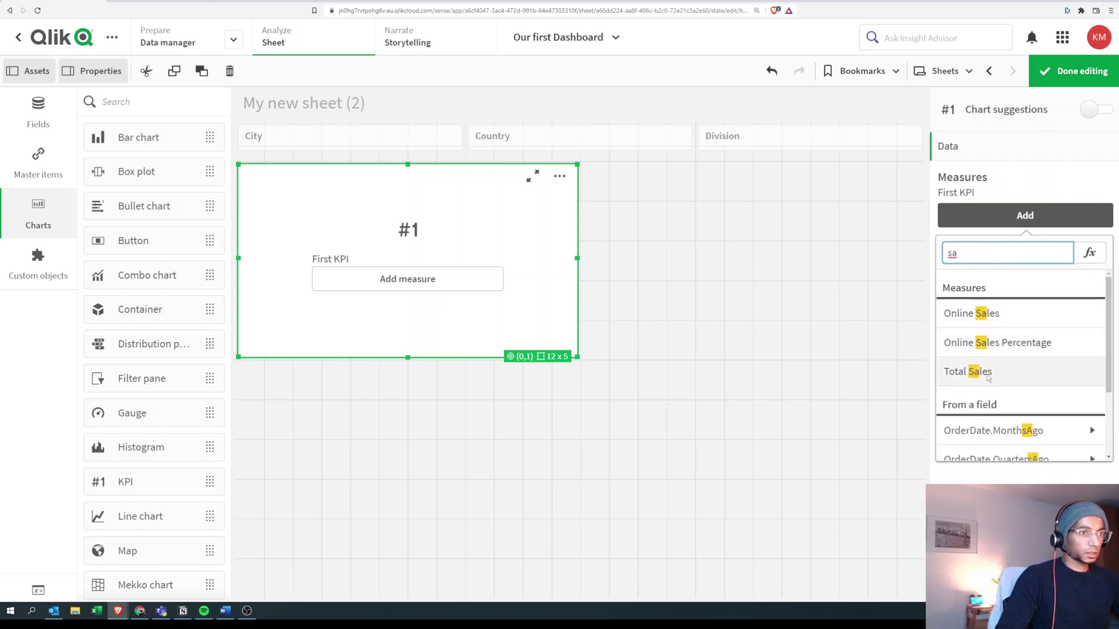
text(les)
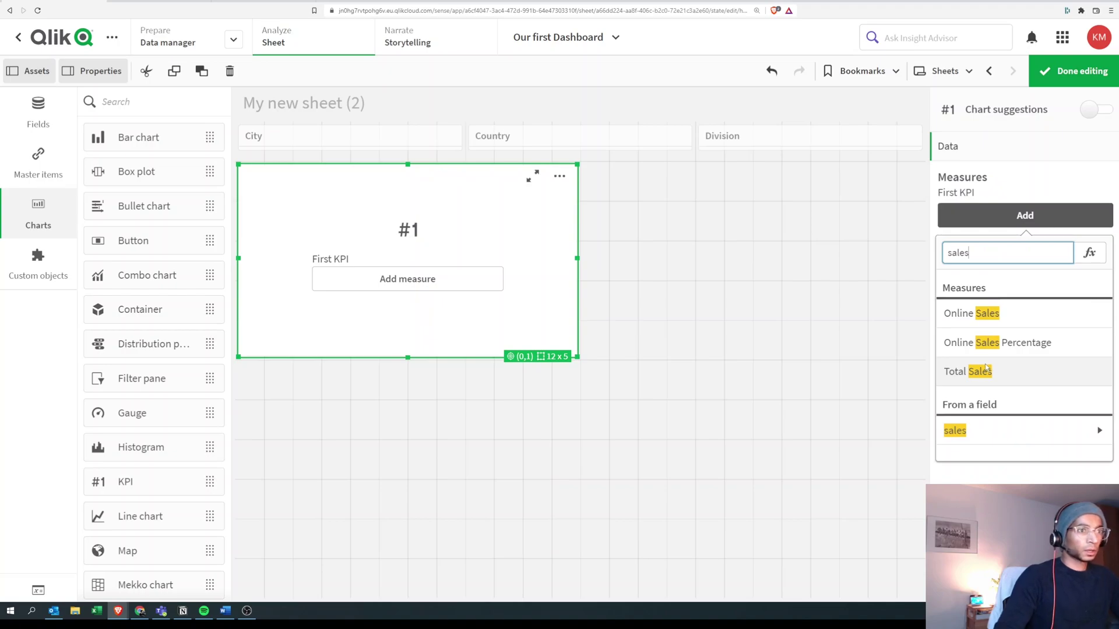
click(981, 438)
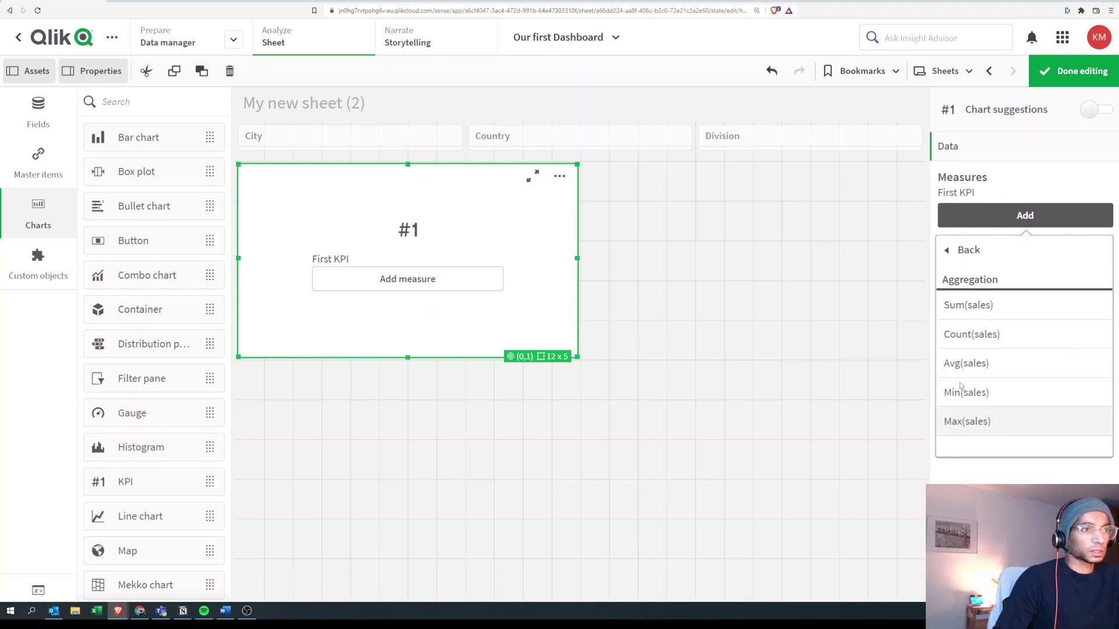
click(962, 316)
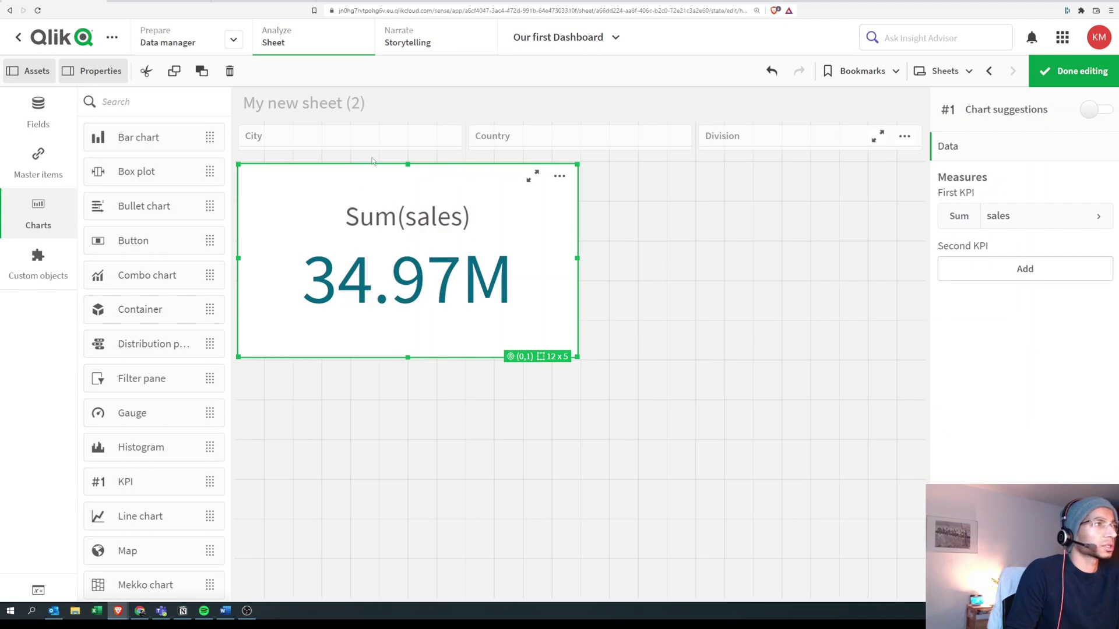
Place a copy of the Sum(sales) KPI in the empty area beside the original
click(638, 289)
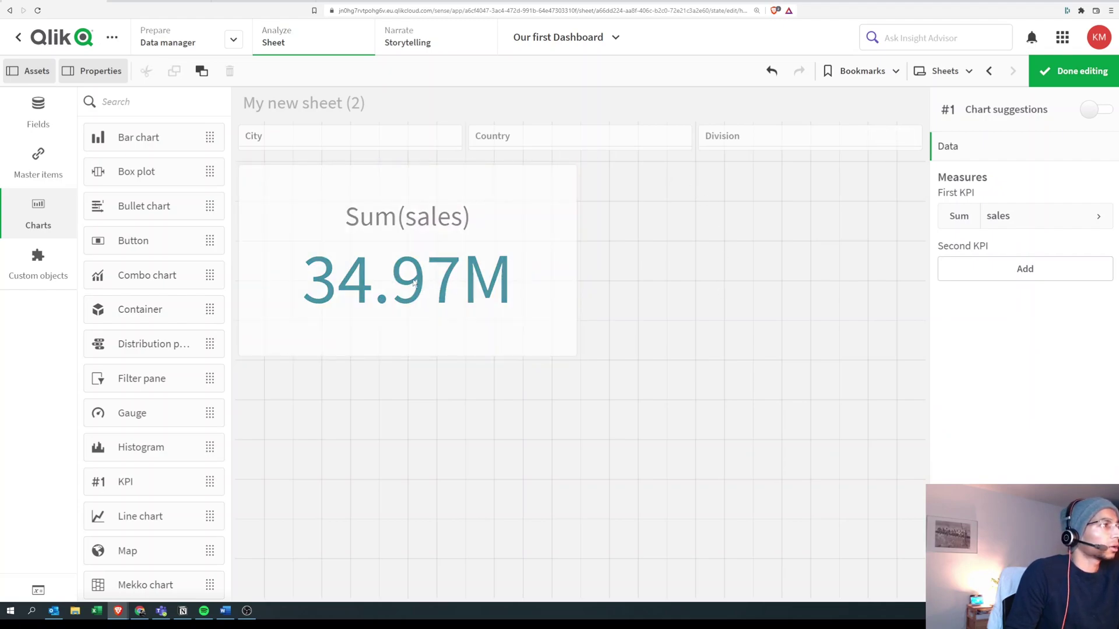
right_click(436, 291)
click(449, 294)
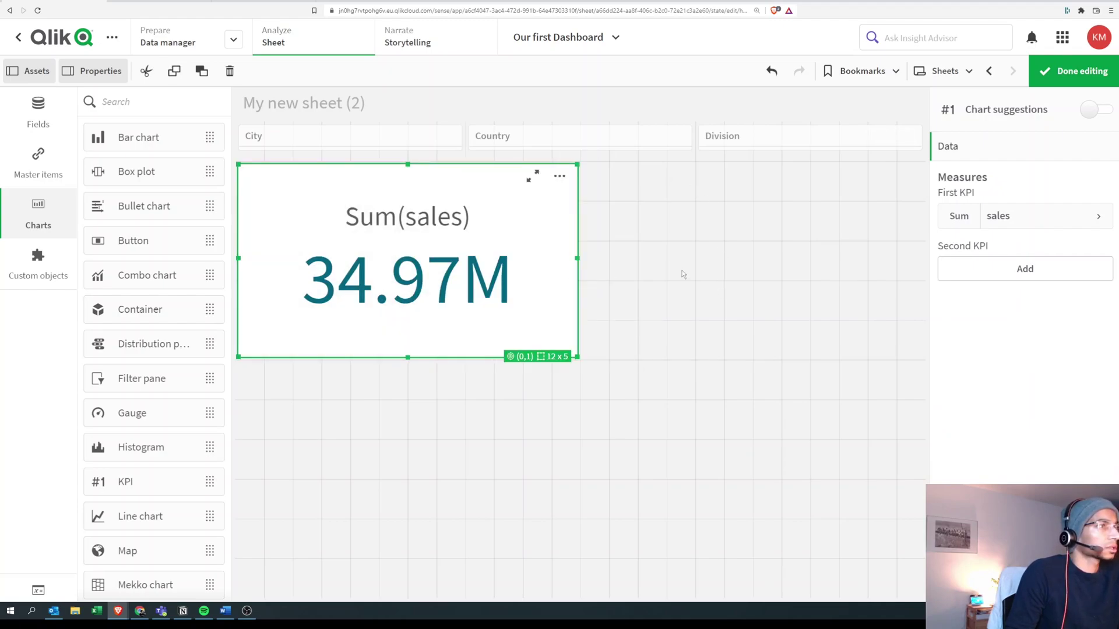
right_click(716, 274)
click(717, 272)
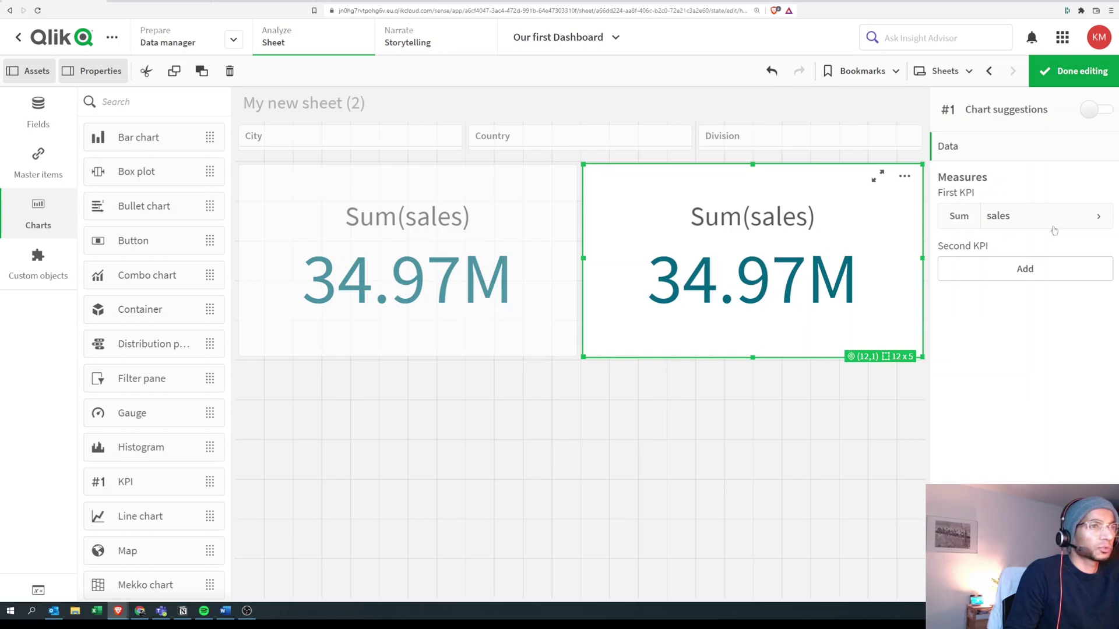
click(1024, 223)
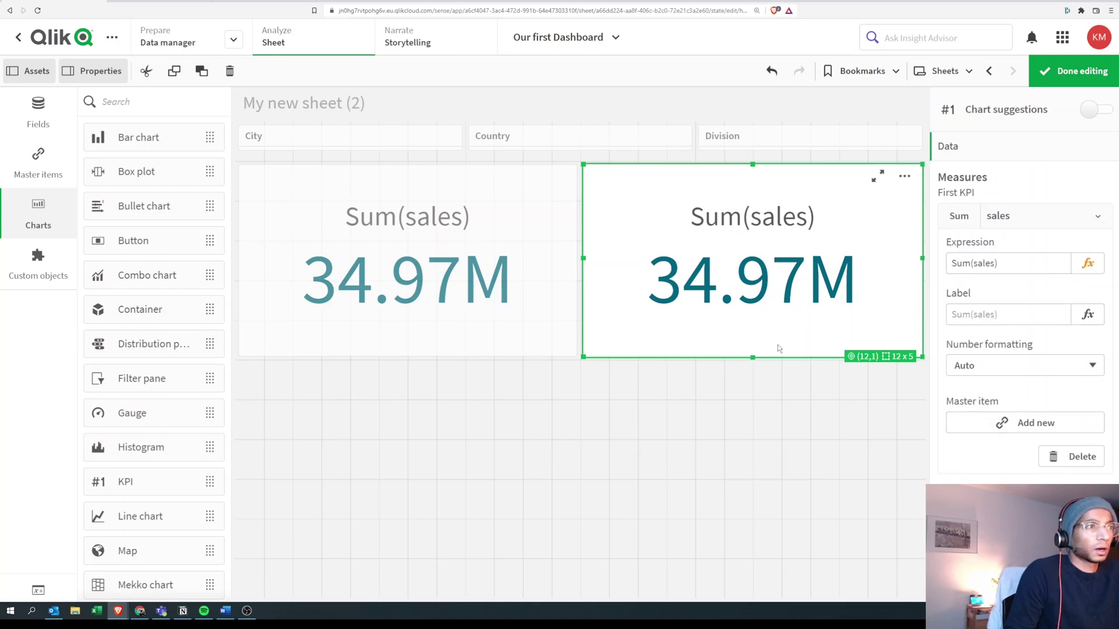
key(Escape)
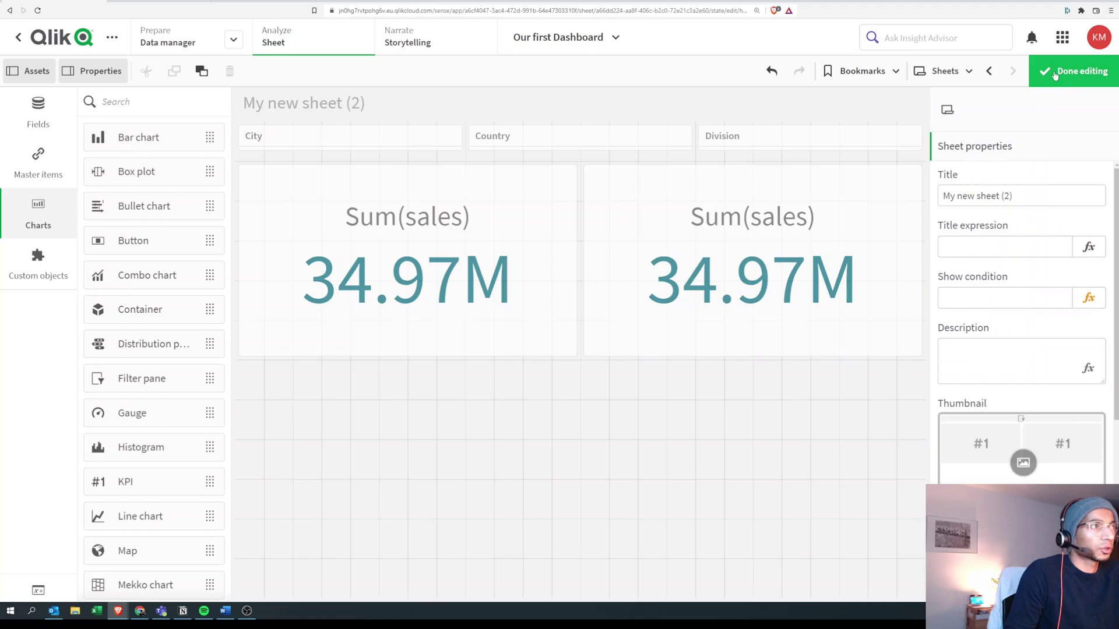
Leave edit mode, filter the sheet to the country Germany, and clear that selection again
click(1052, 76)
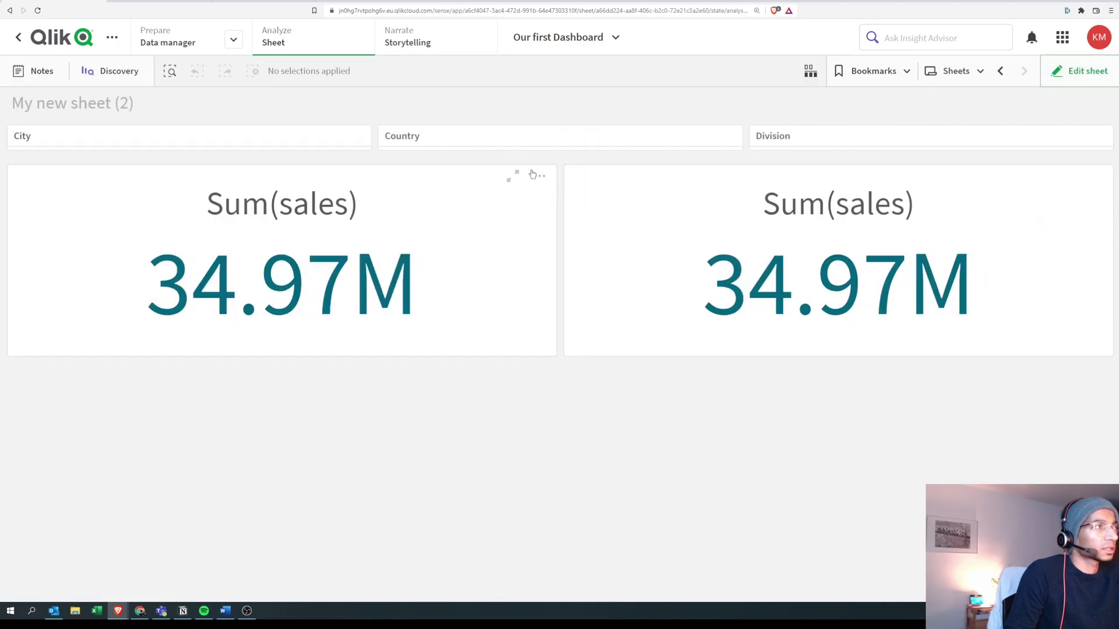
click(455, 138)
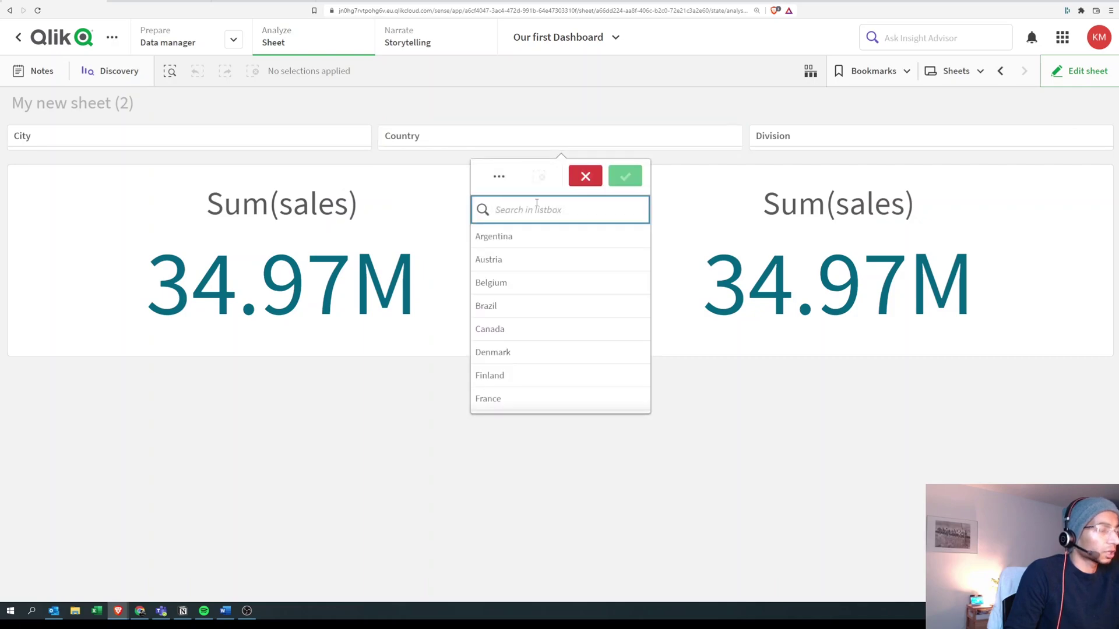
text(ger)
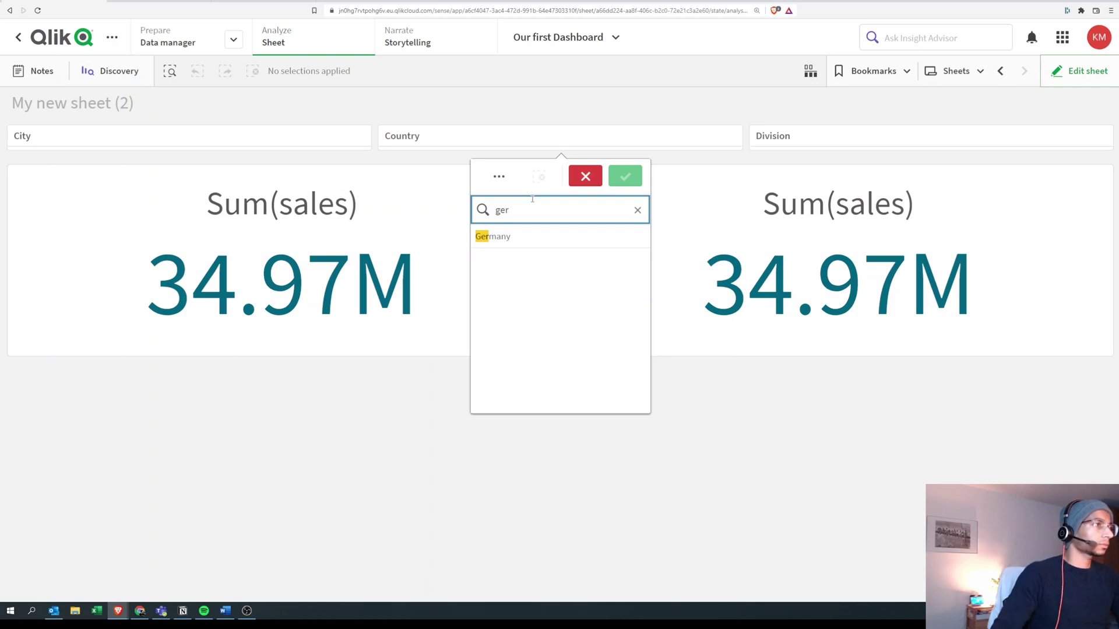
click(529, 237)
click(609, 176)
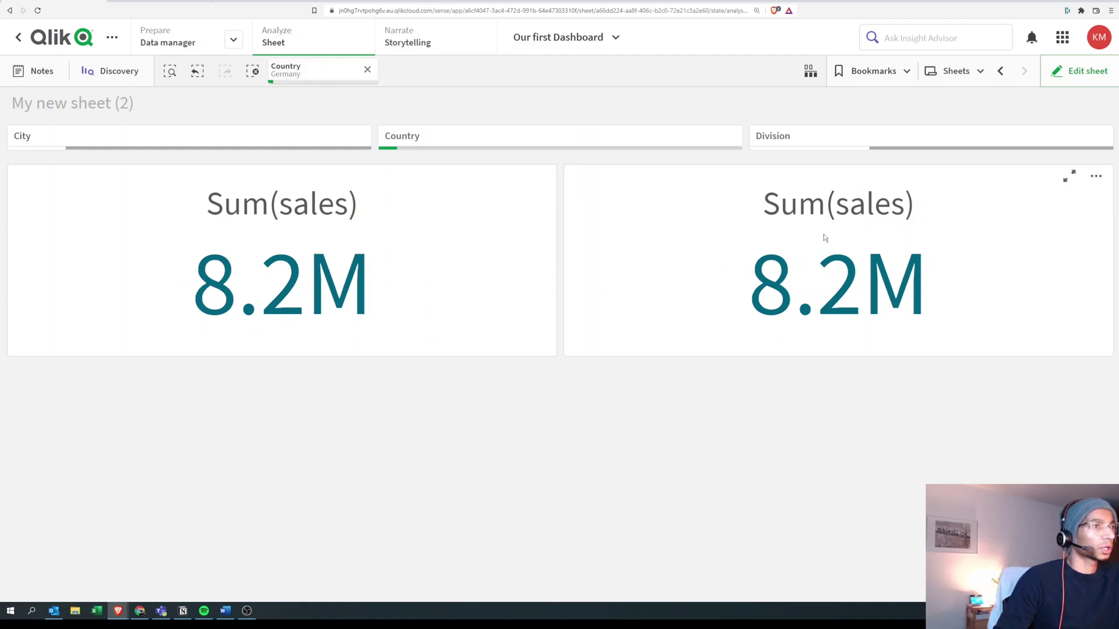
click(367, 69)
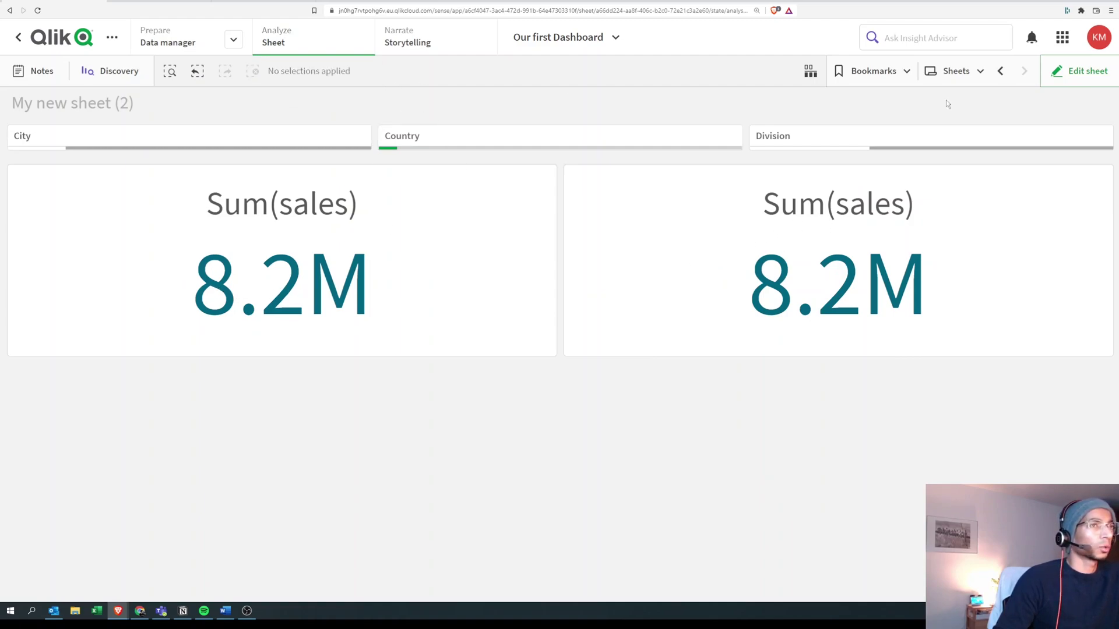
Reopen the sheet for editing and label the first KPI's measure "total sales"
click(1079, 72)
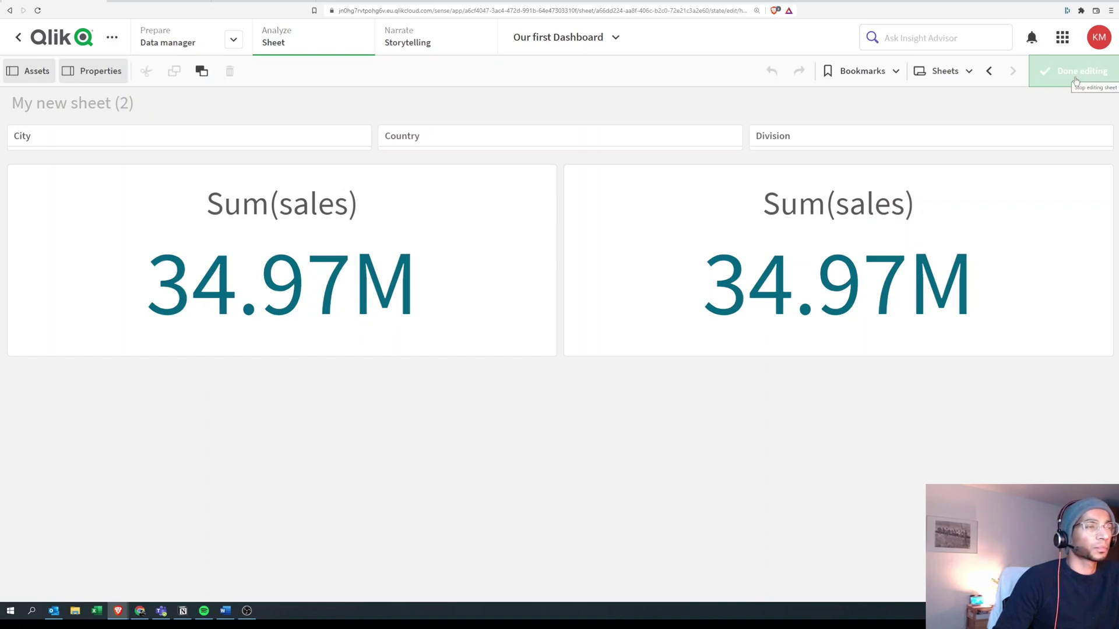
click(782, 222)
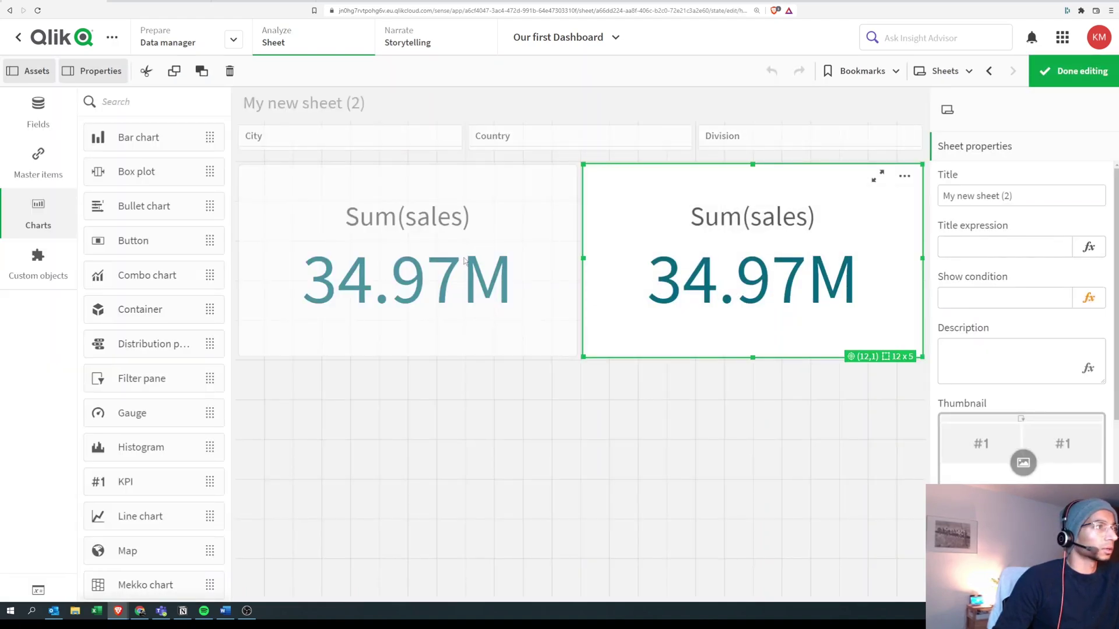
click(466, 264)
click(979, 315)
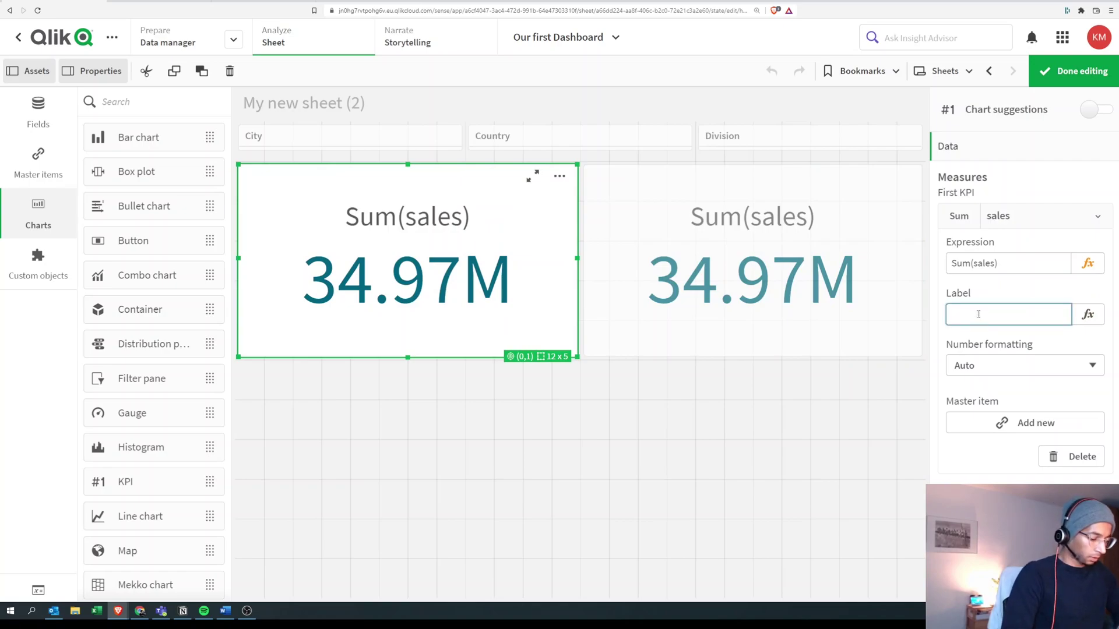
text(tot)
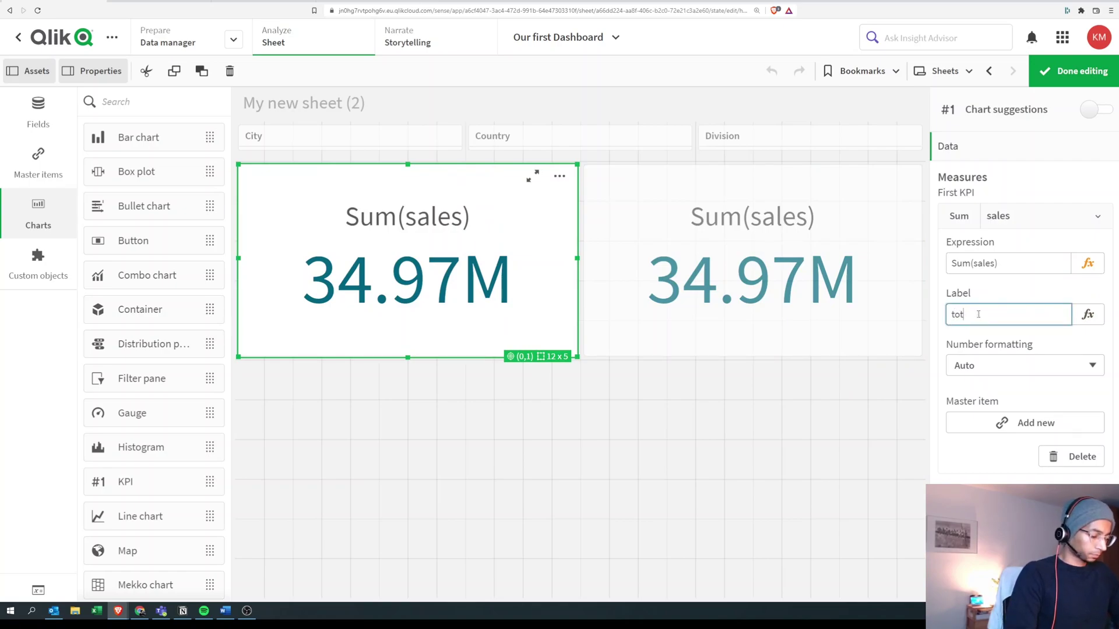
text(al sales)
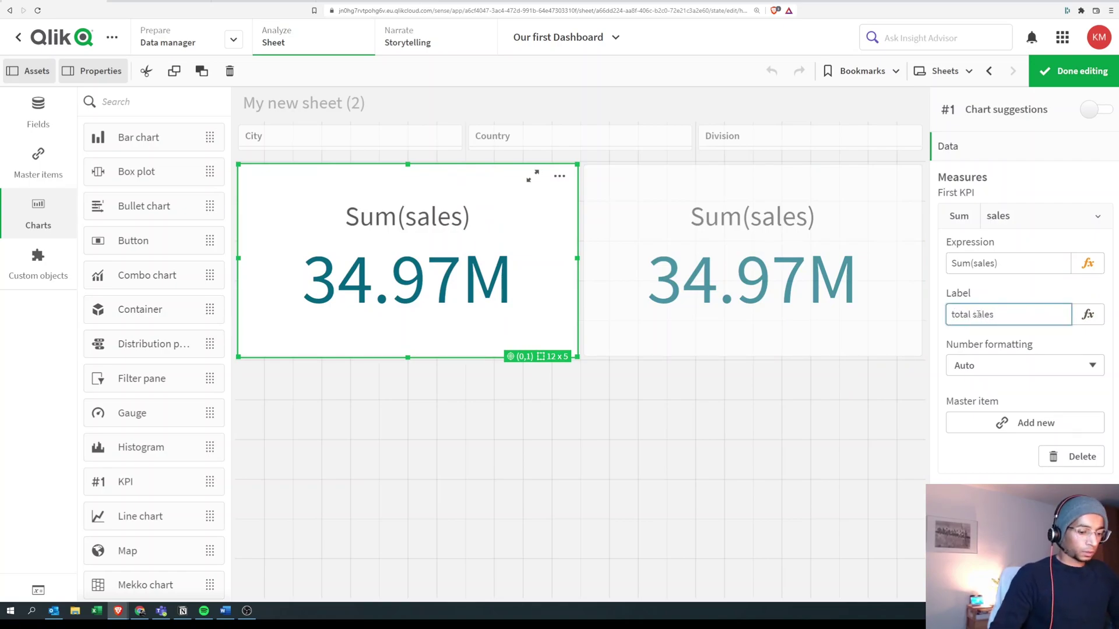
Delete the Sum(sales) measure from the second KPI and open the expression editor for a new measure
click(766, 261)
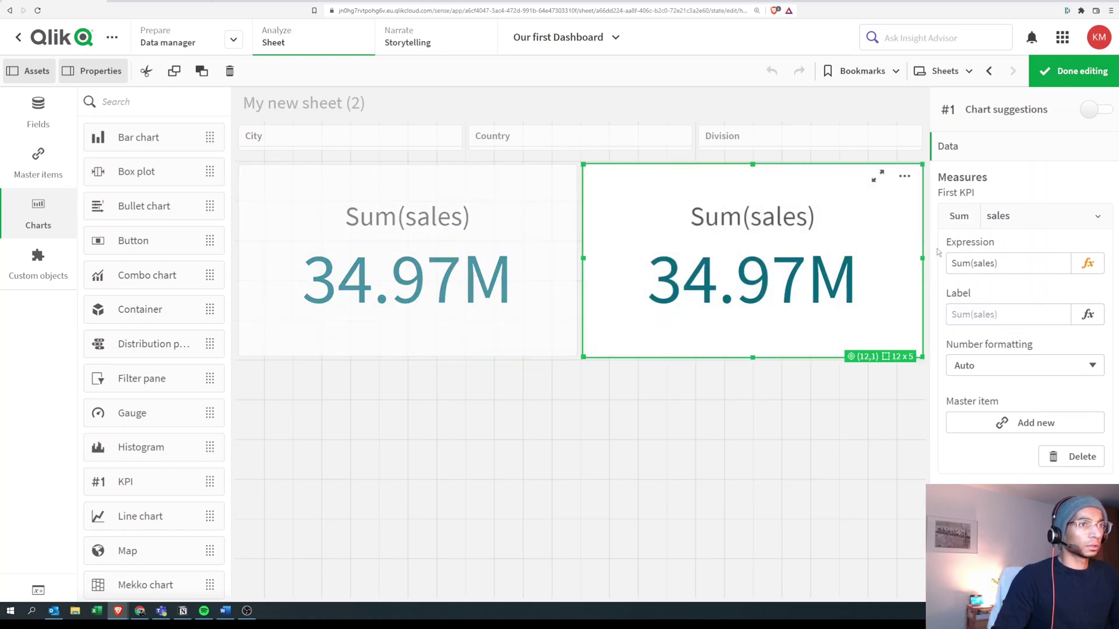
click(1091, 456)
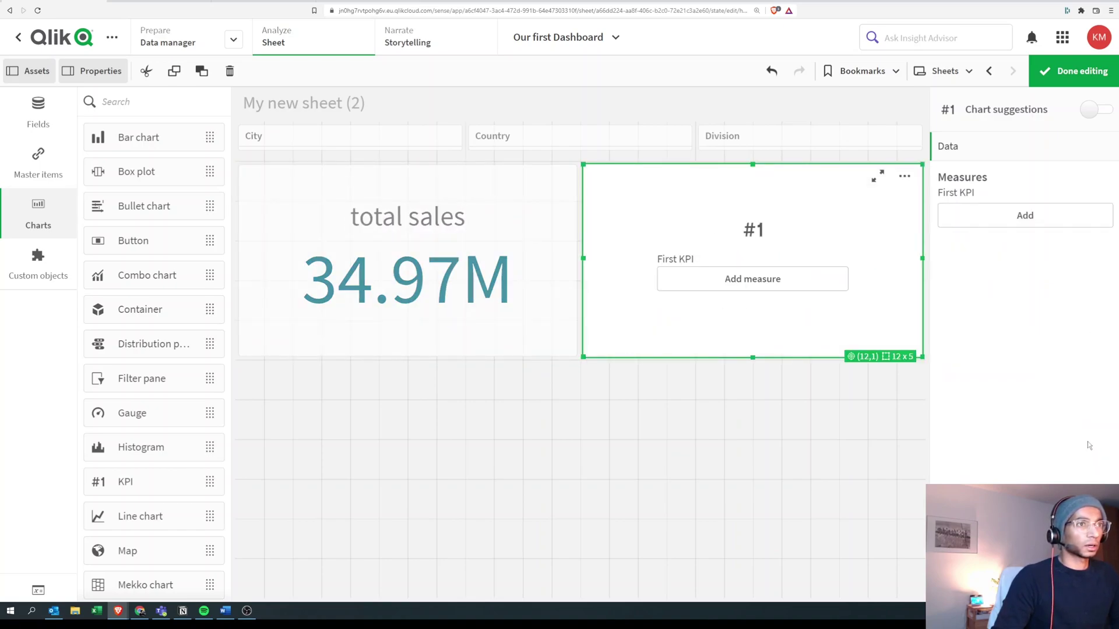
click(1026, 217)
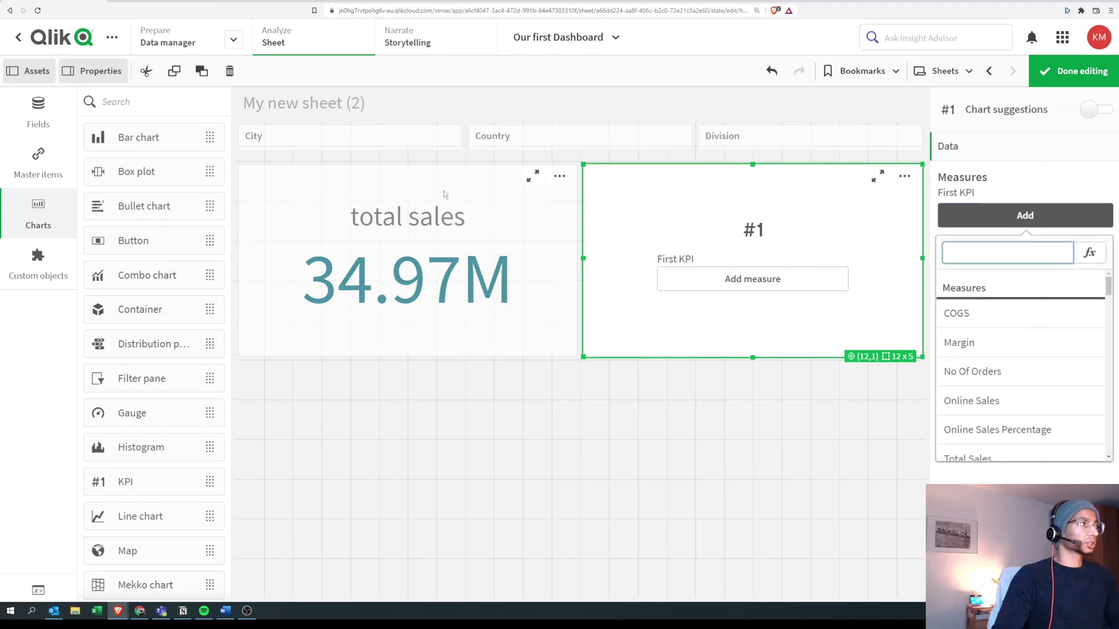
click(1085, 258)
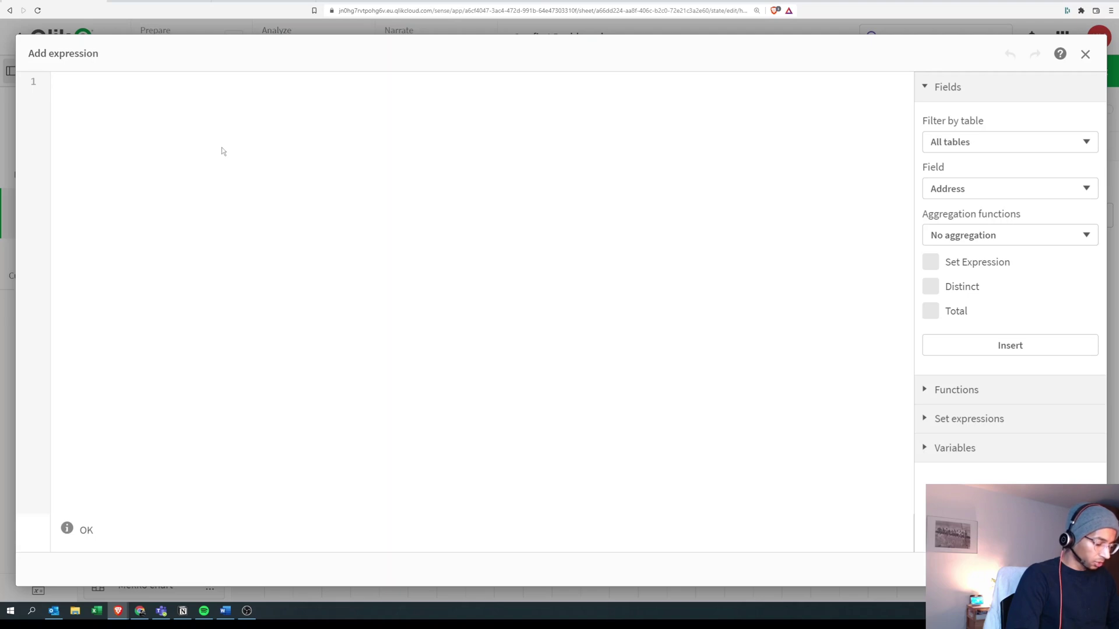
text(sum count)
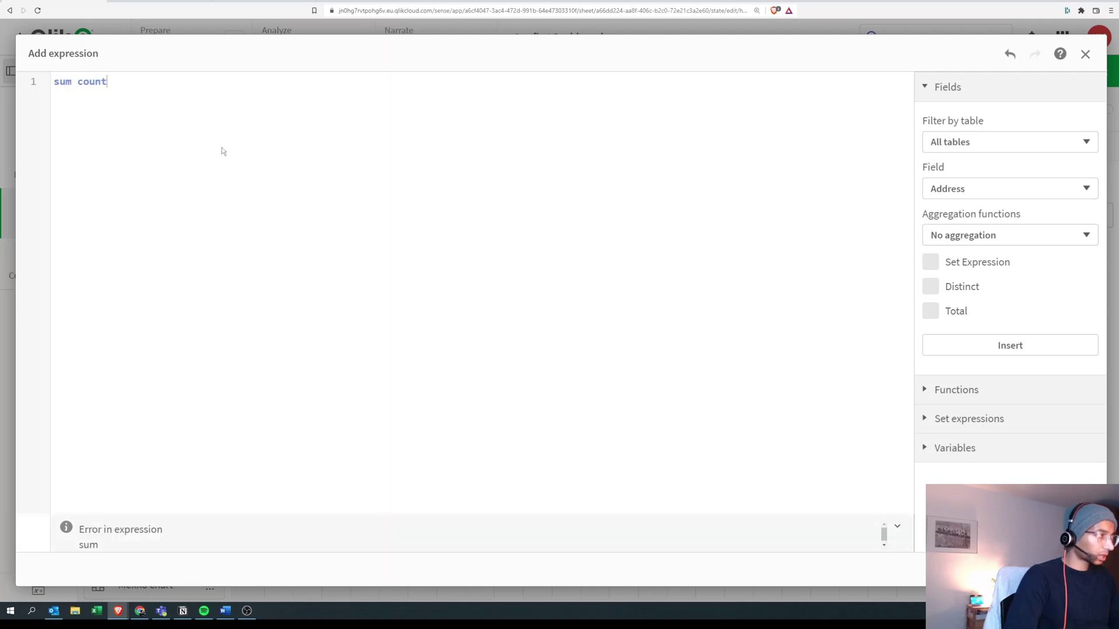
text( maz)
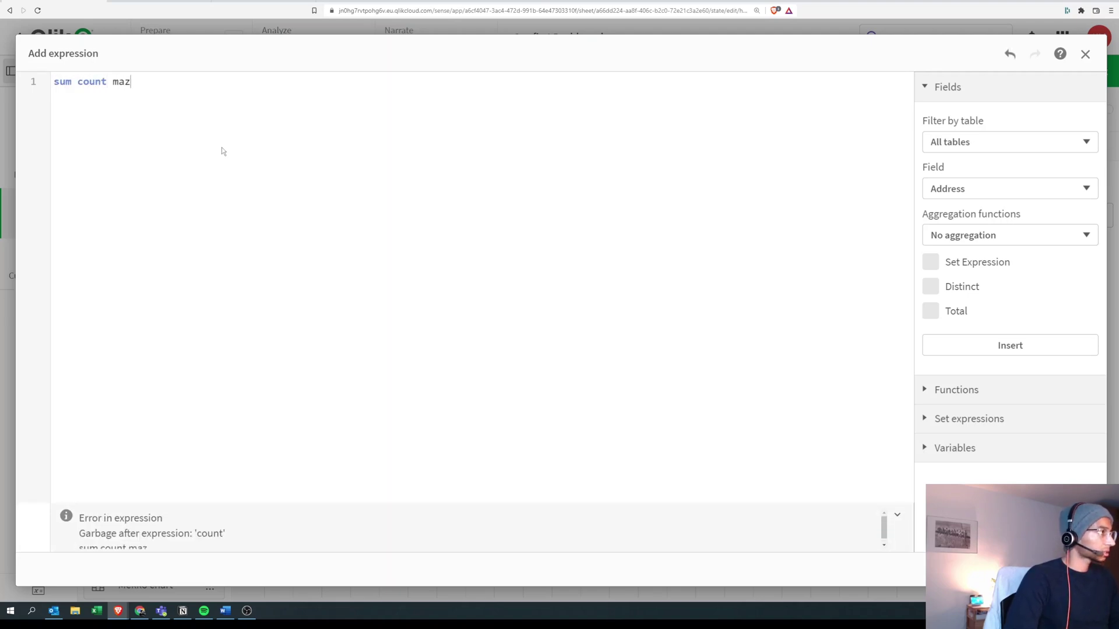
key(BackSpace)
text(x)
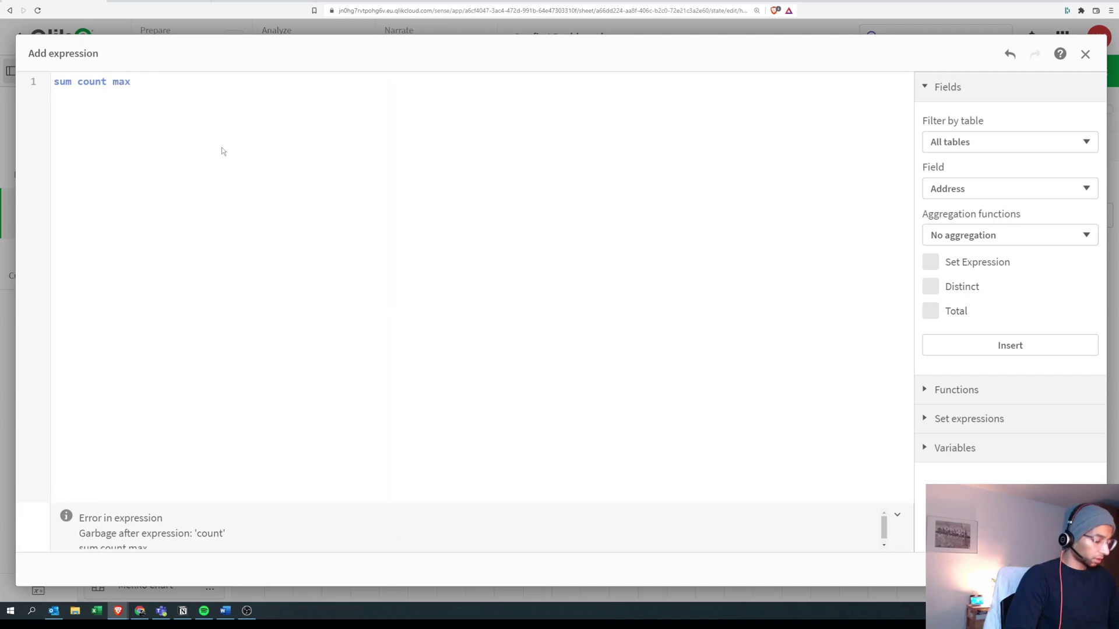
text( av)
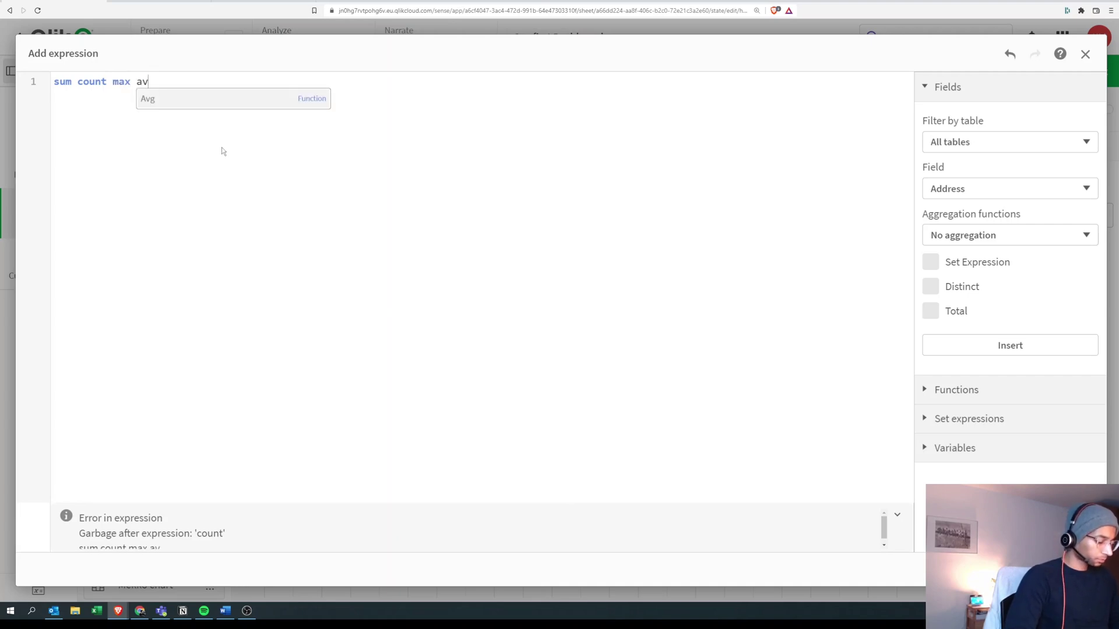
key(BackSpace)
key(BackSpace)
key(BackSpace)
key(BackSpace)
key(BackSpace)
key(BackSpace)
key(BackSpace)
key(BackSpace)
key(BackSpace)
key(BackSpace)
key(BackSpace)
key(BackSpace)
key(BackSpace)
key(BackSpace)
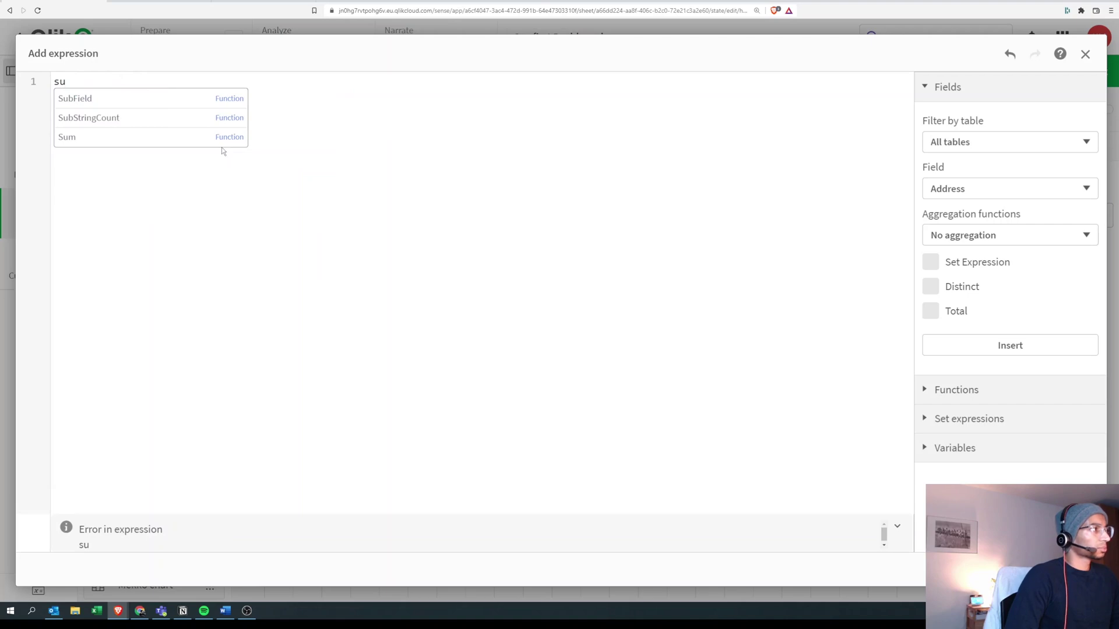
key(BackSpace)
key(BackSpace)
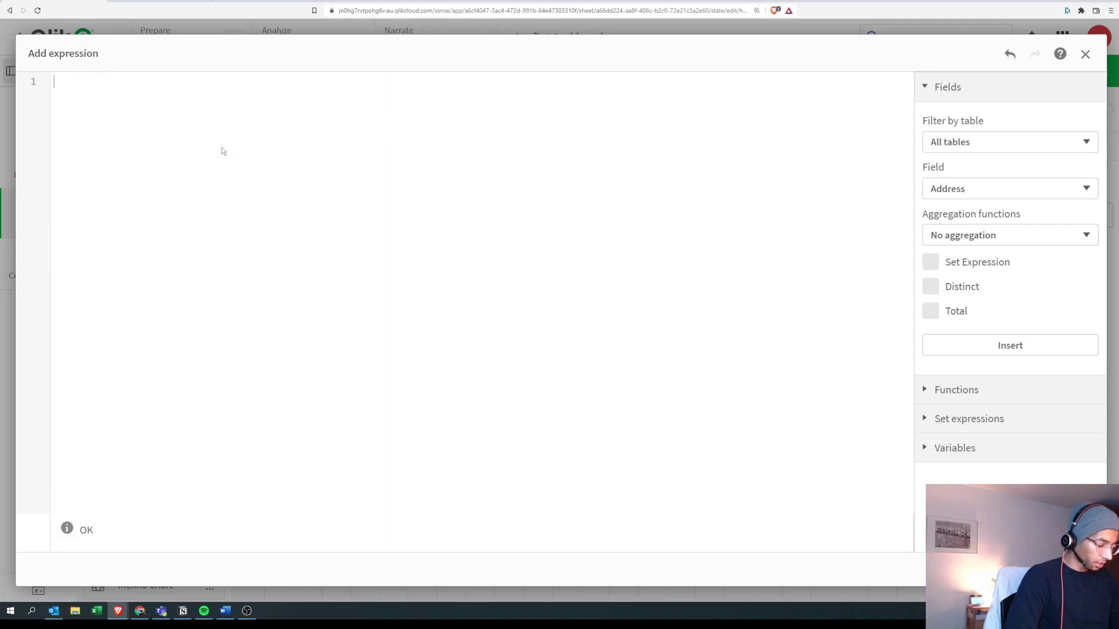
Write a sum over the sales field with an empty set modifier, as sum({< >} sales)
text(sum)
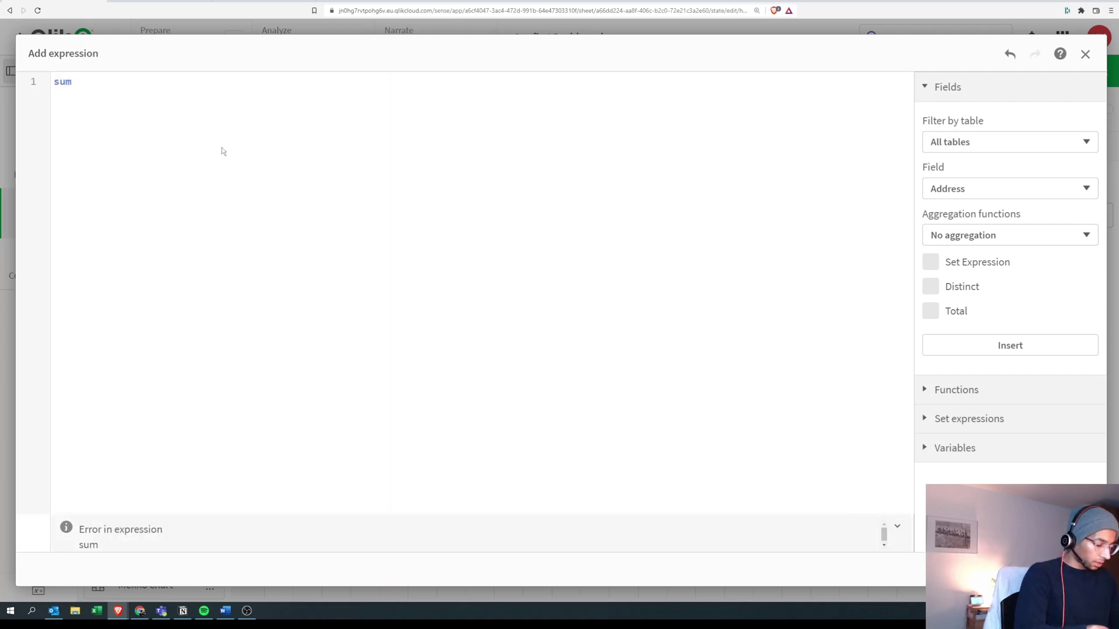
text(()
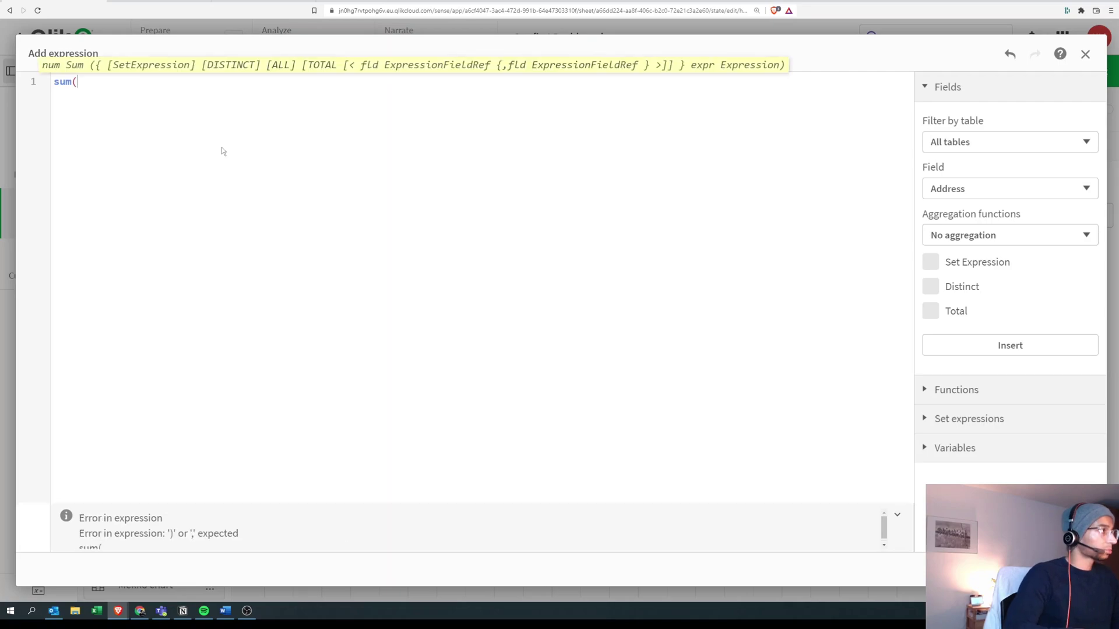
text())
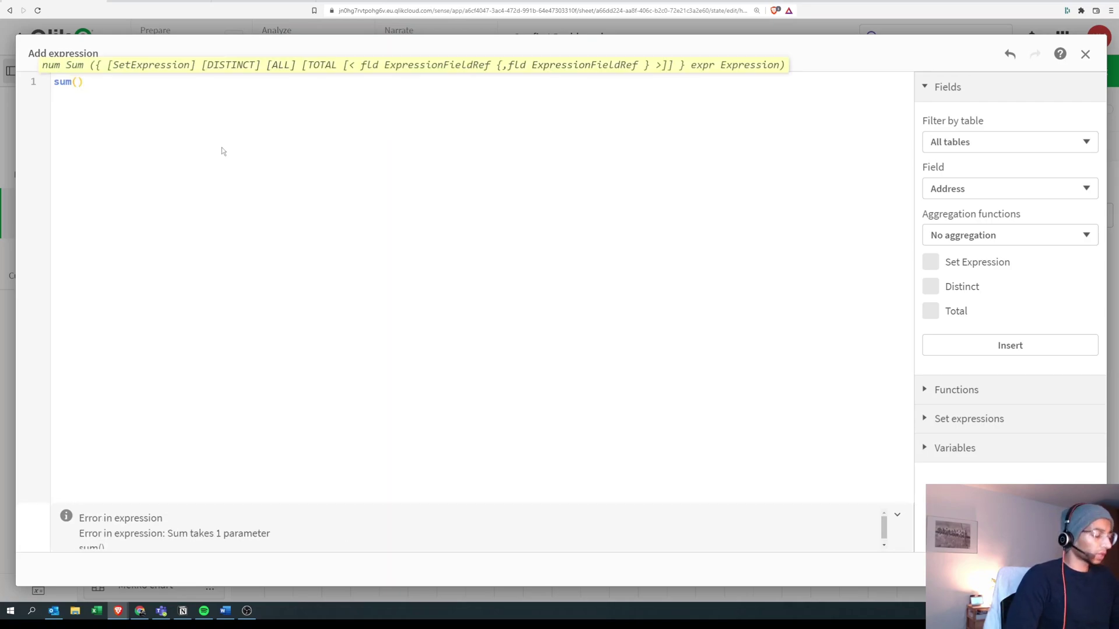
text(sales)
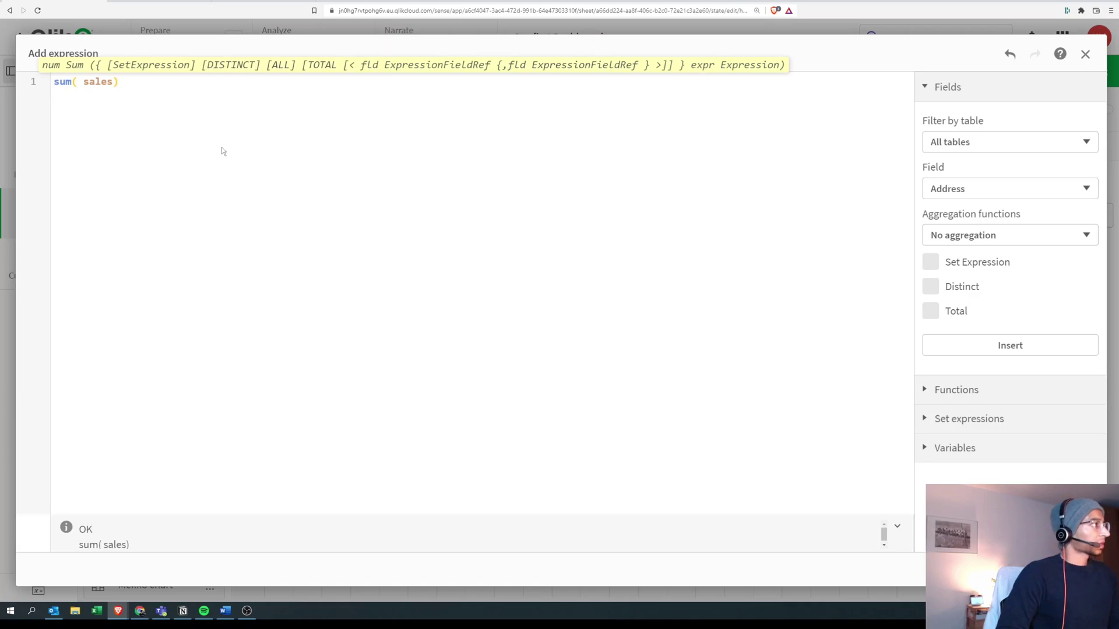
text({)
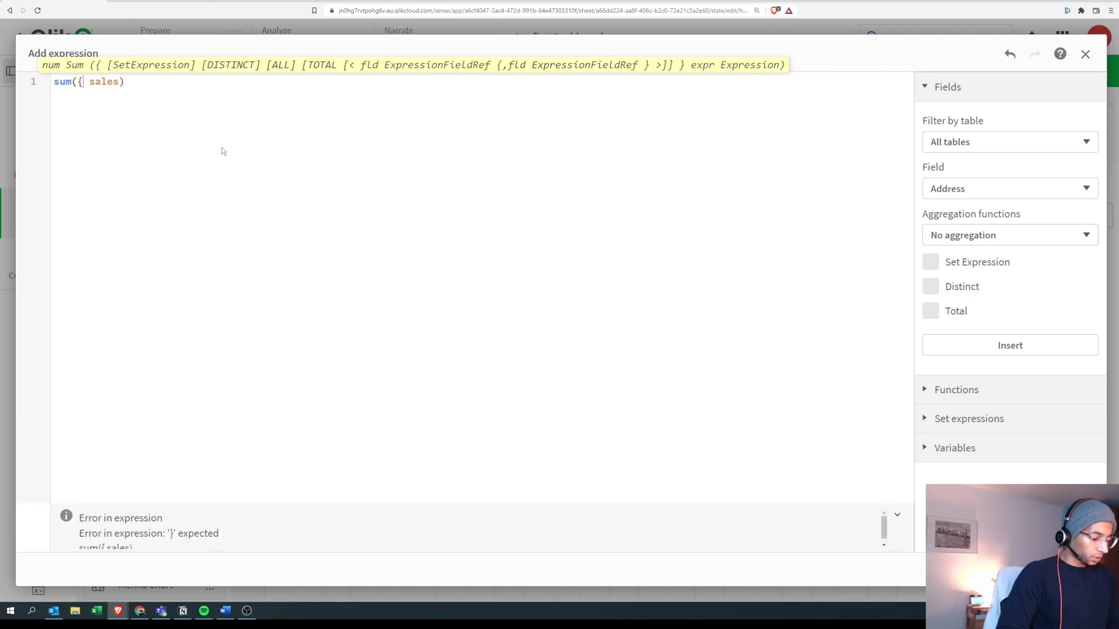
text(})
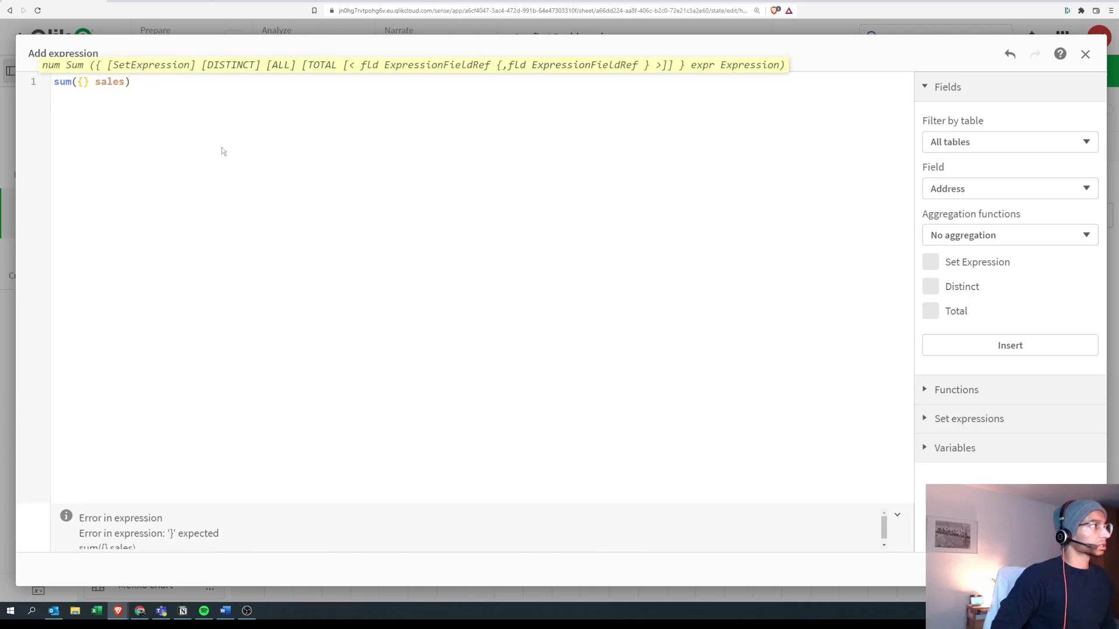
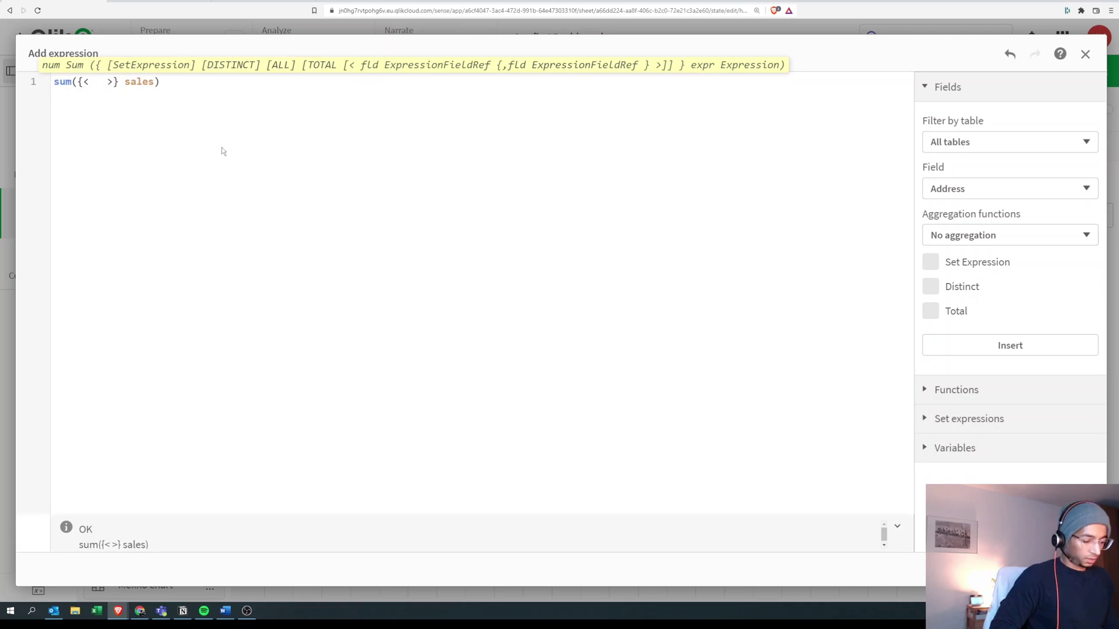
key(Right)
key(Right)
key(Right)
key(Right)
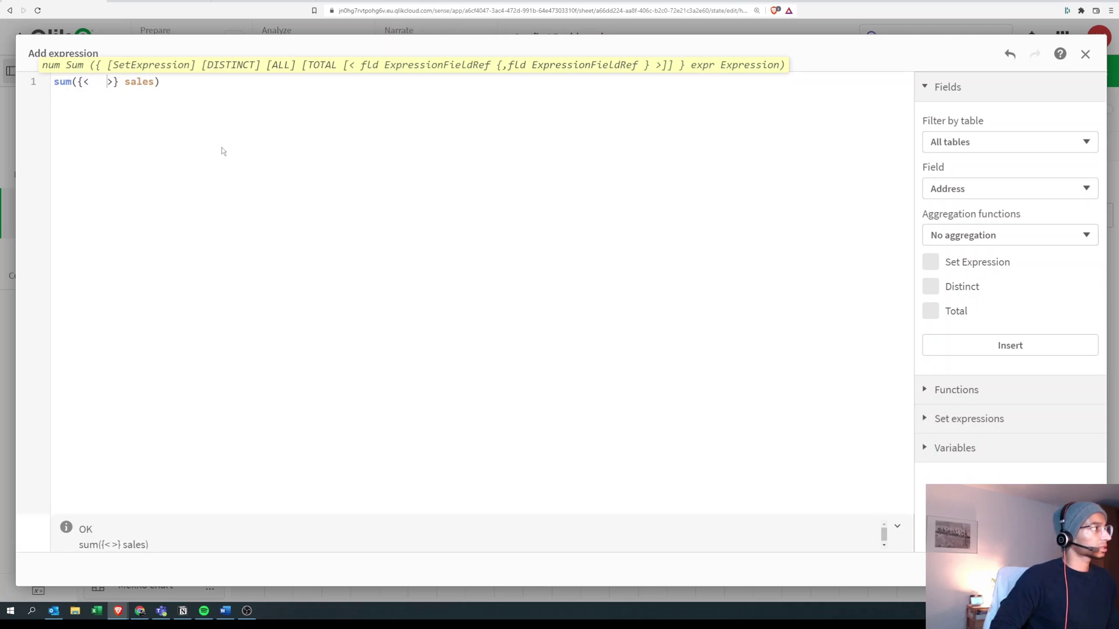
key(shift+Right)
key(shift+Right)
key(Left)
key(Left)
key(Left)
key(Left)
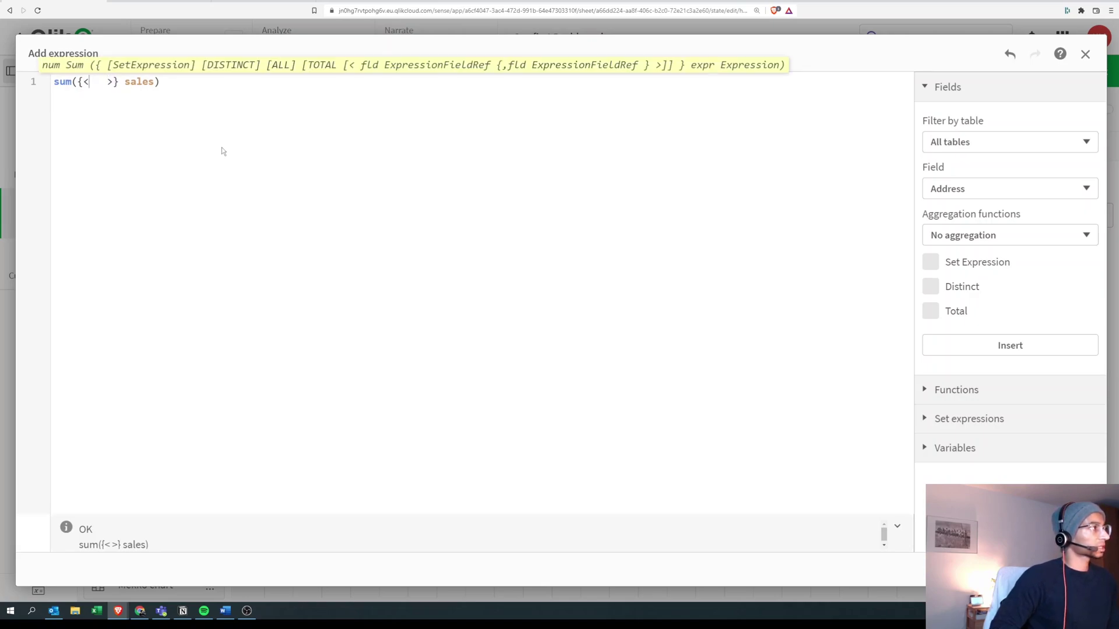
key(shift+Left)
key(shift+Left)
key(Right)
key(Right)
key(Right)
key(Right)
key(shift+Right)
key(shift+Right)
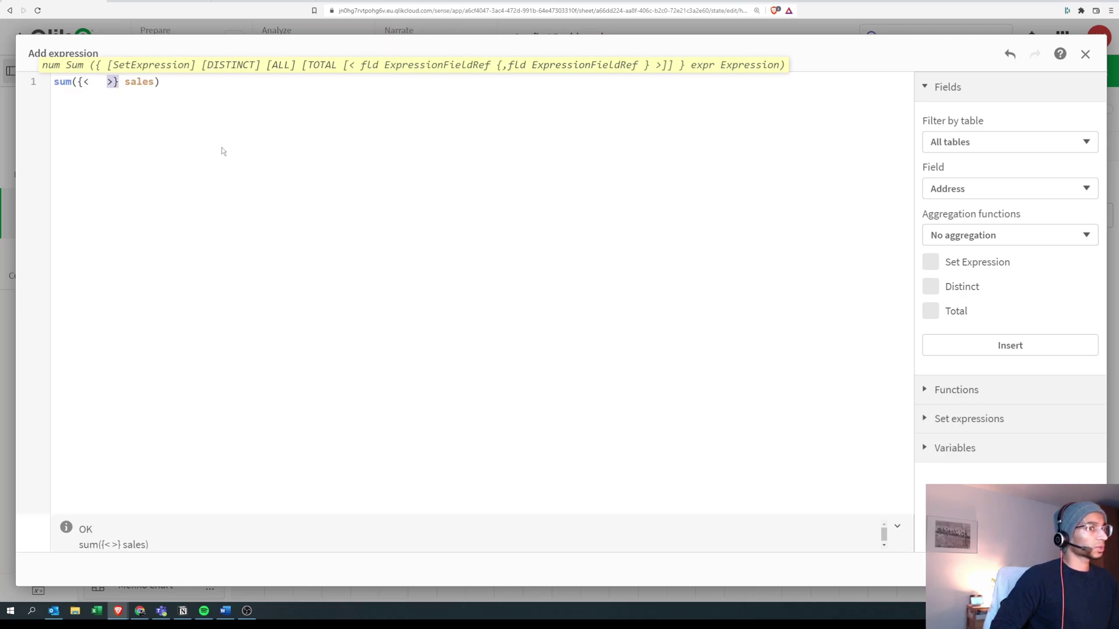
Fill the empty set modifier with the condition Country = {'Germany'}
key(Left)
key(Left)
key(Left)
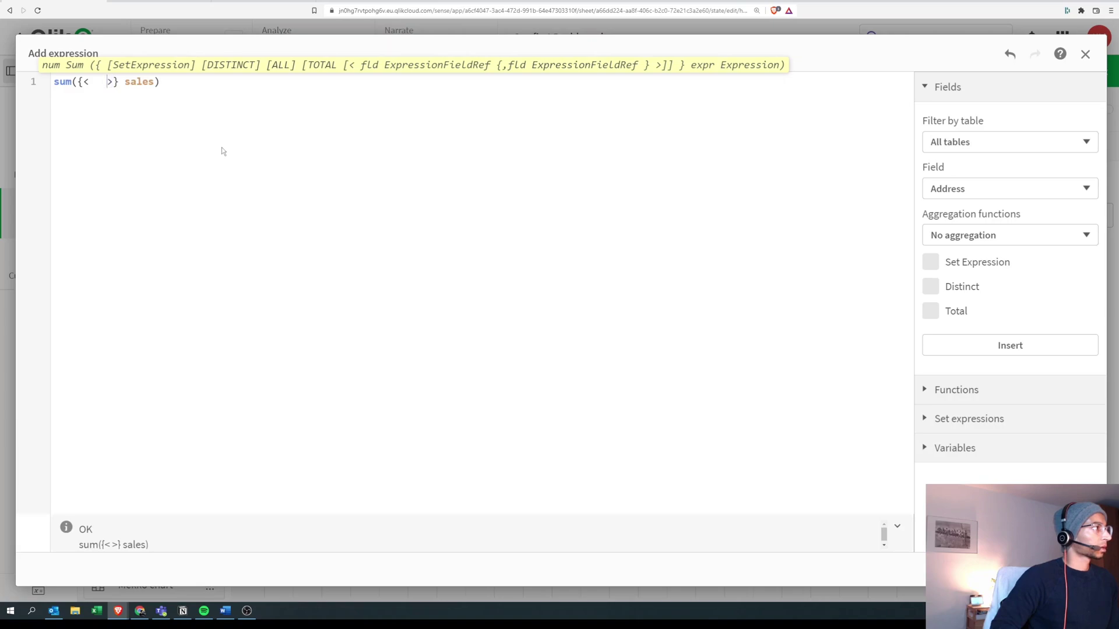
key(Left)
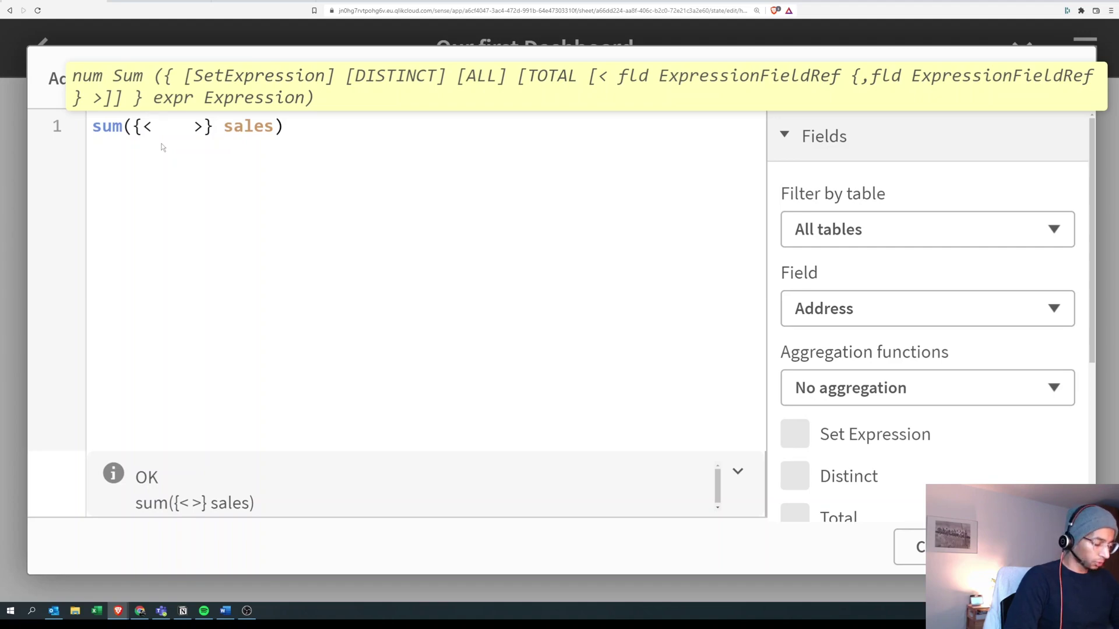
text(coun)
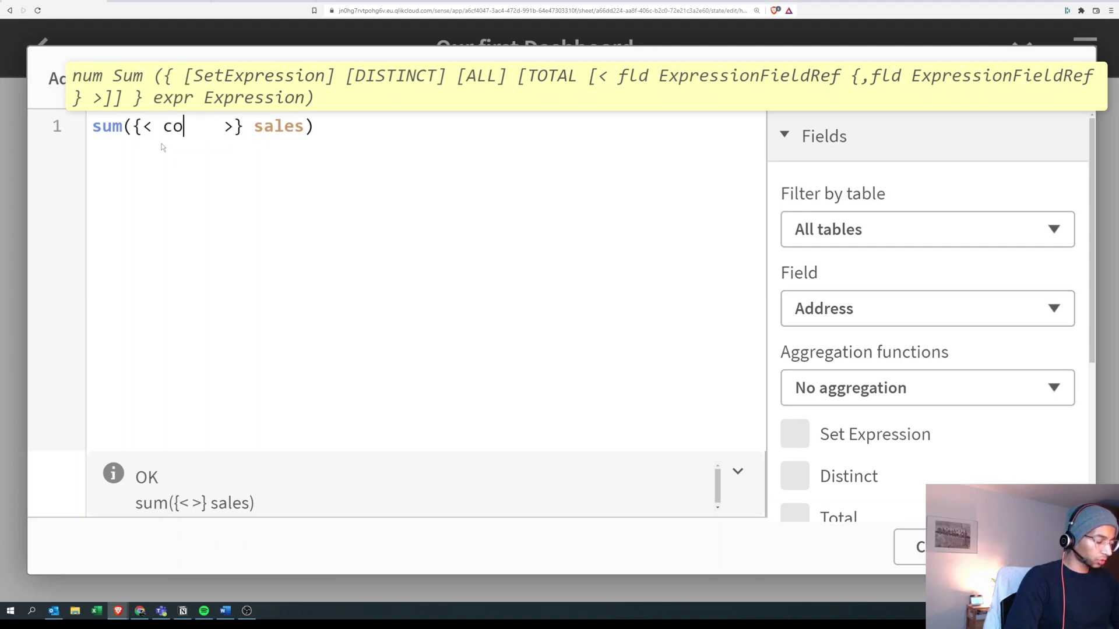
key(Down)
key(Return)
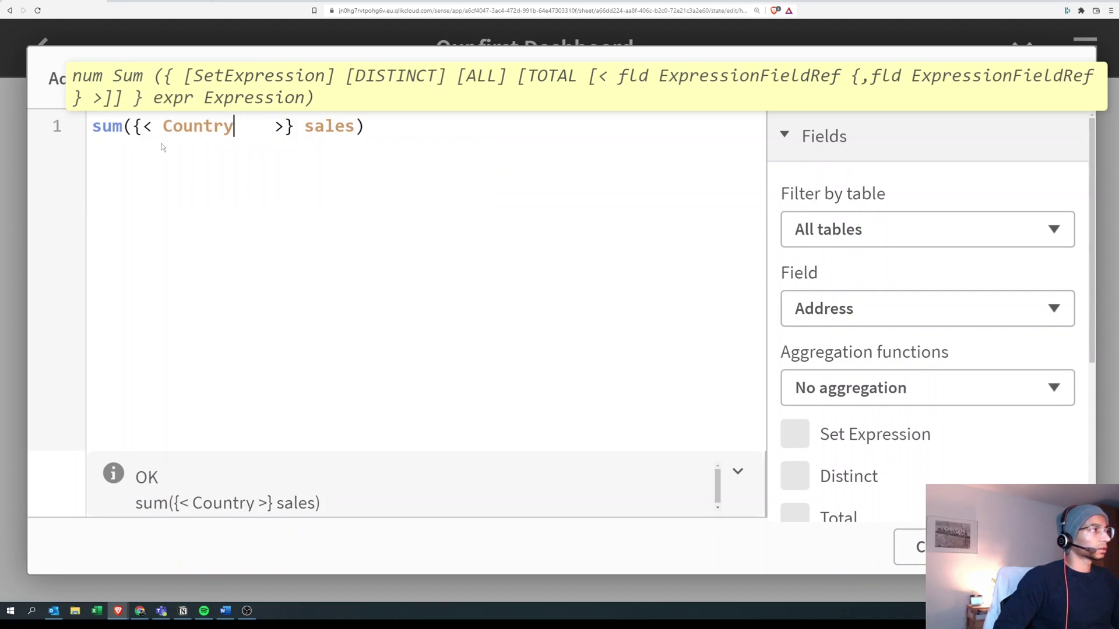
text(= {)
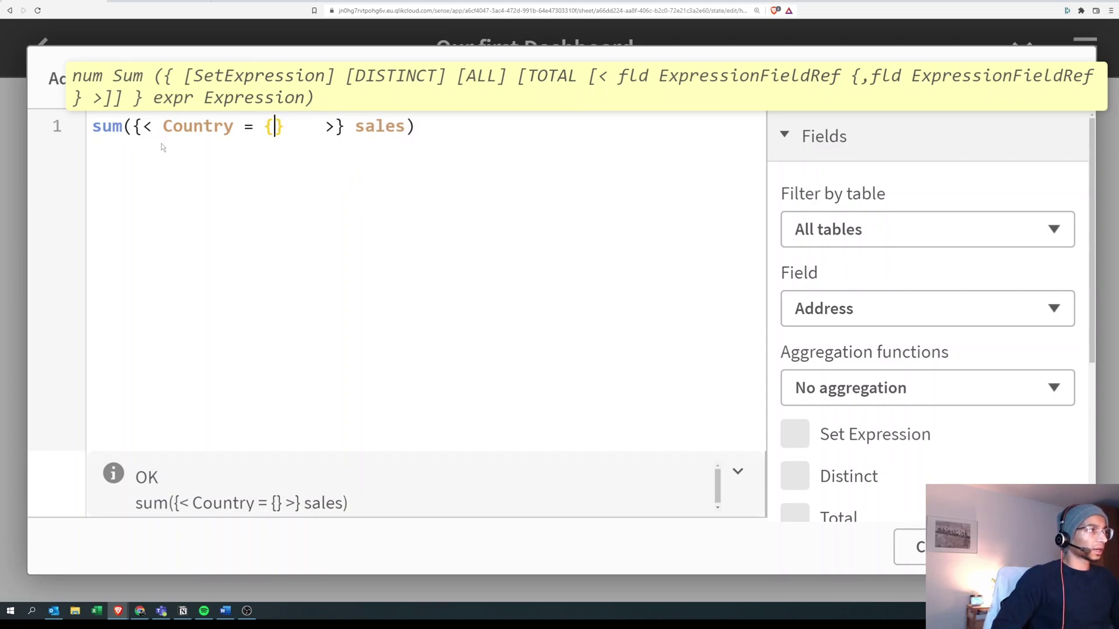
text('')
key(Left)
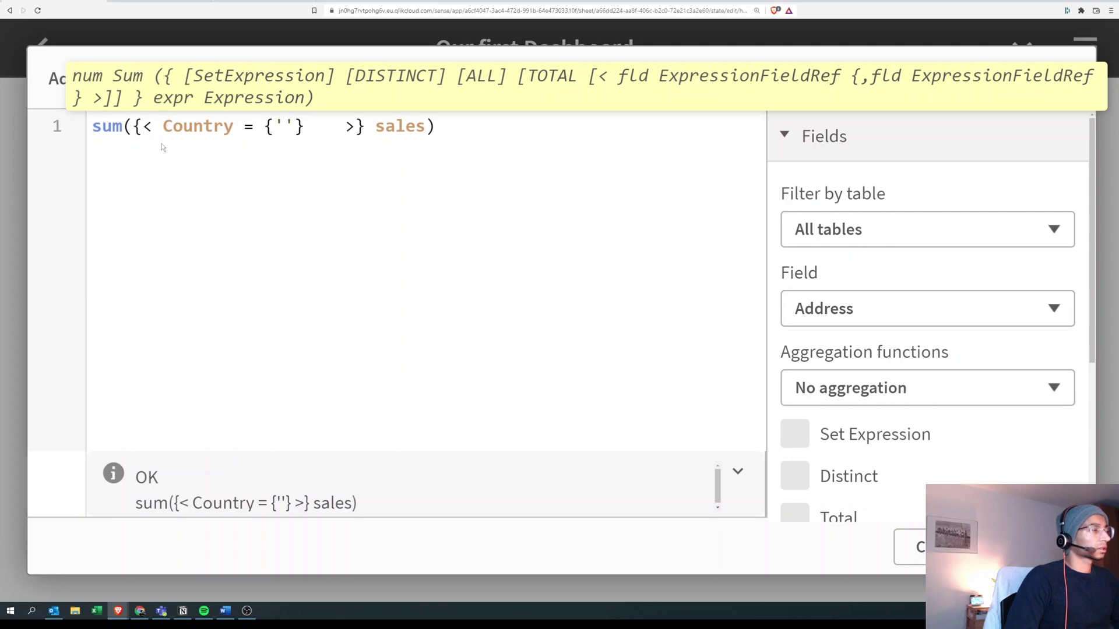
text(Germa)
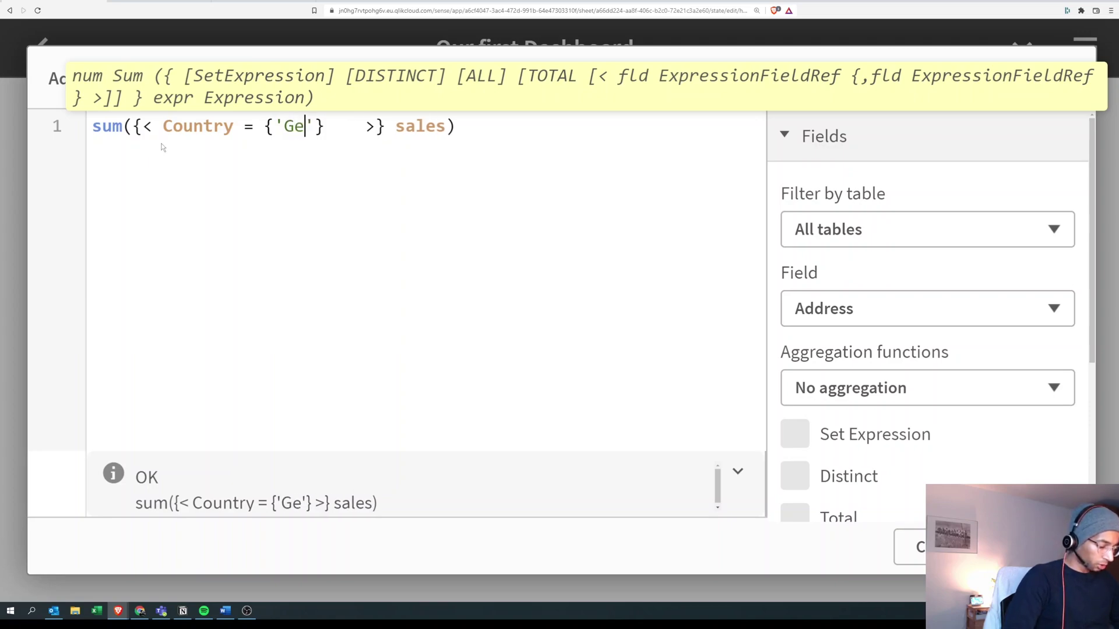
text(ny)
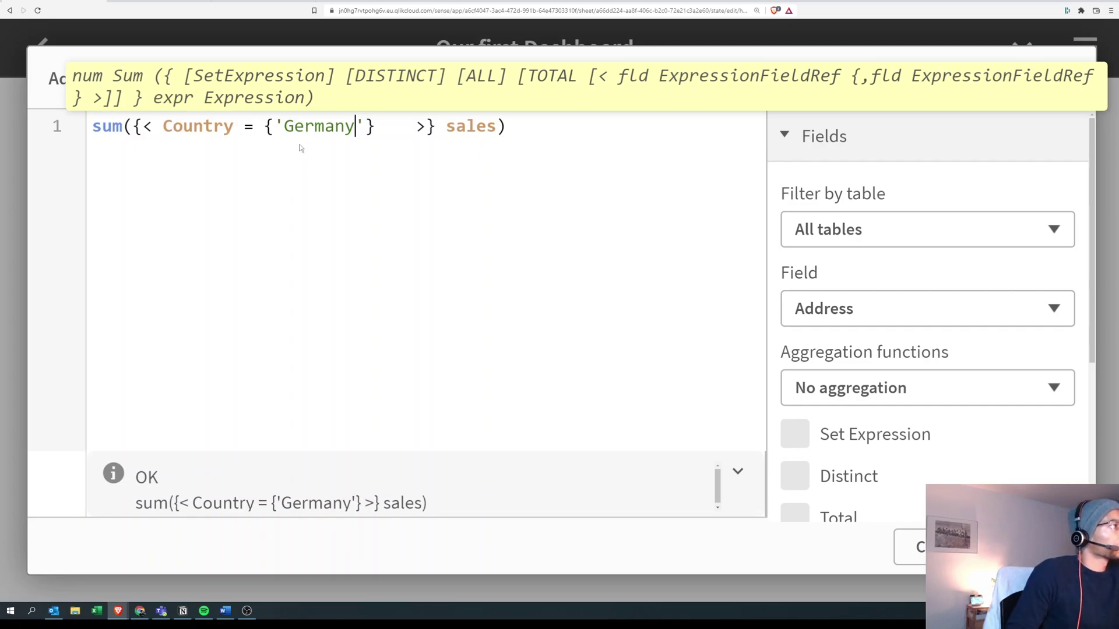
Remove the surplus spaces before the modifier's closing bracket and apply sum({< Country = {'Germany'} >} sales) to the second KPI
key(Right)
key(Right)
key(Right)
key(Right)
key(Right)
key(Right)
key(BackSpace)
key(BackSpace)
key(BackSpace)
double_click(105, 127)
drag(405, 126, 466, 127)
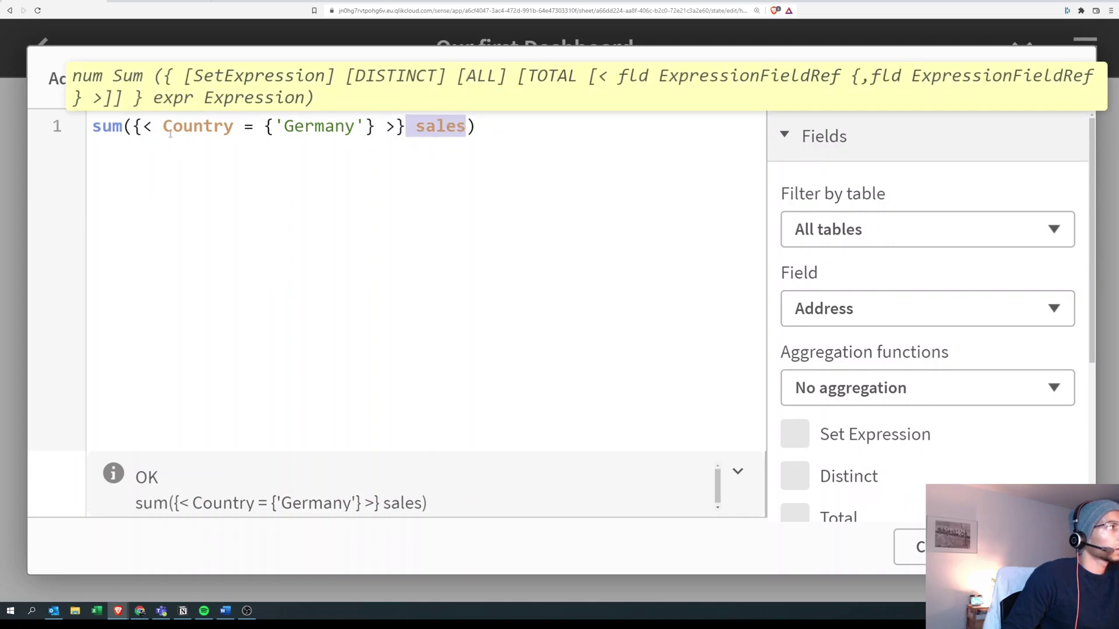
drag(163, 127, 350, 128)
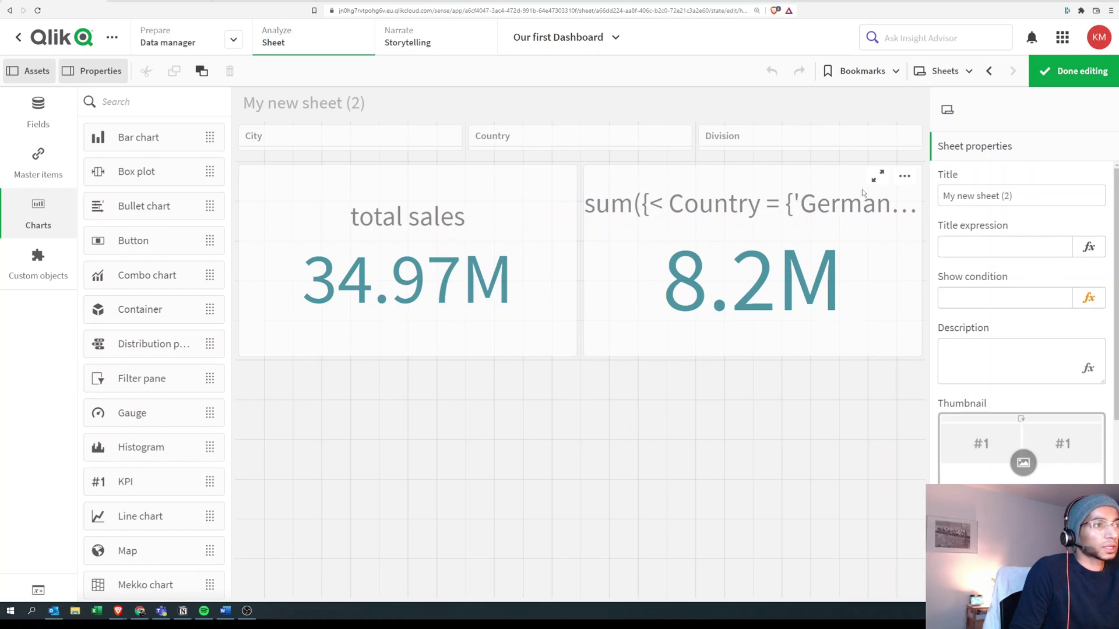
Compare both KPIs outside edit mode by filtering Country to Germany and clearing that selection
click(1048, 76)
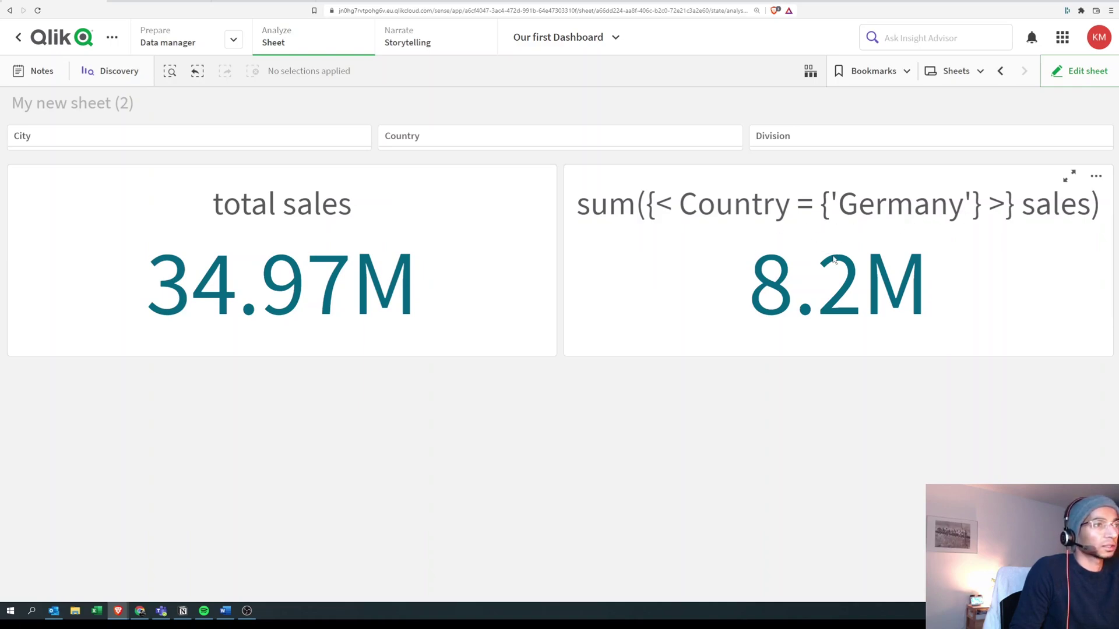
click(564, 143)
text(ger)
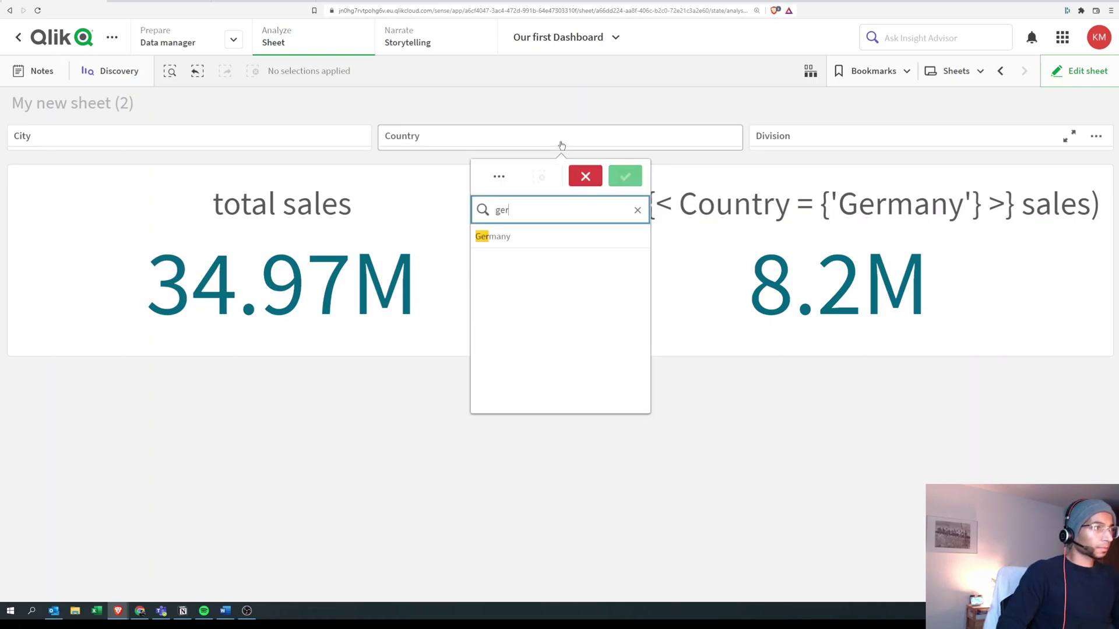
click(559, 241)
click(624, 177)
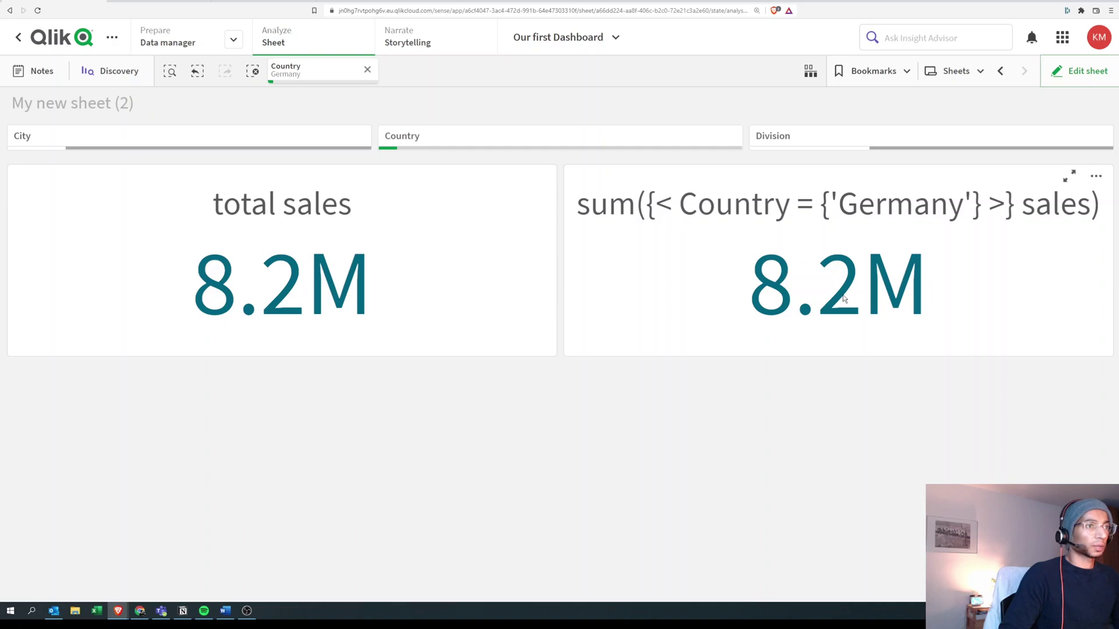
click(367, 70)
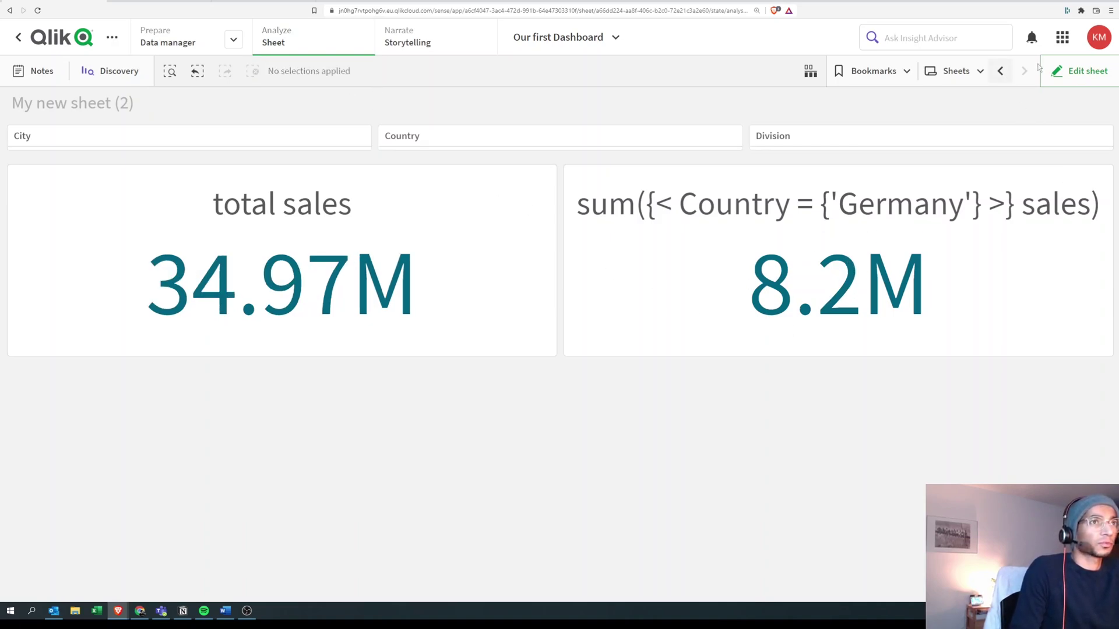
Label the second KPI, which holds the Germany set expression, as Sales Germany
click(1067, 71)
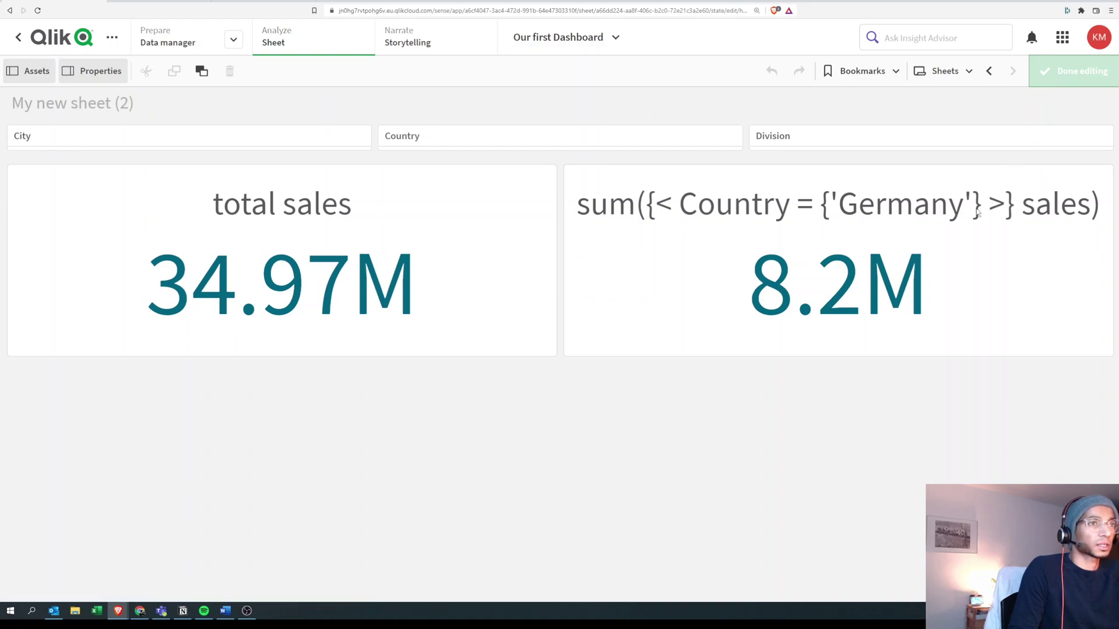
click(828, 243)
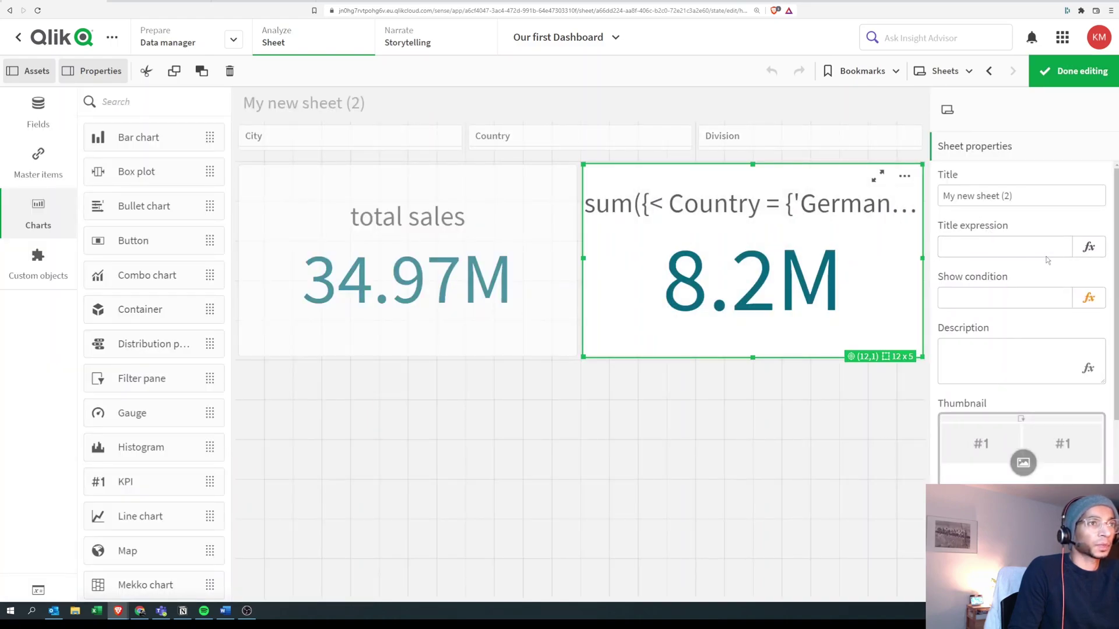
click(1000, 315)
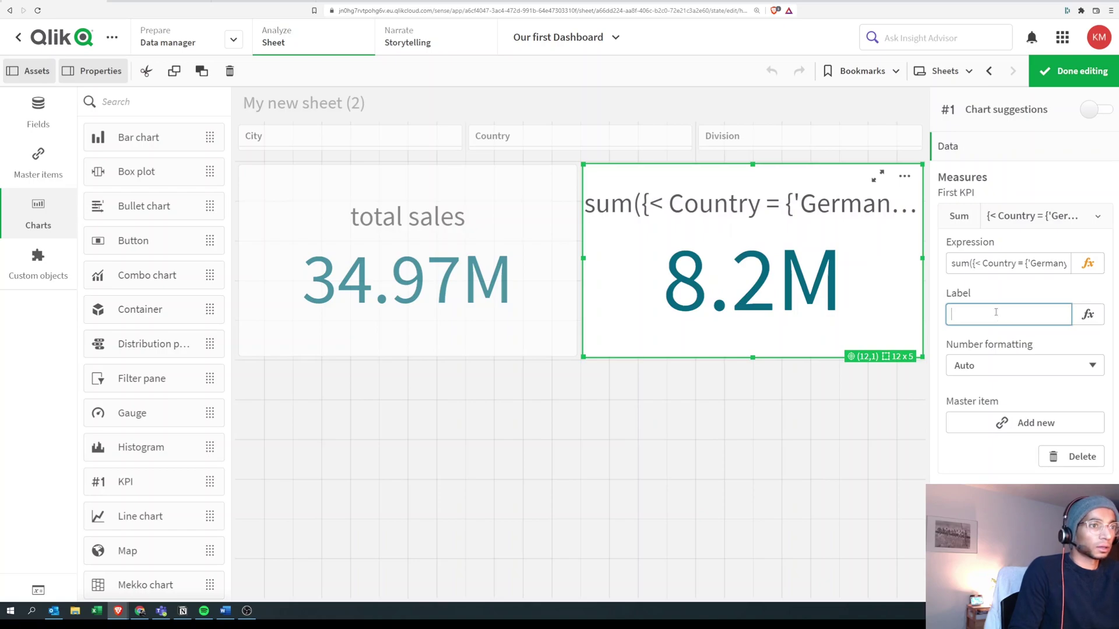
text(Sales Germany)
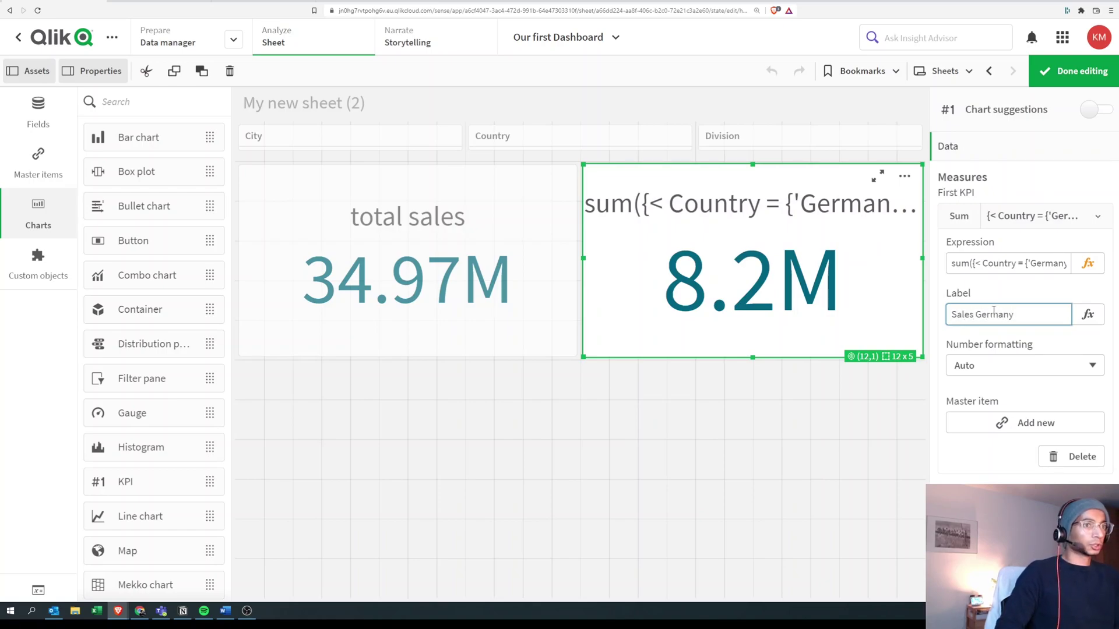
key(Return)
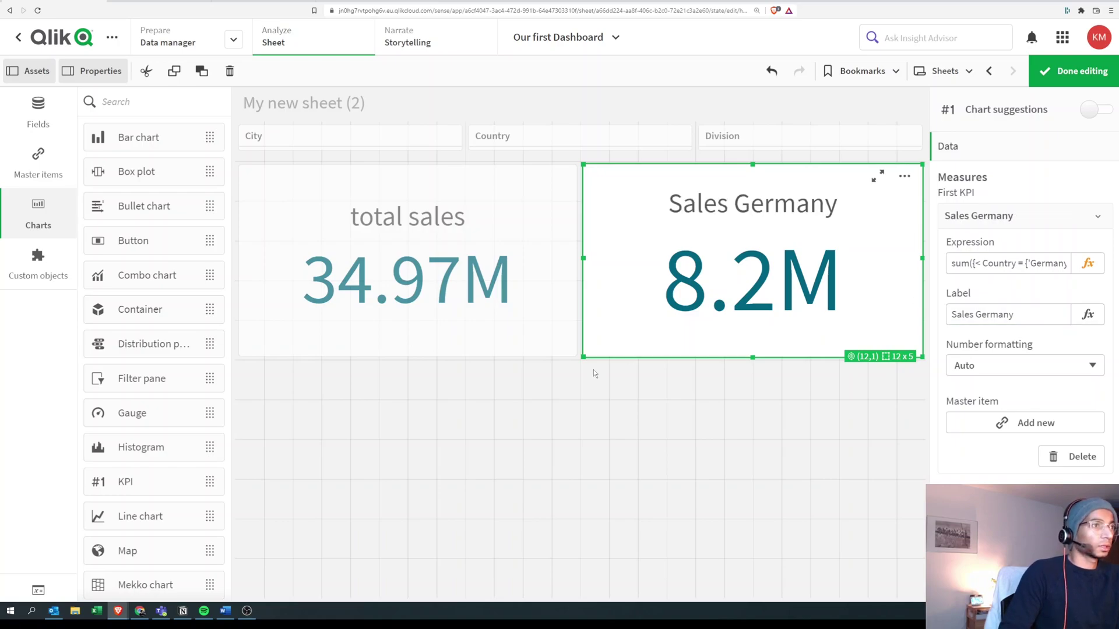
click(840, 439)
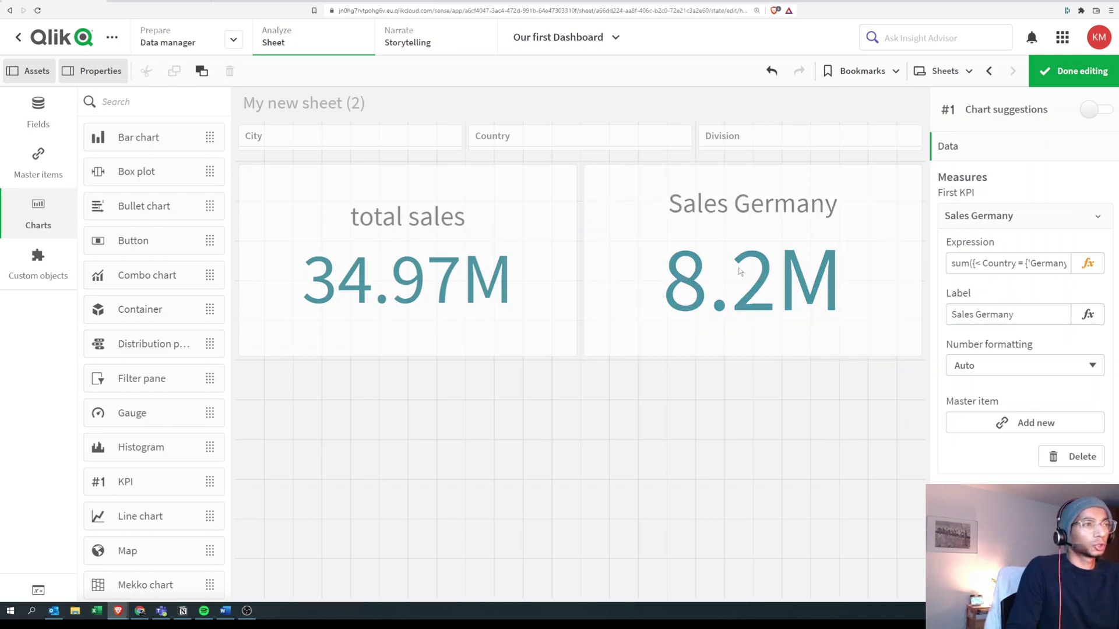
Leave edit mode and filter Country to USA and Germany to compare total sales with the Sales Germany KPI
click(1047, 78)
click(531, 142)
text(usa)
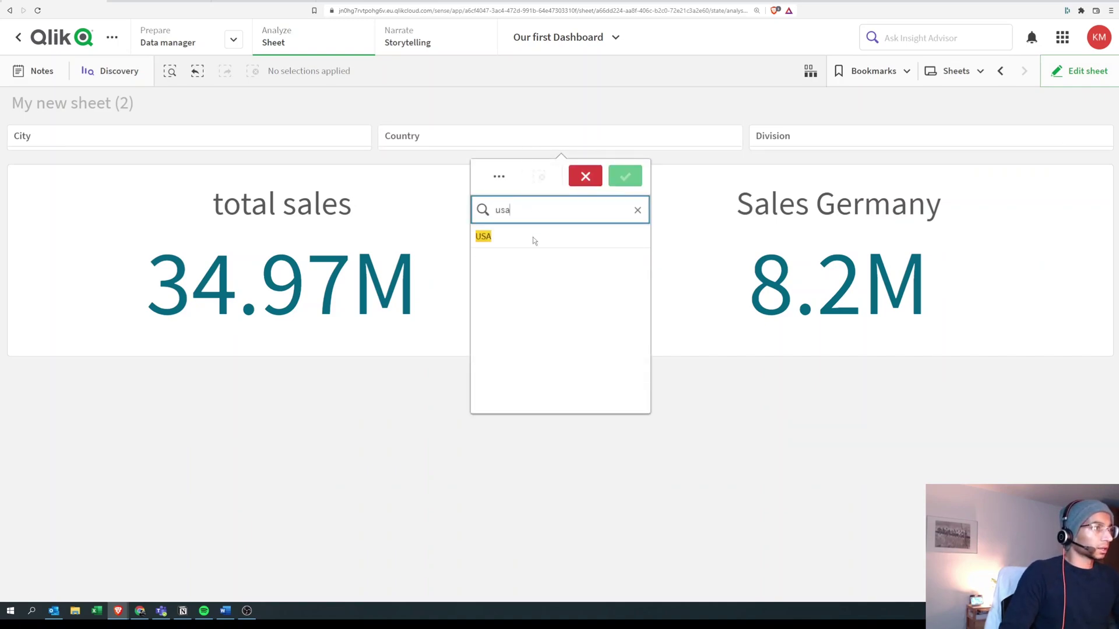
click(533, 236)
click(539, 209)
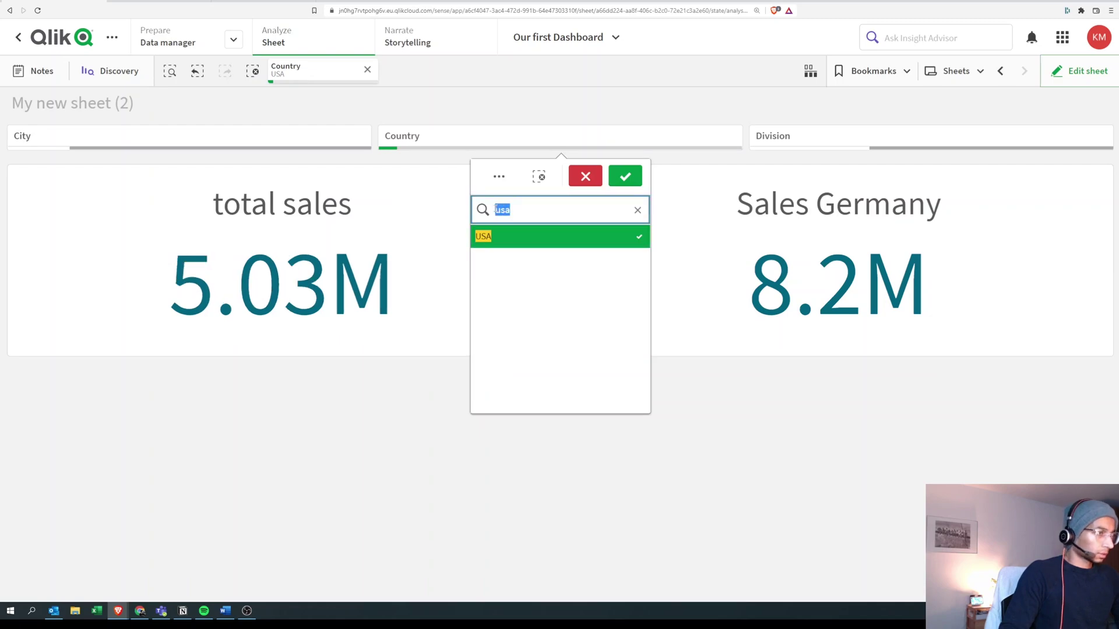
text(ger)
click(551, 233)
click(625, 176)
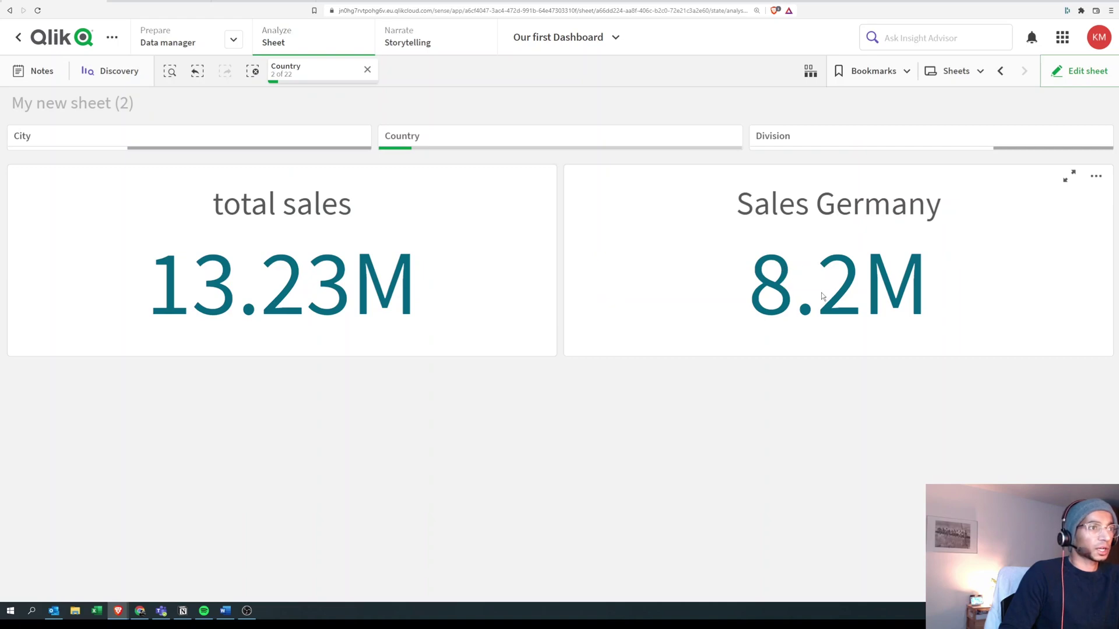
Return to edit mode and paste a copy of the Sales Germany KPI into the empty area below the total sales KPI
click(1069, 71)
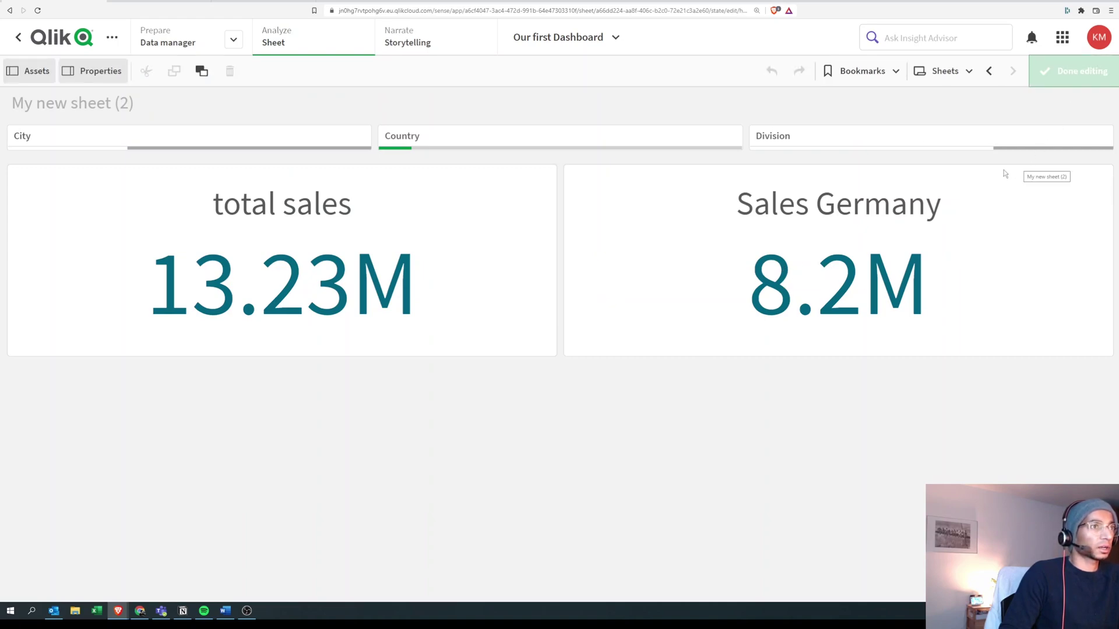
right_click(772, 222)
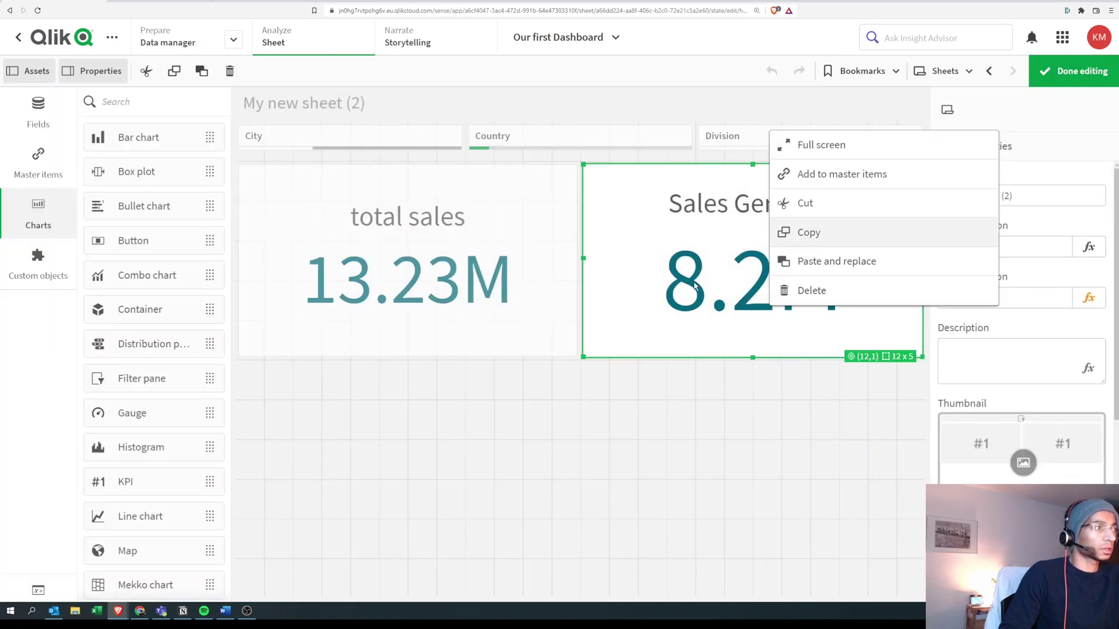
click(398, 405)
key(ctrl+v)
Extend the copied KPI's expression to sum({< Country = {'Germany','USA'} >} sales) and apply it
click(1087, 263)
click(217, 102)
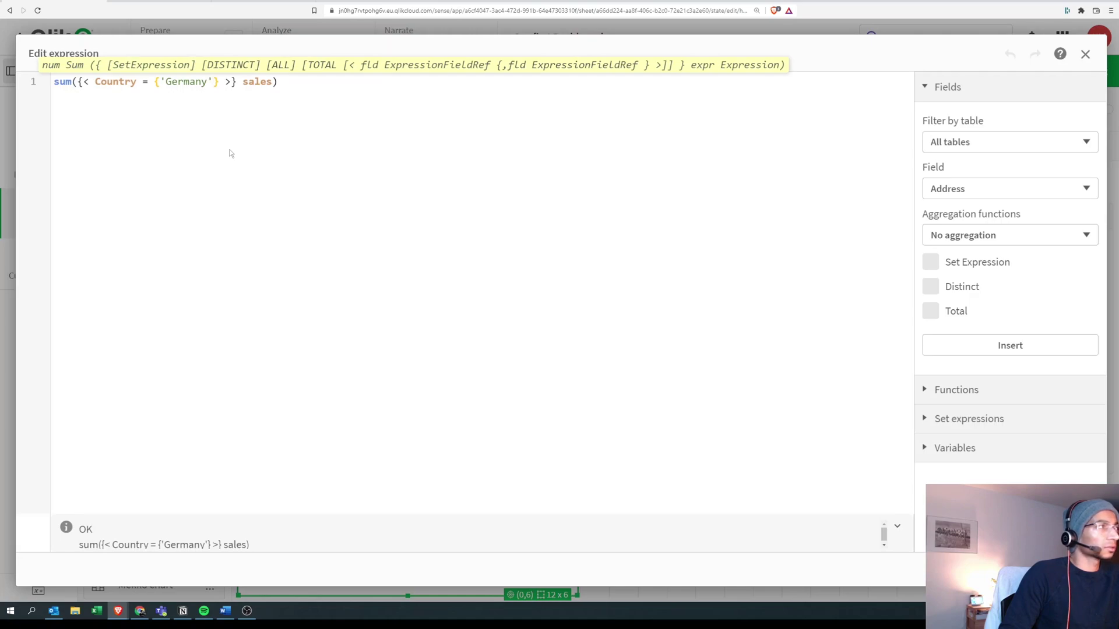
drag(97, 84, 136, 86)
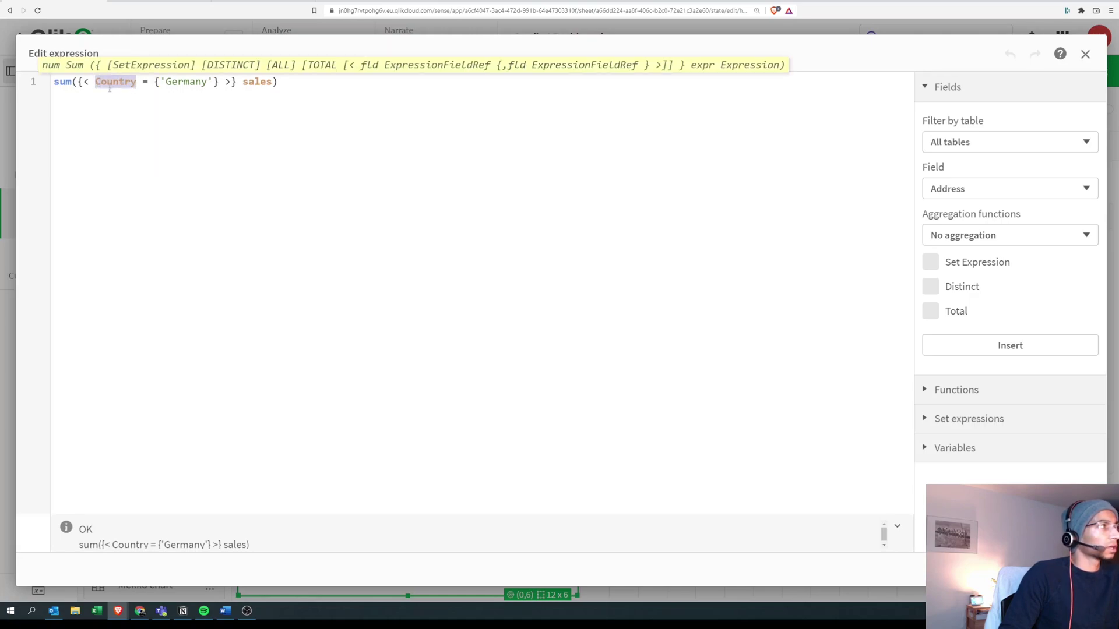
click(184, 85)
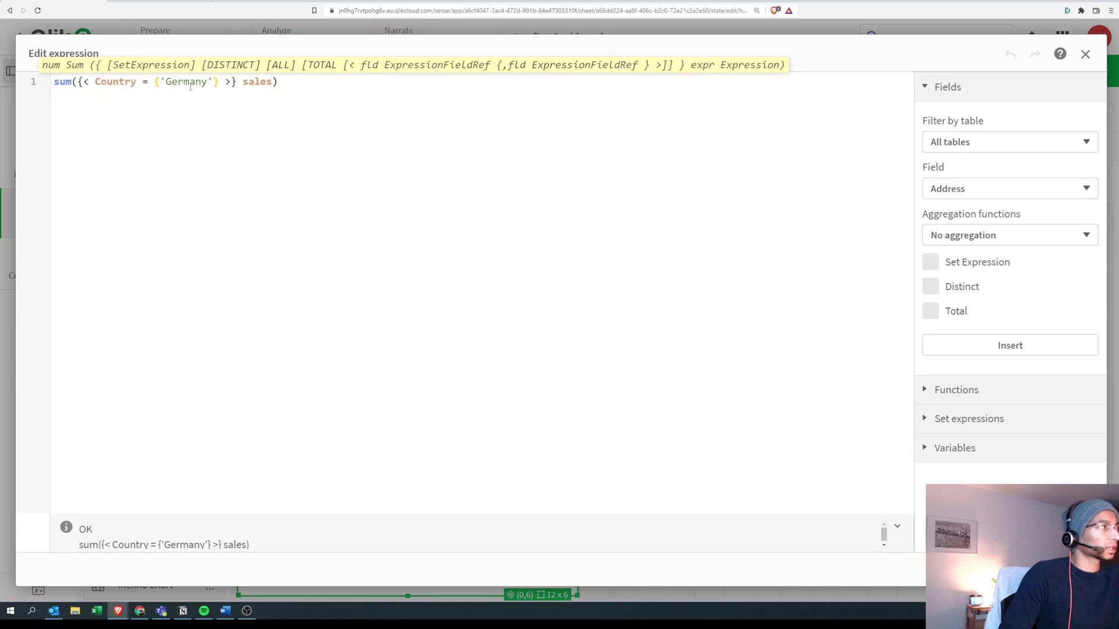
key(Right)
key(Right)
key(Right)
key(Right)
key(Right)
text(,'USA')
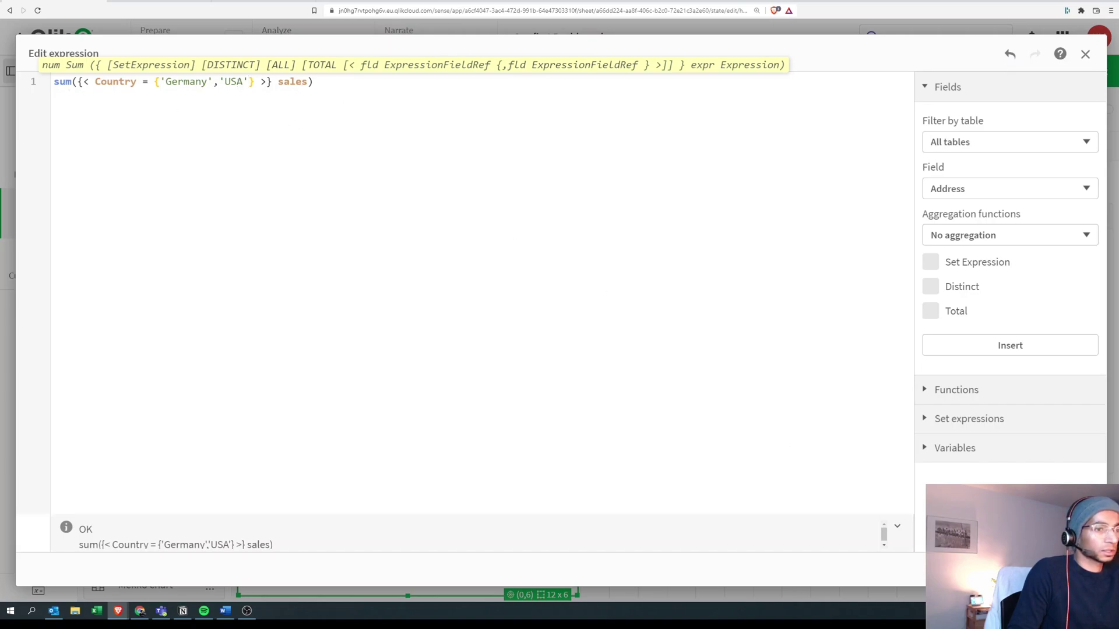
click(1048, 569)
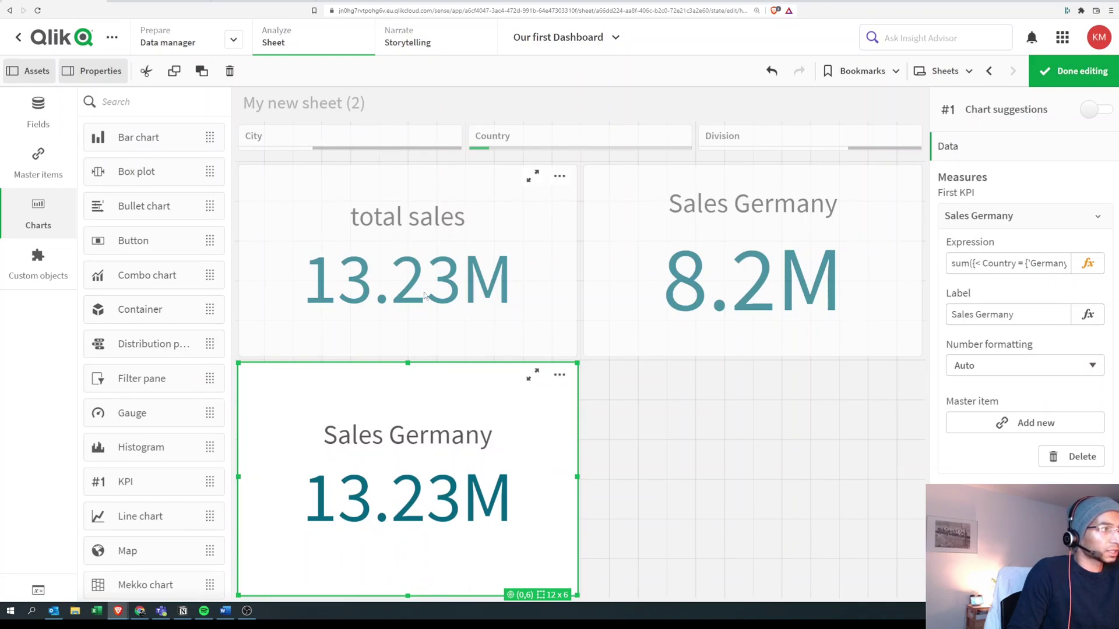
Change the copied KPI's label to Sales Germany & USA
click(949, 313)
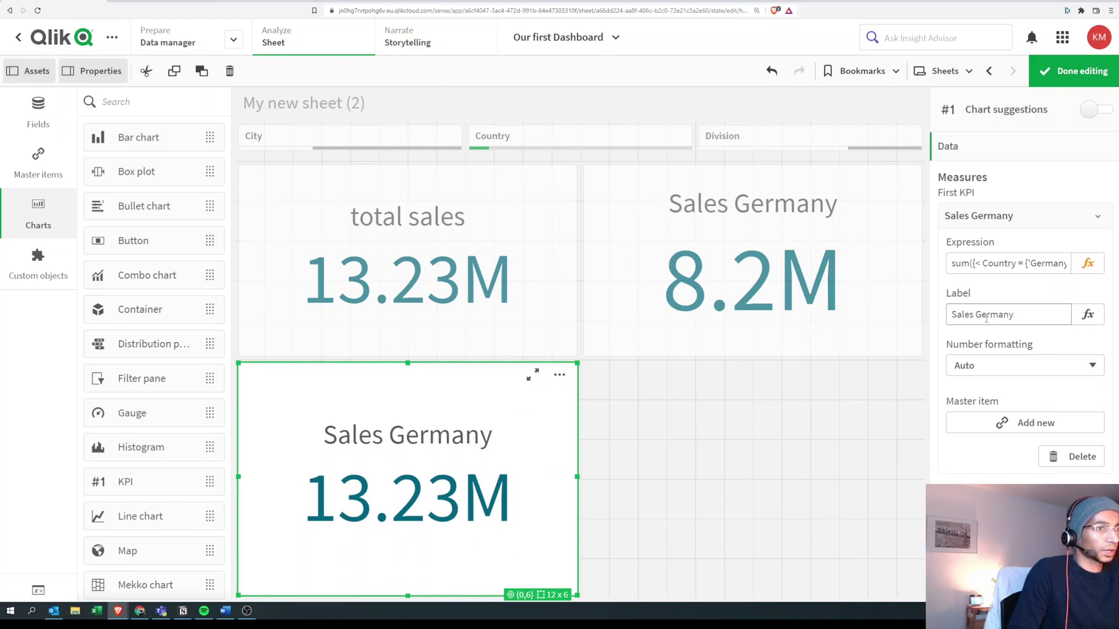
text(& USA)
key(Return)
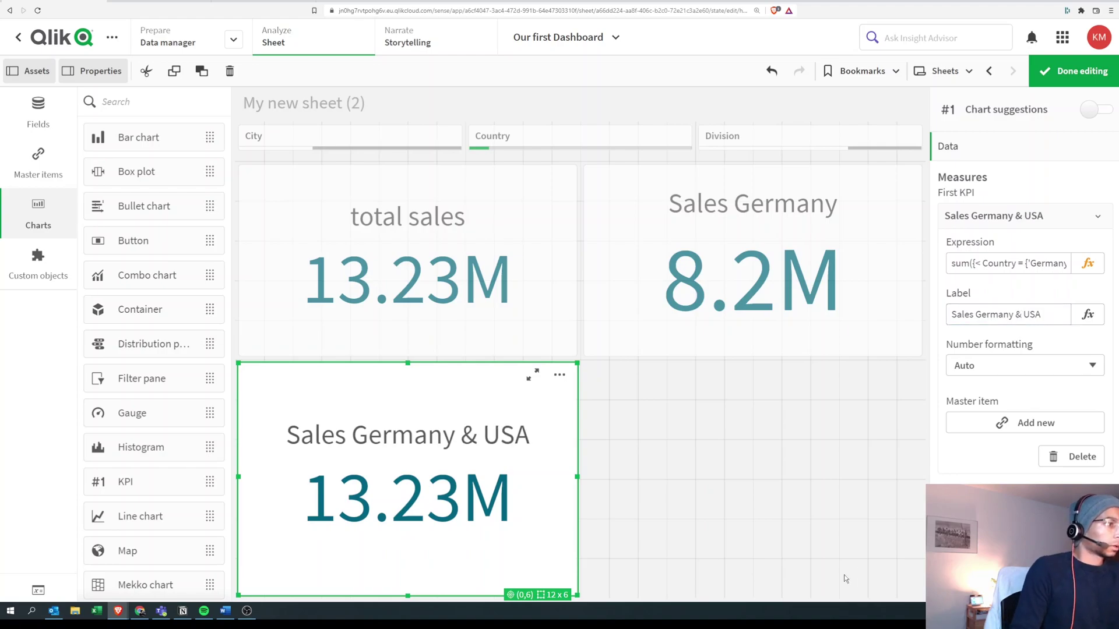
Compare the three KPIs outside edit mode by selecting Argentina in the Country filter, then clear that selection
key(ctrl+e)
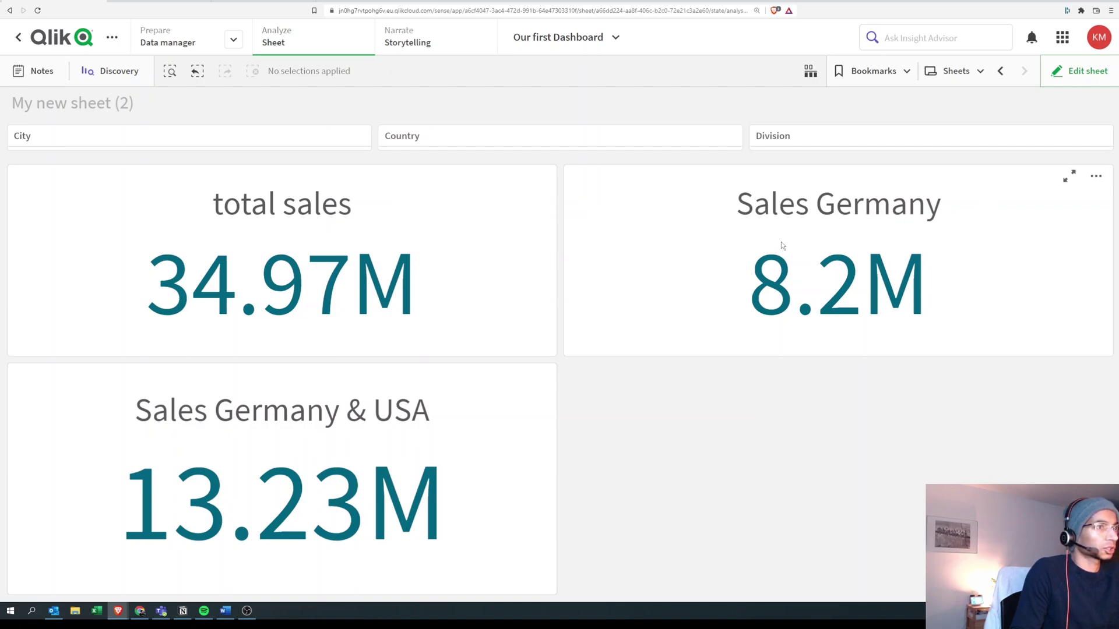
click(417, 143)
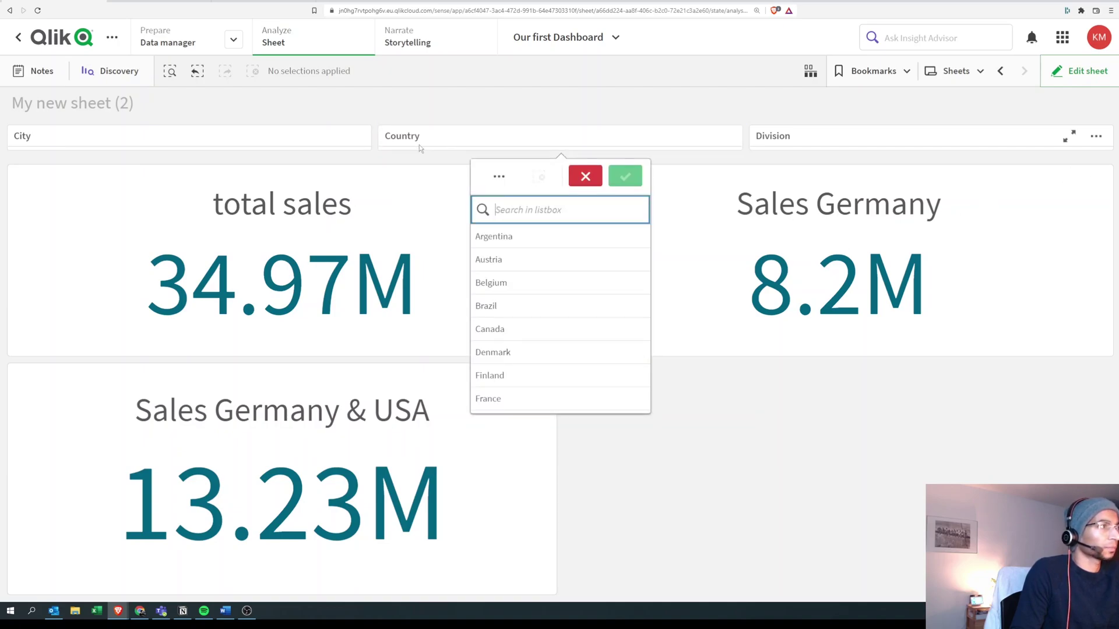
click(503, 239)
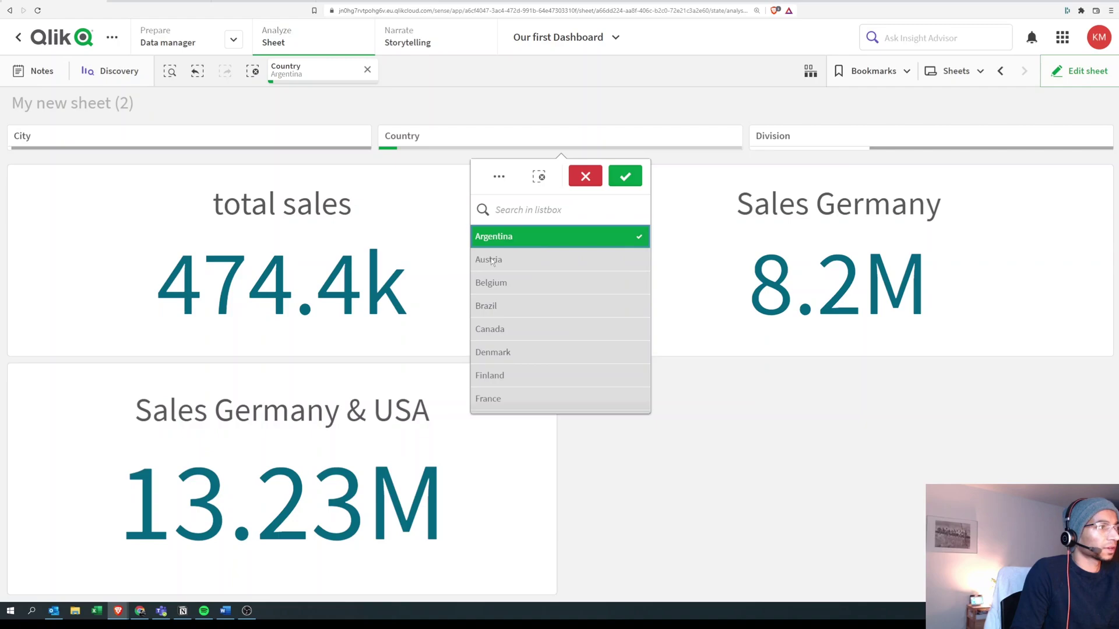
click(519, 238)
click(624, 178)
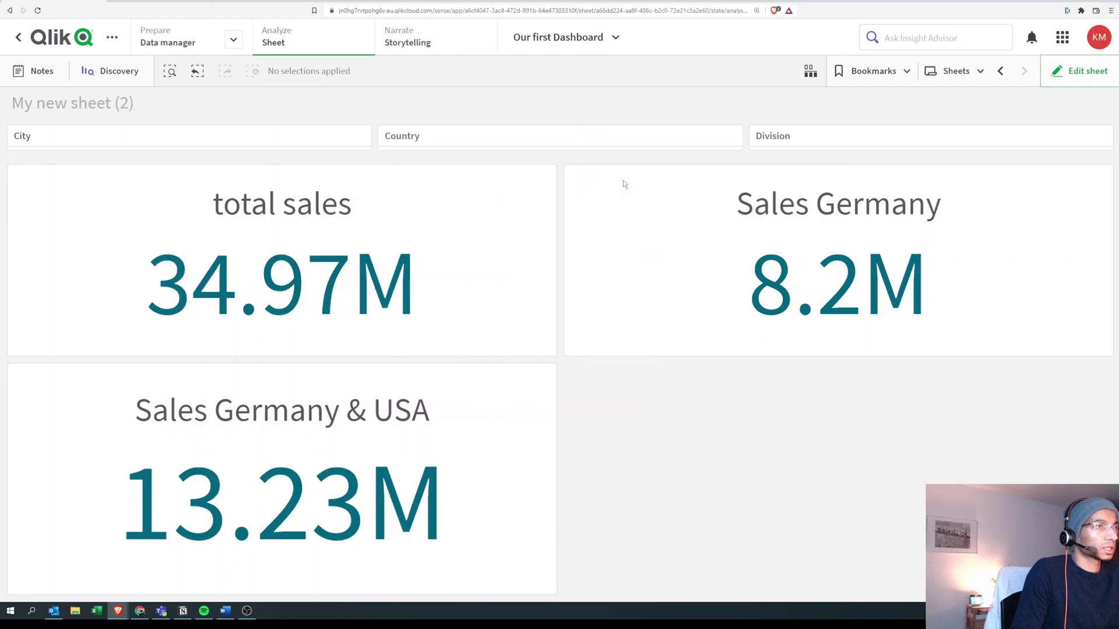
Filter City to Aachen to check how the three KPIs respond, and clear the City selection
click(146, 144)
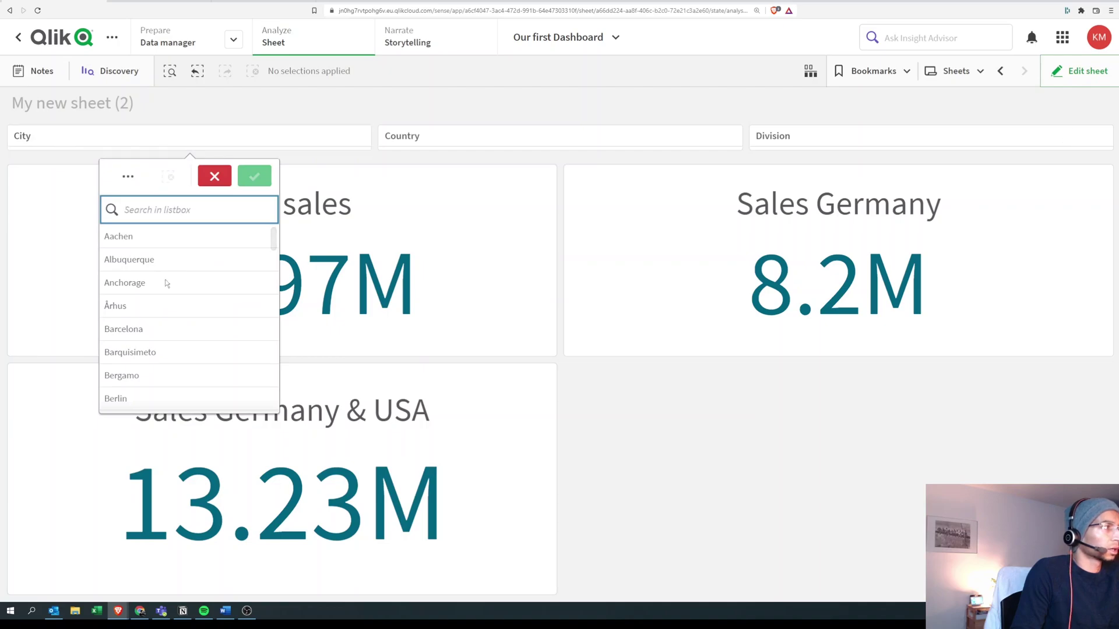
click(163, 241)
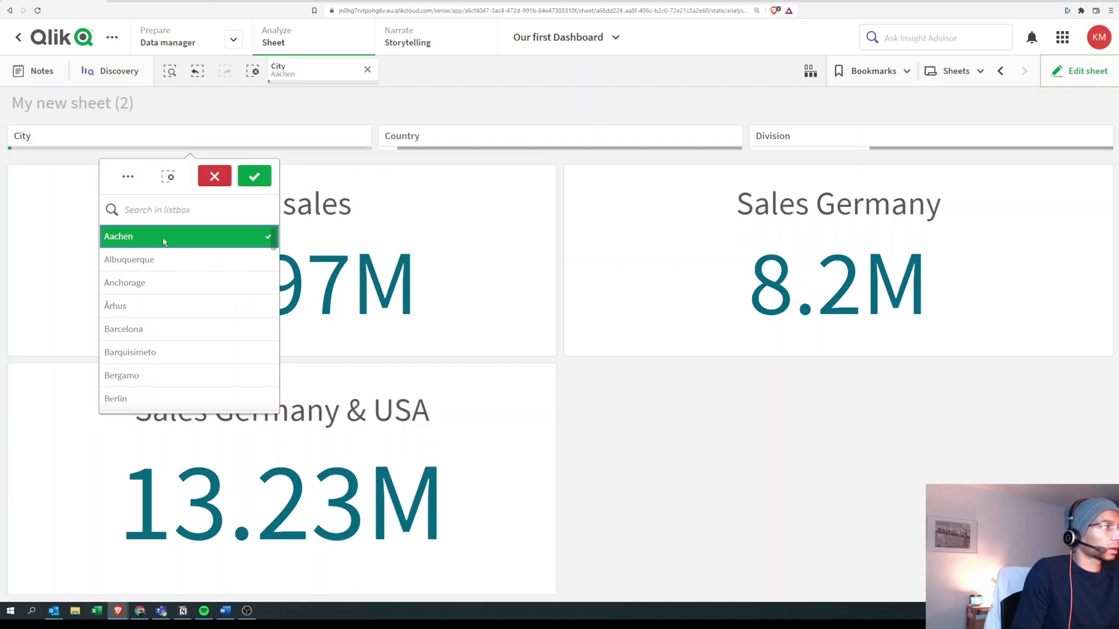
click(254, 176)
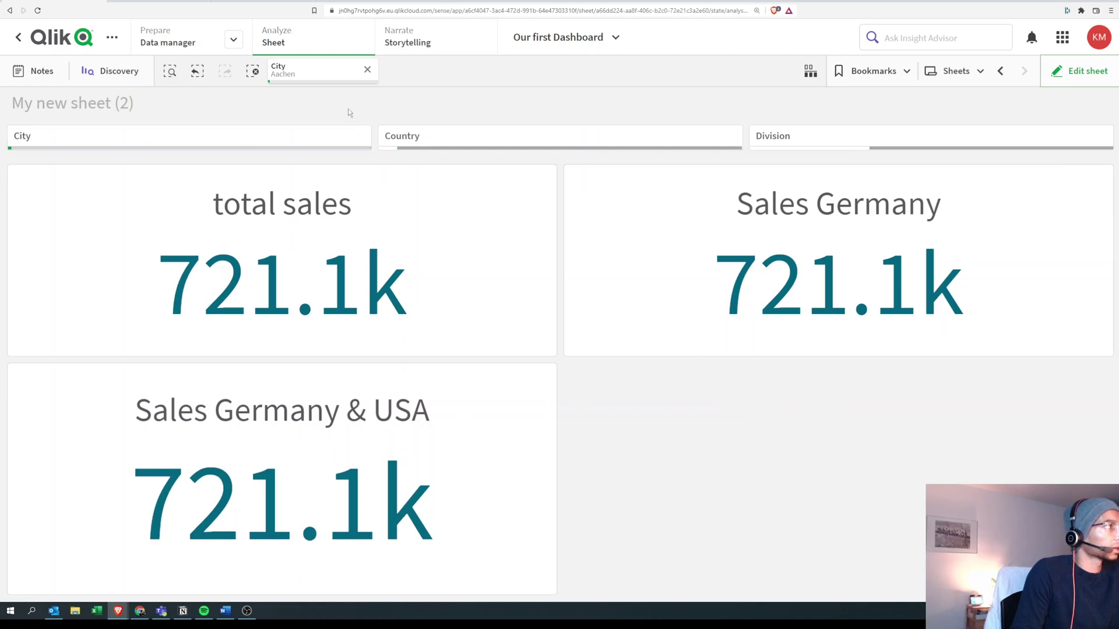
click(367, 70)
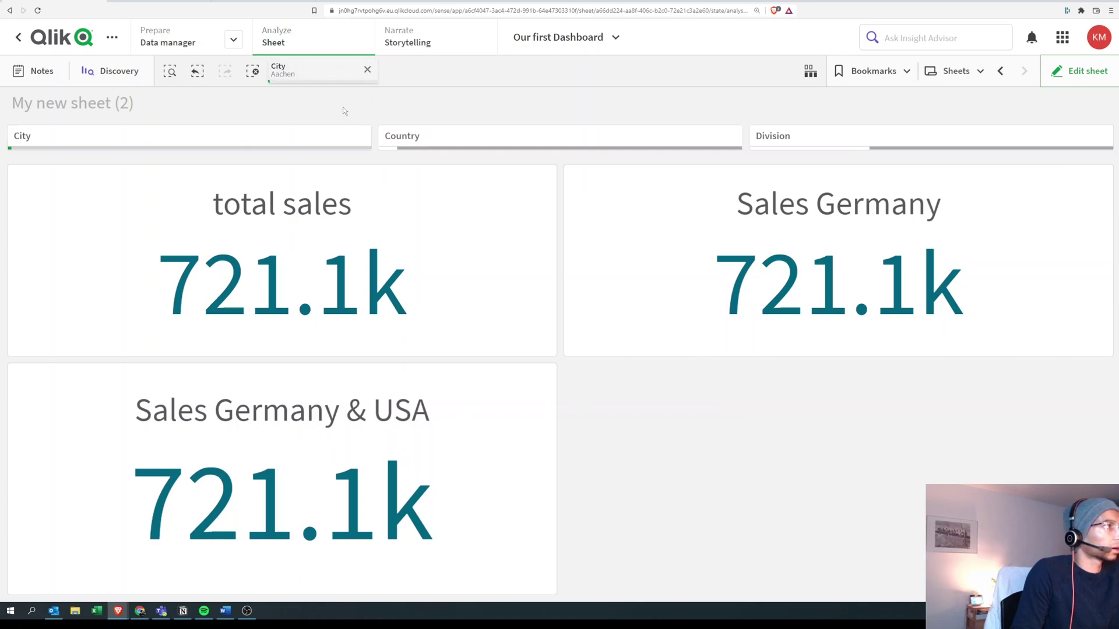
Filter City to Barcelona to check the KPIs for a city outside Germany and the USA, and remove that filter
click(225, 147)
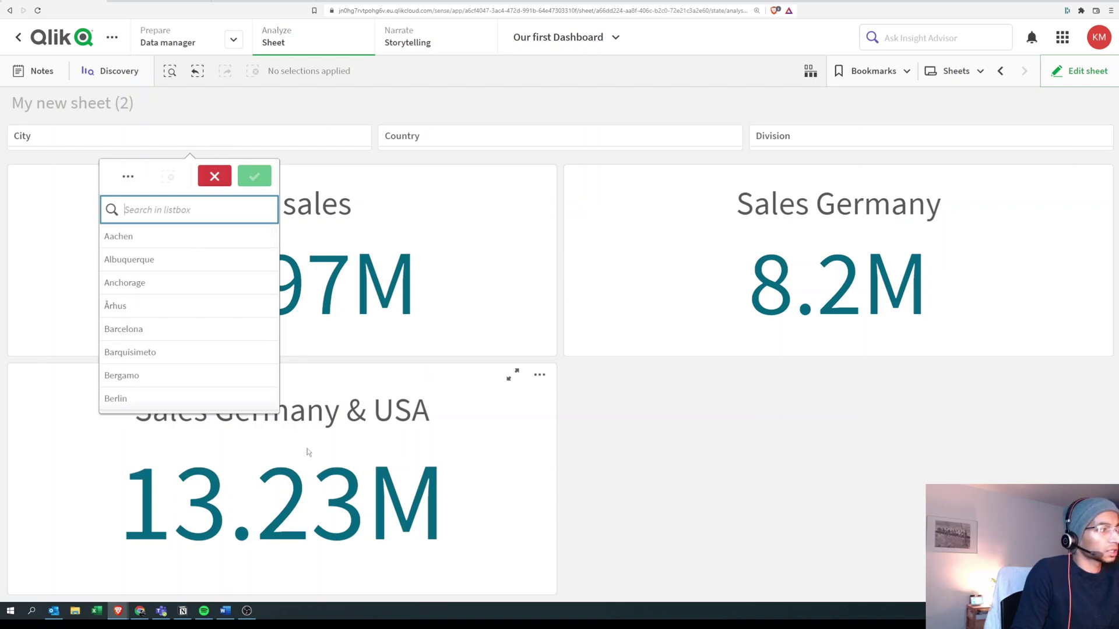
click(150, 330)
click(703, 472)
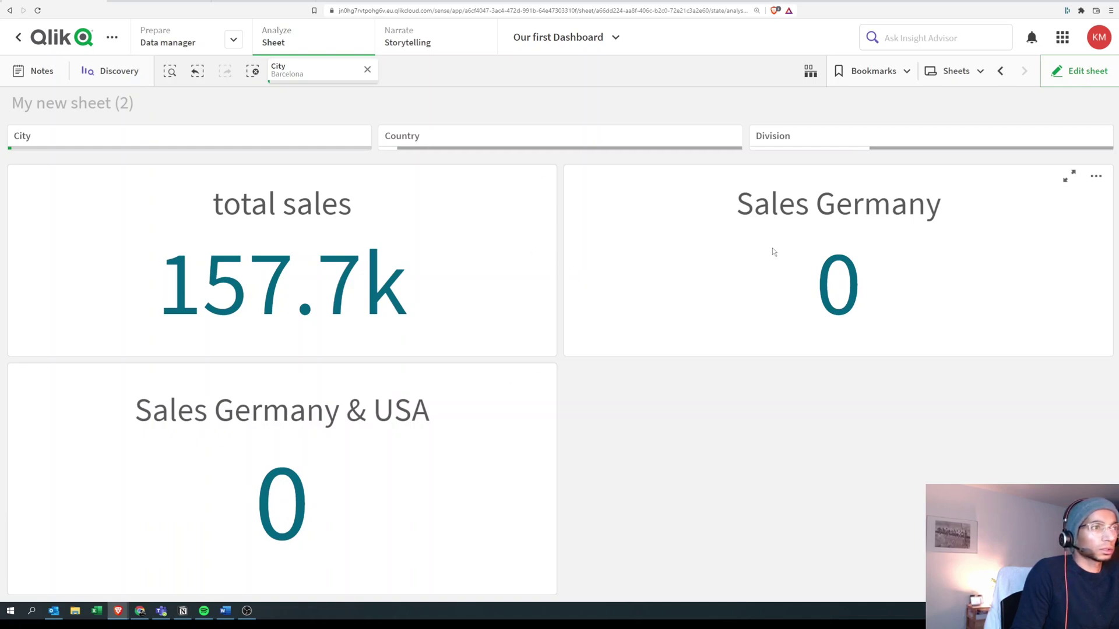
click(367, 69)
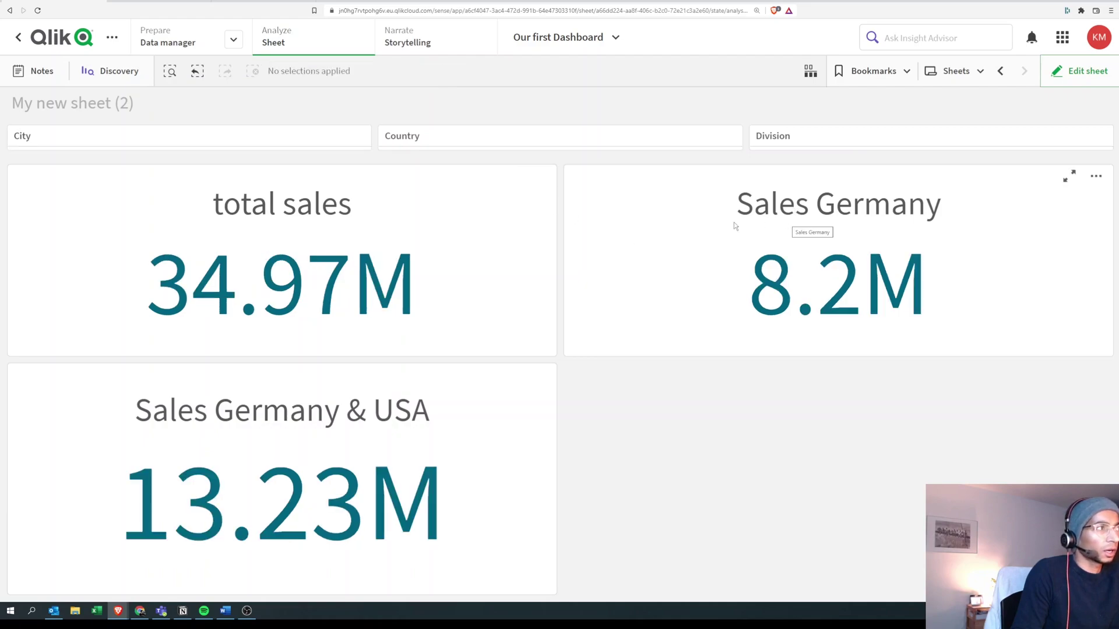
click(340, 140)
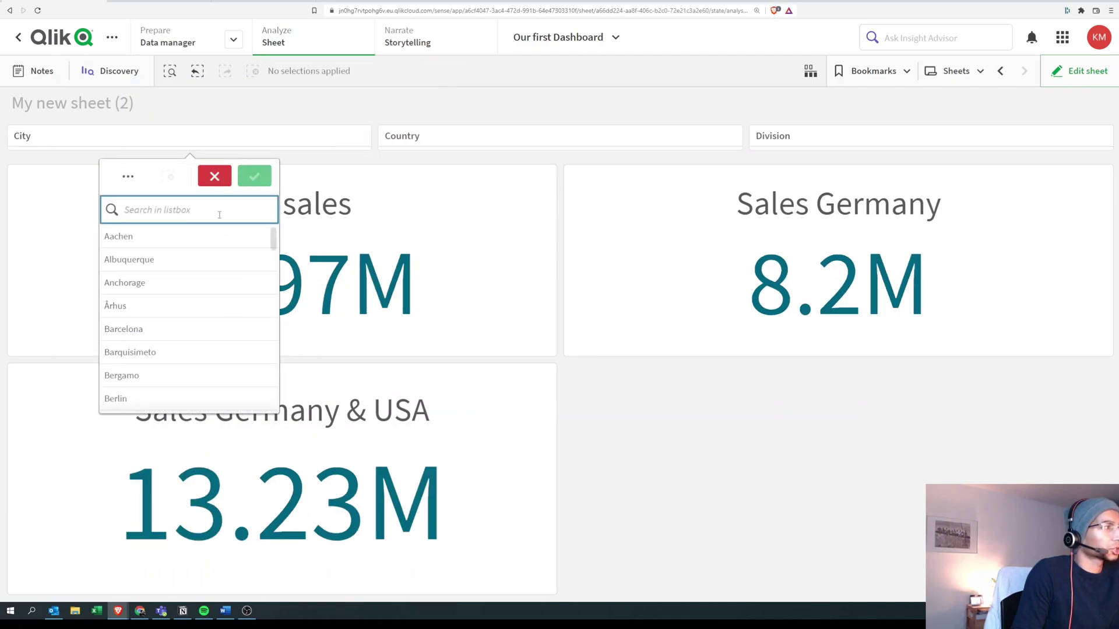
click(214, 177)
click(469, 149)
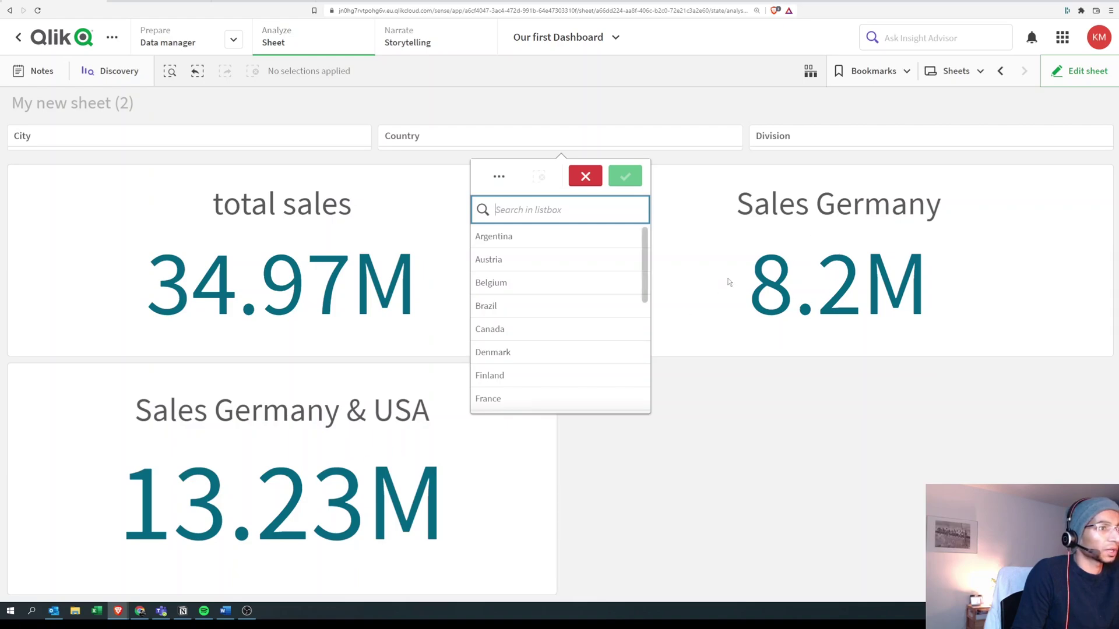
click(582, 176)
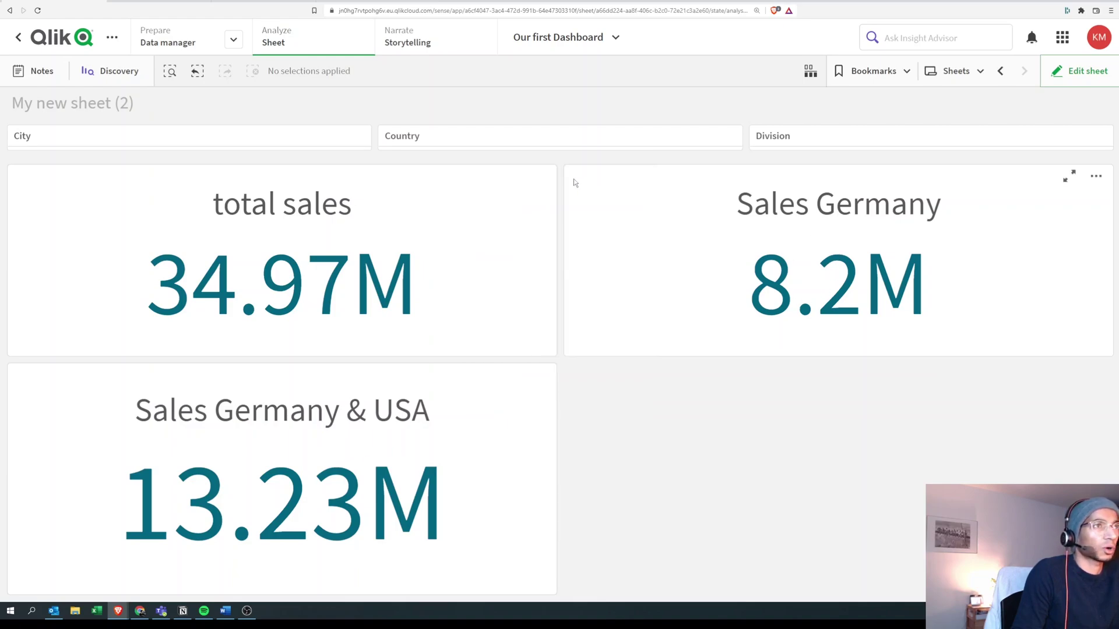
Add City= after the Country modifier in the Sales Germany KPI's expression so that it ignores City selections
click(1079, 71)
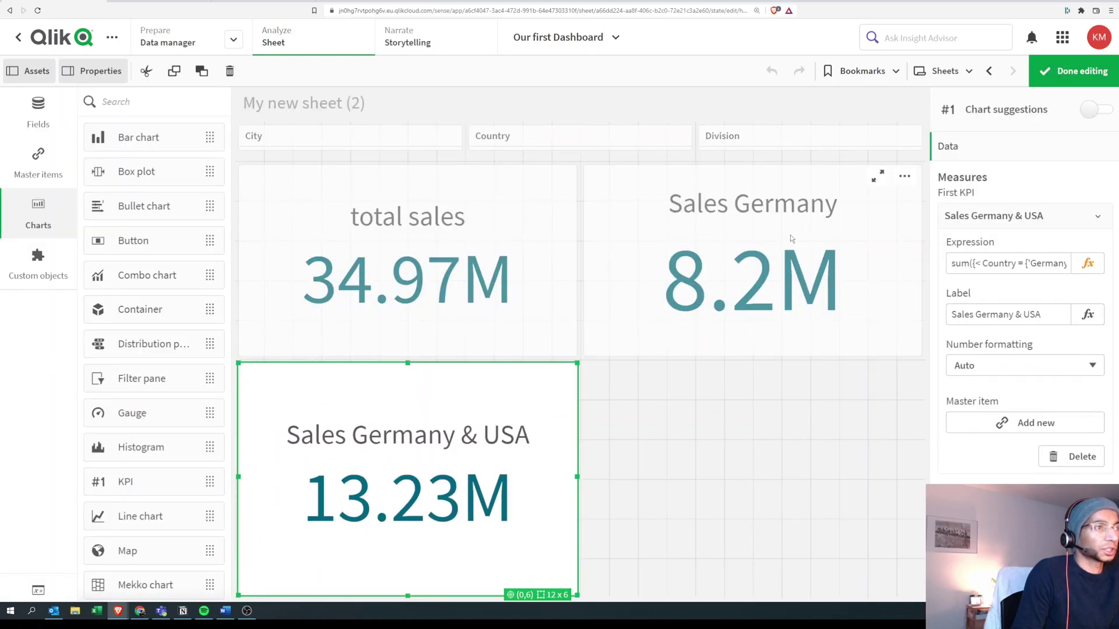
click(791, 239)
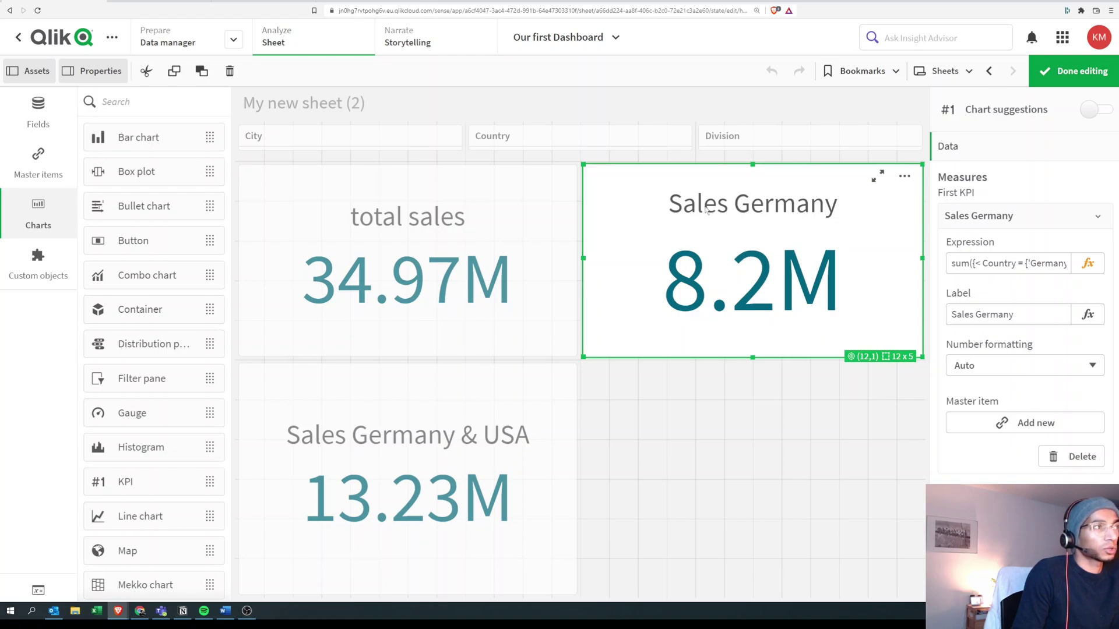
click(546, 154)
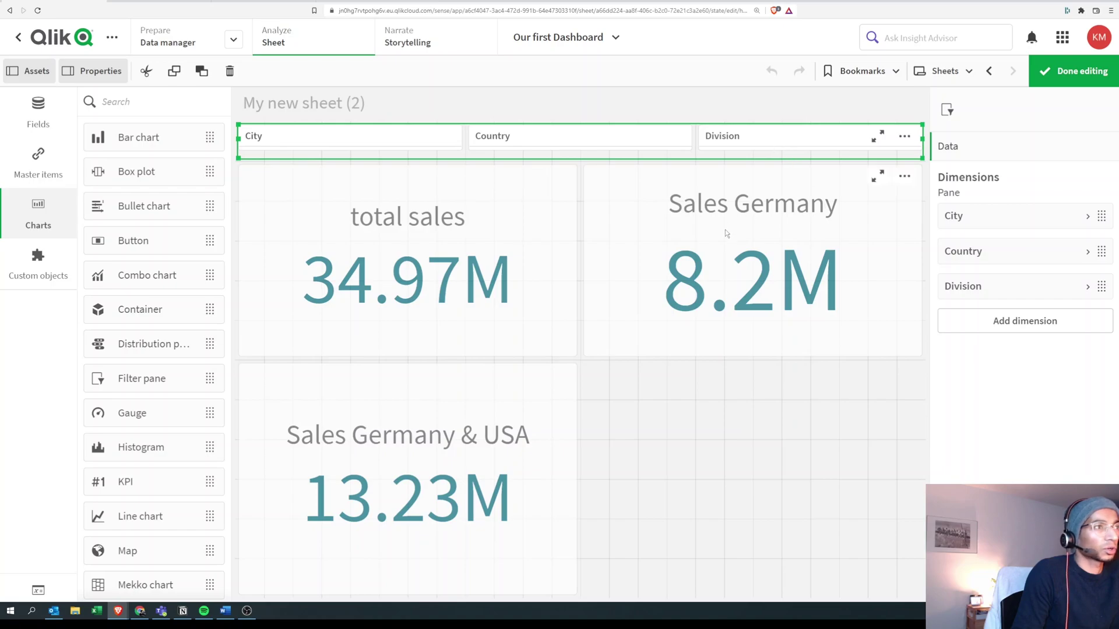
click(749, 280)
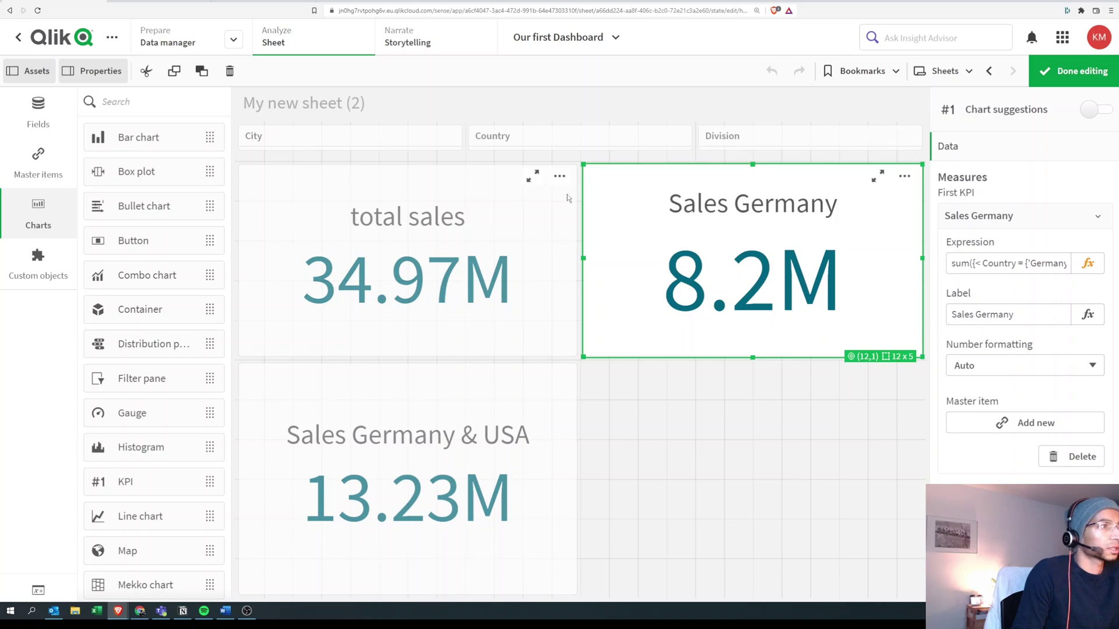
click(1085, 267)
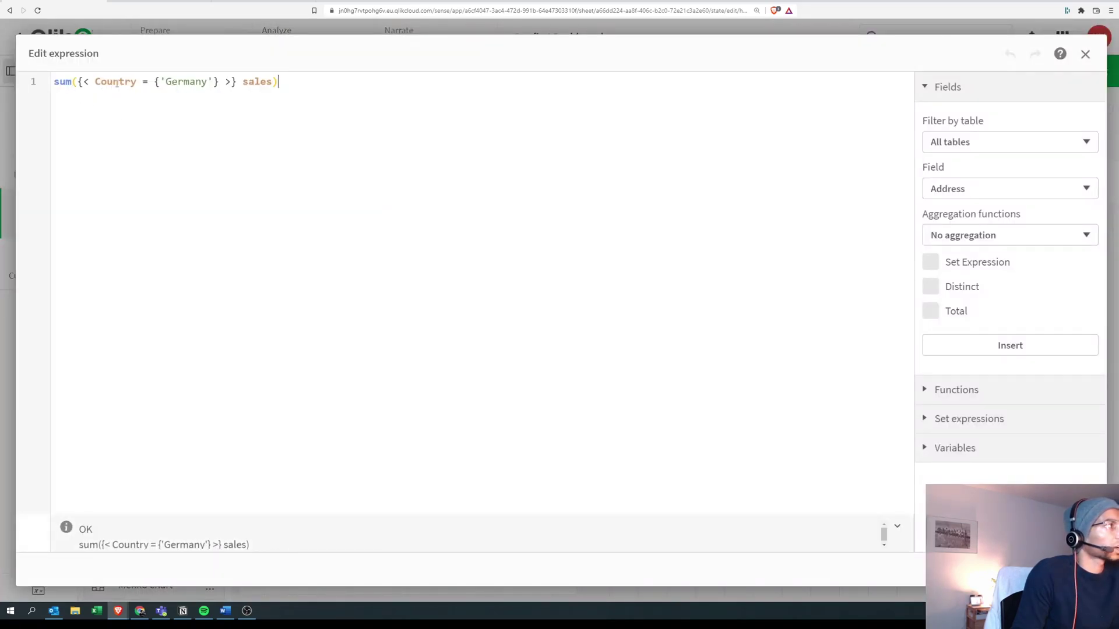
click(219, 83)
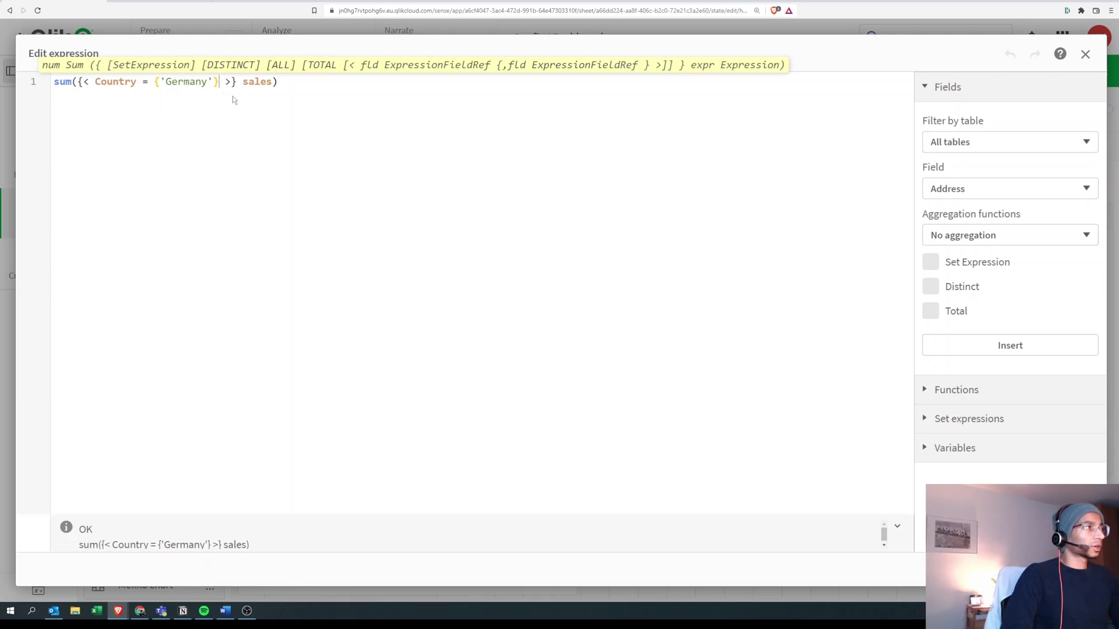
text(,)
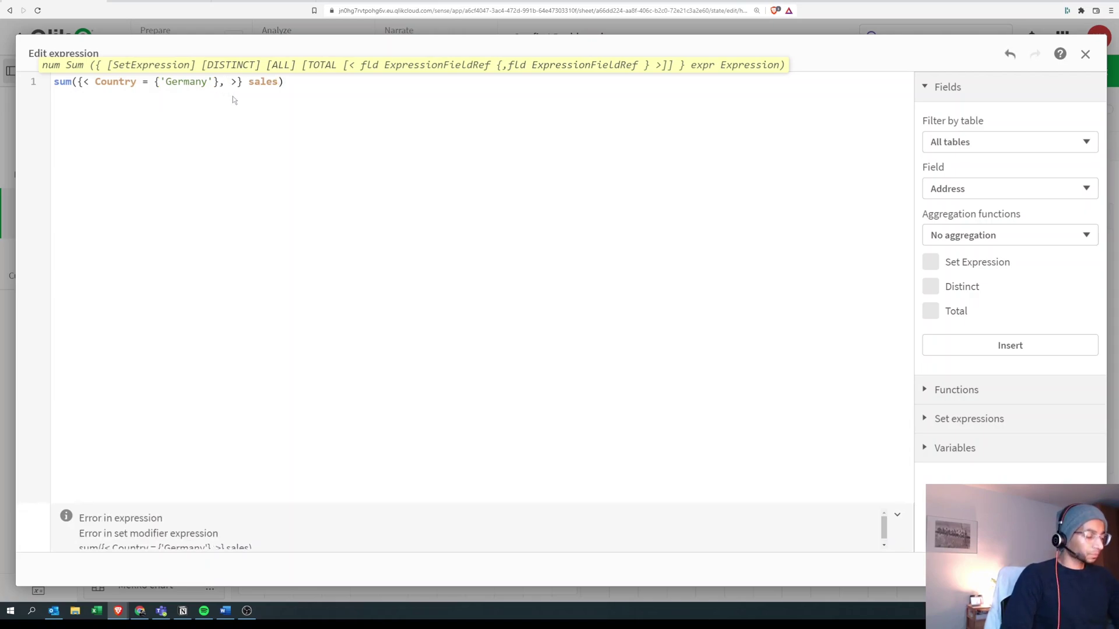
text( ci)
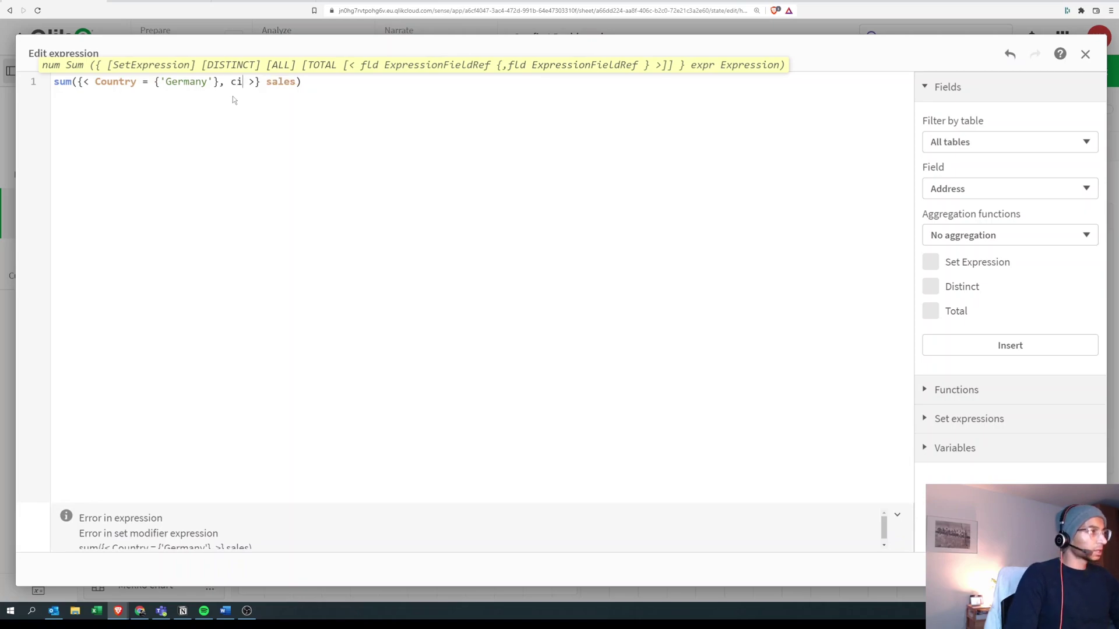
click(234, 99)
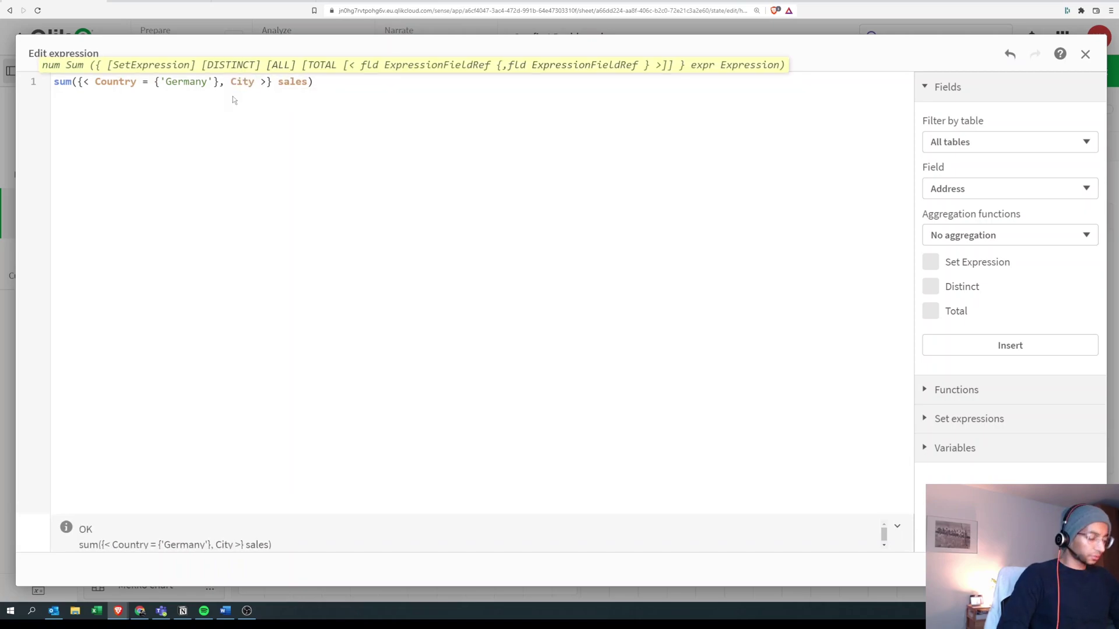
text(=)
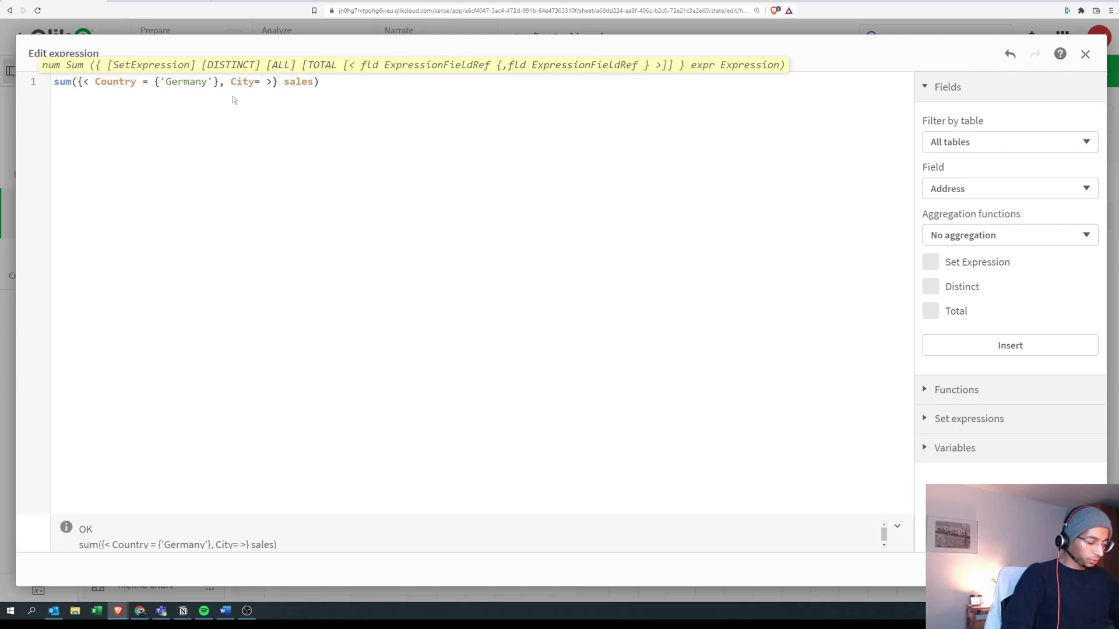
Add Division= after City= in the Sales Germany set modifier and apply the expression
text(, div)
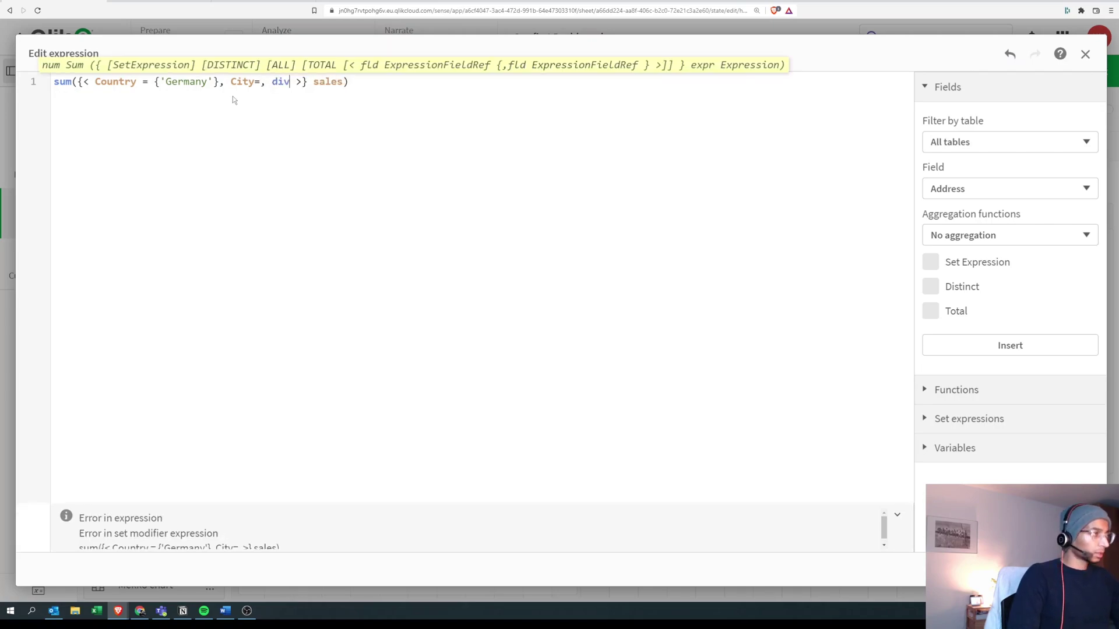
text(i)
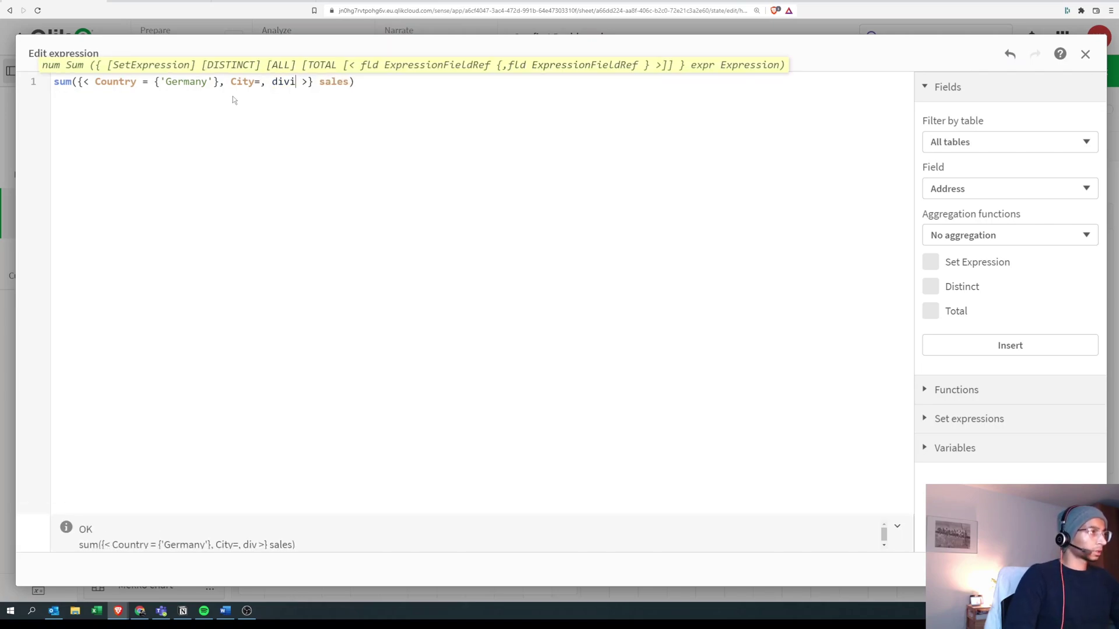
key(Return)
text(=)
key(Delete)
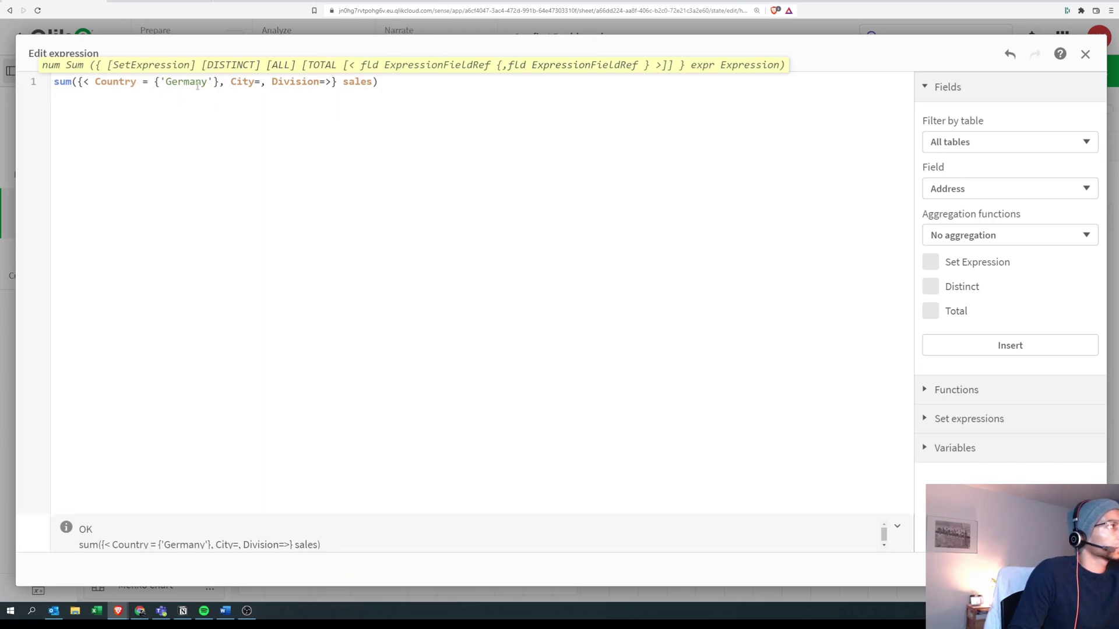
drag(259, 81, 321, 82)
click(258, 83)
click(326, 82)
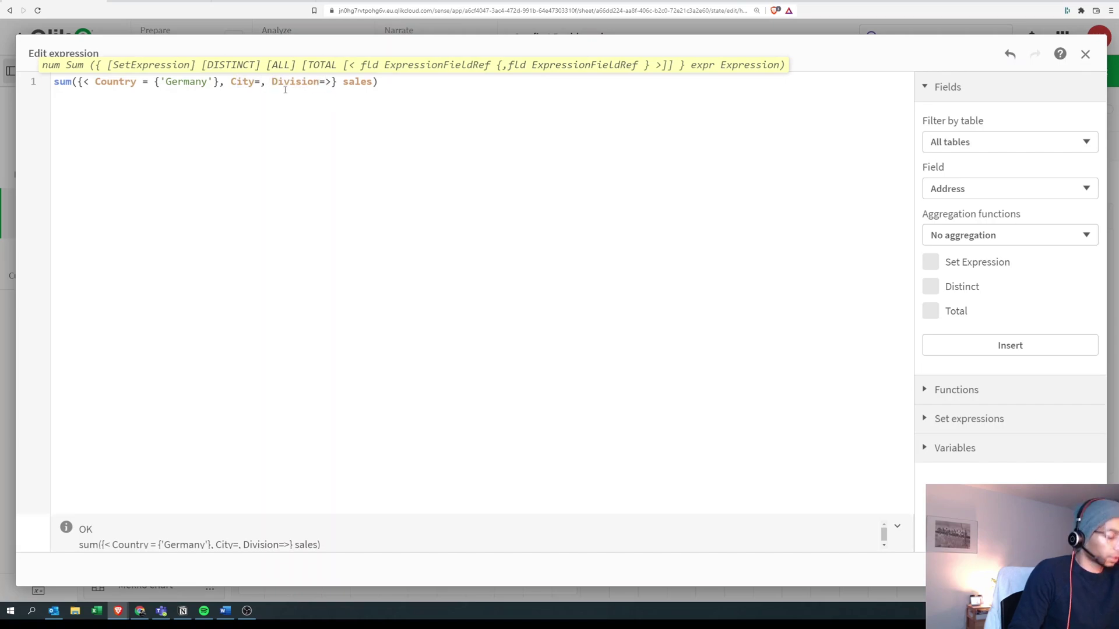
click(1075, 569)
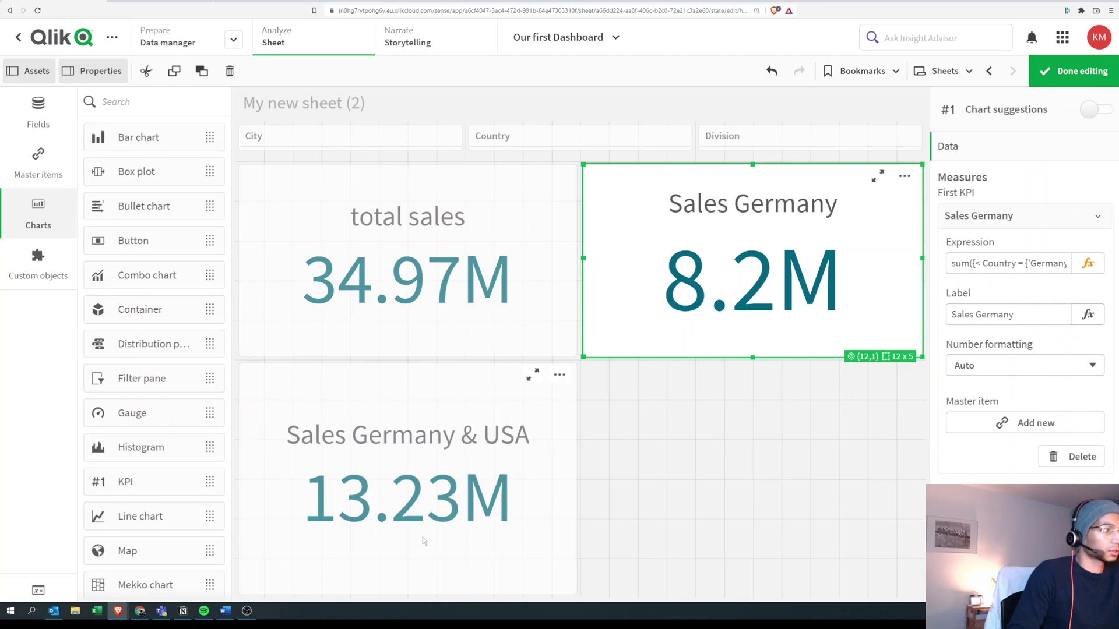
Extend the Sales Germany & USA KPI's set modifier with City= and Division= after the Country values, and apply the expression
click(545, 411)
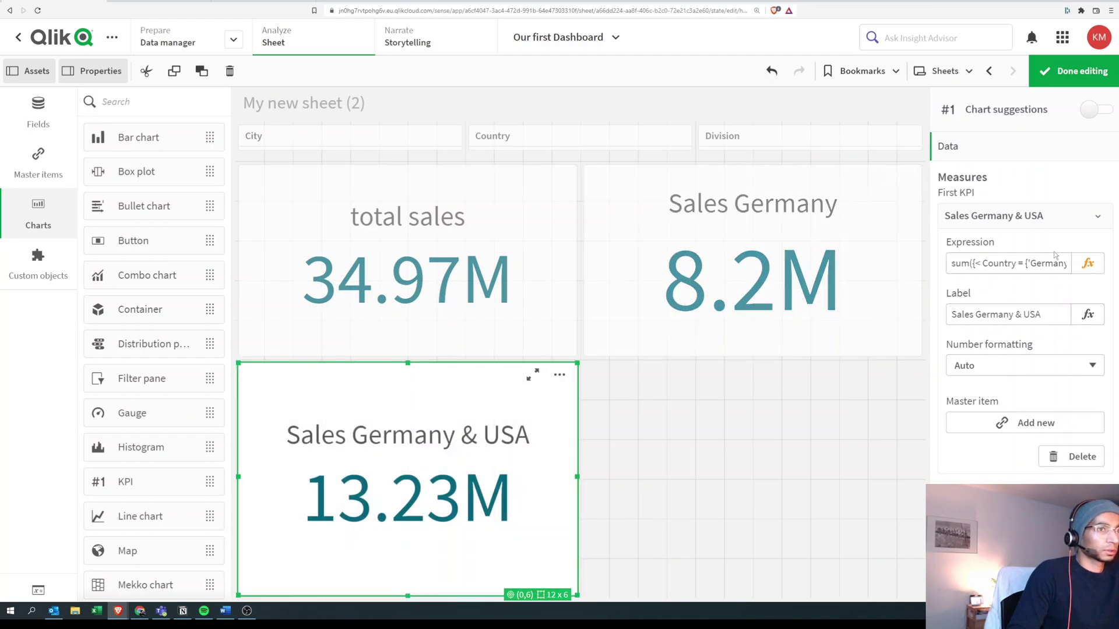
click(1087, 263)
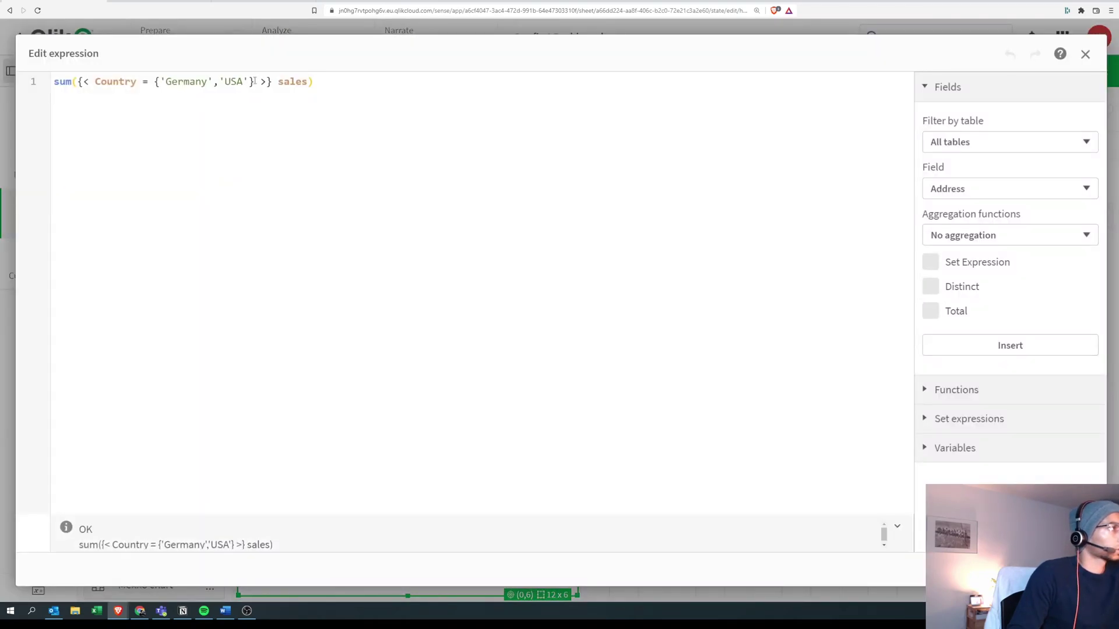
click(254, 81)
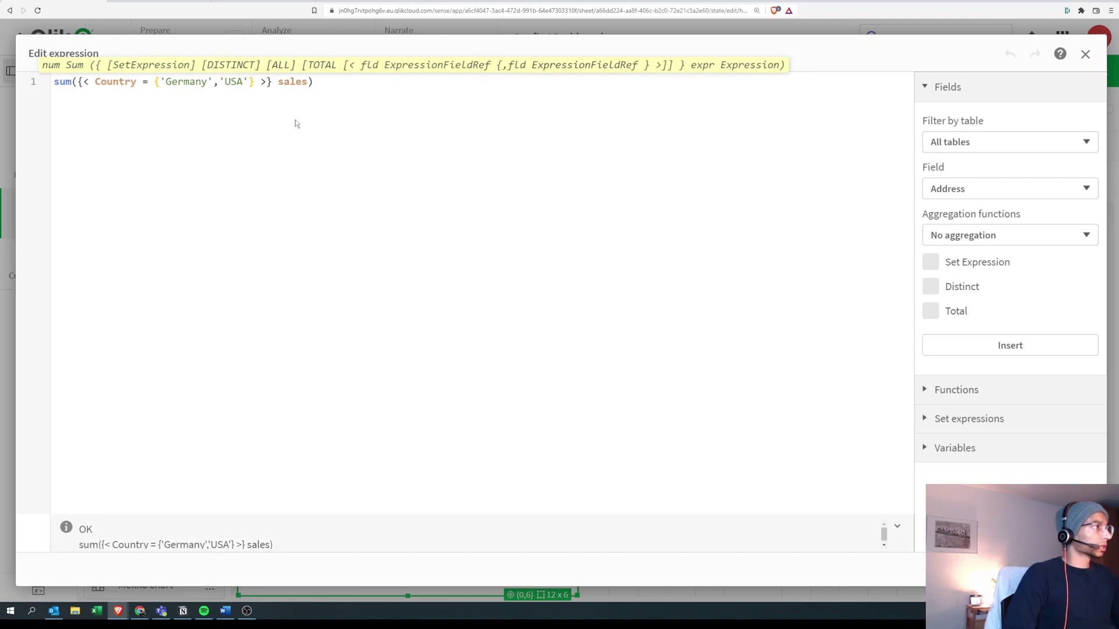
text(, )
text(City)
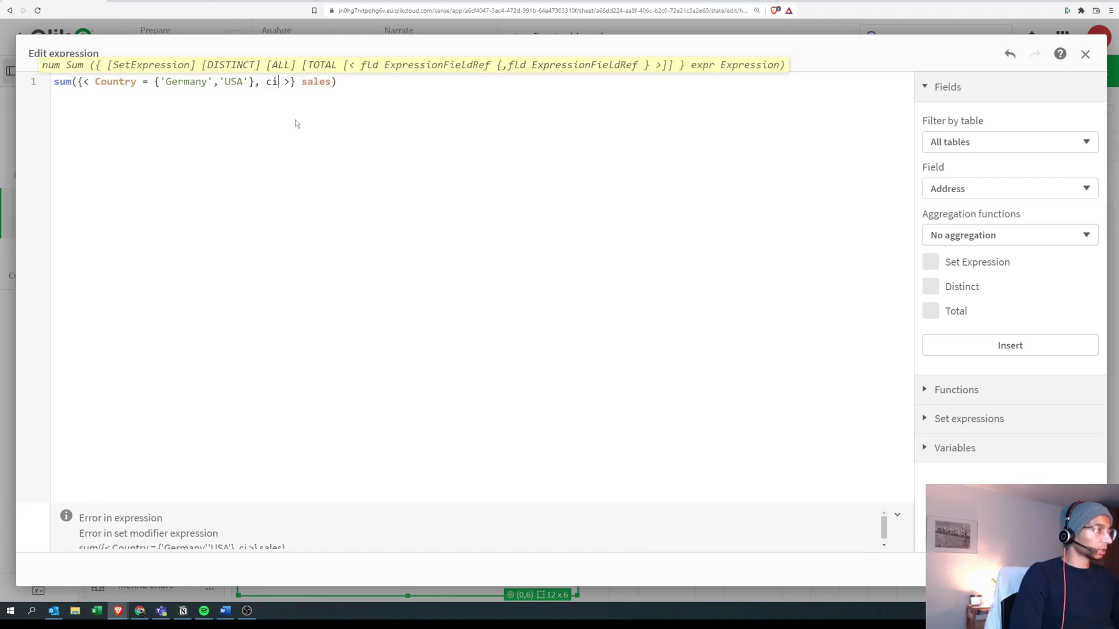
text(=, d)
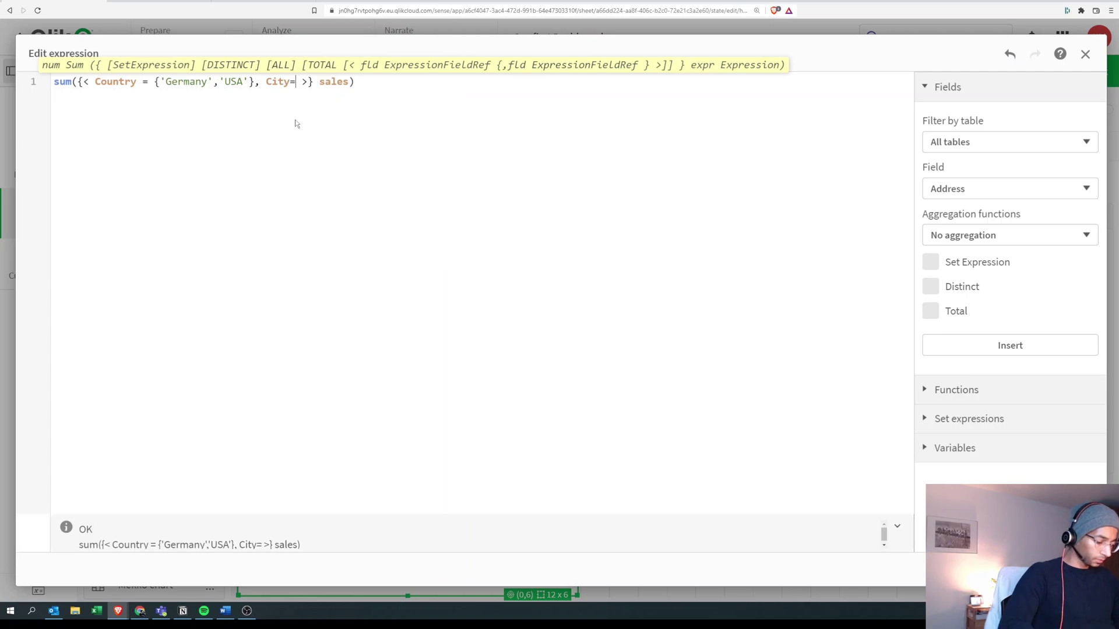
text(ivi)
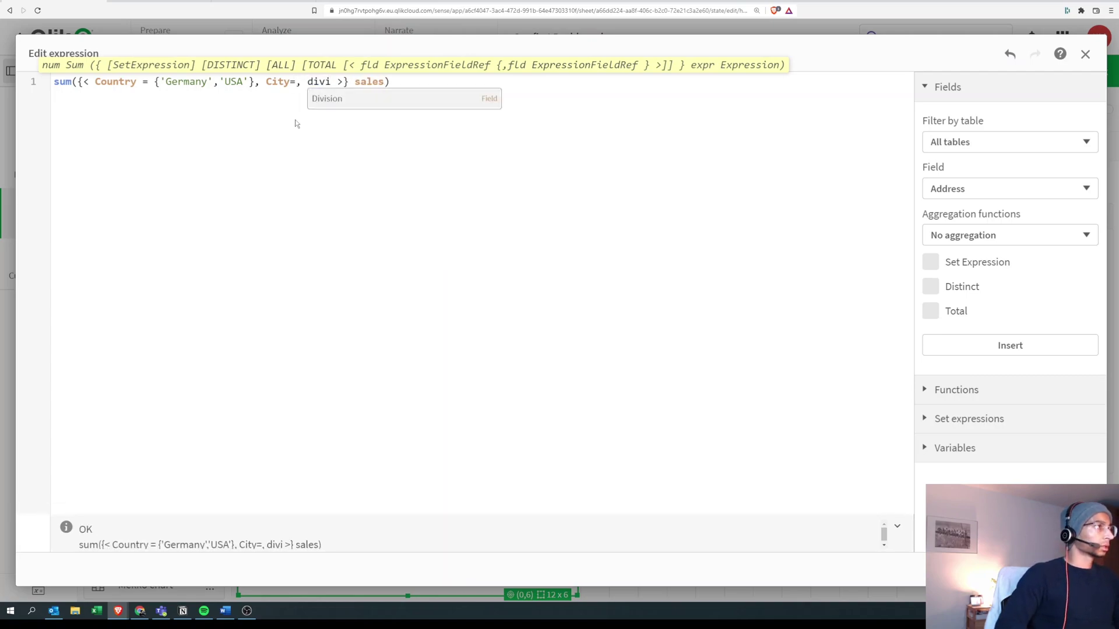
key(Return)
text(=)
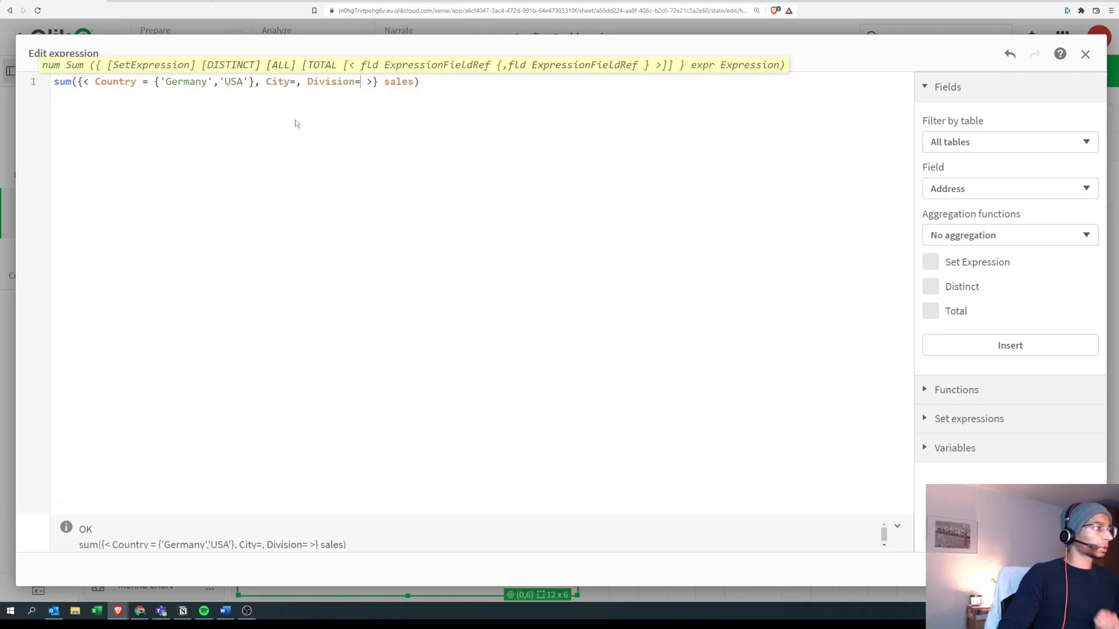
click(1077, 569)
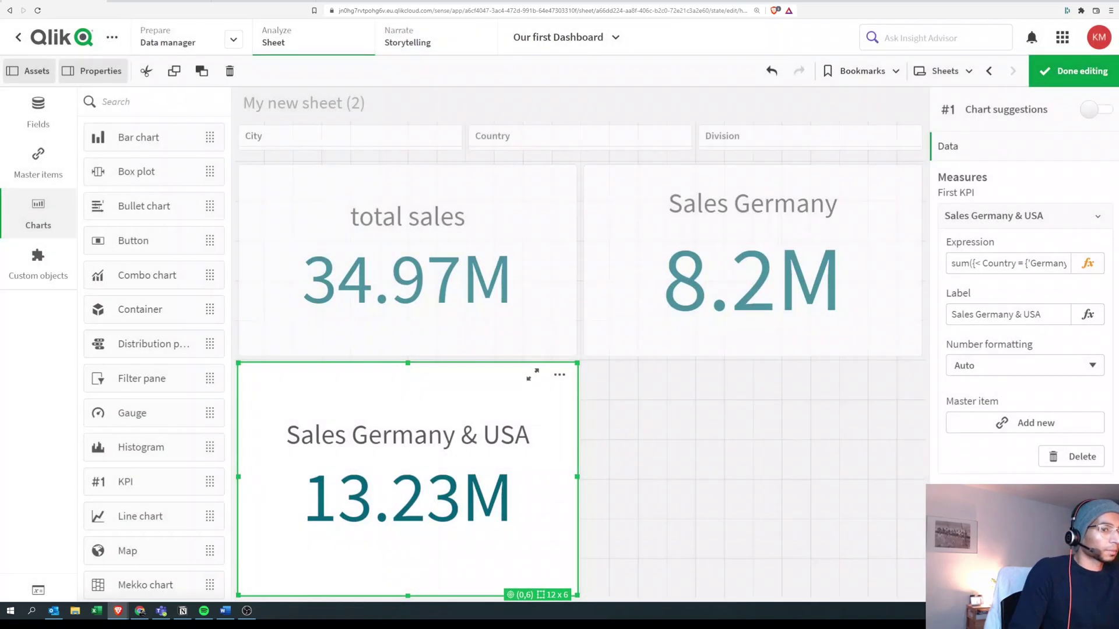
Filter City to Barcelona outside edit mode to check the KPIs with the extended set modifiers, and clear the selection
click(1077, 71)
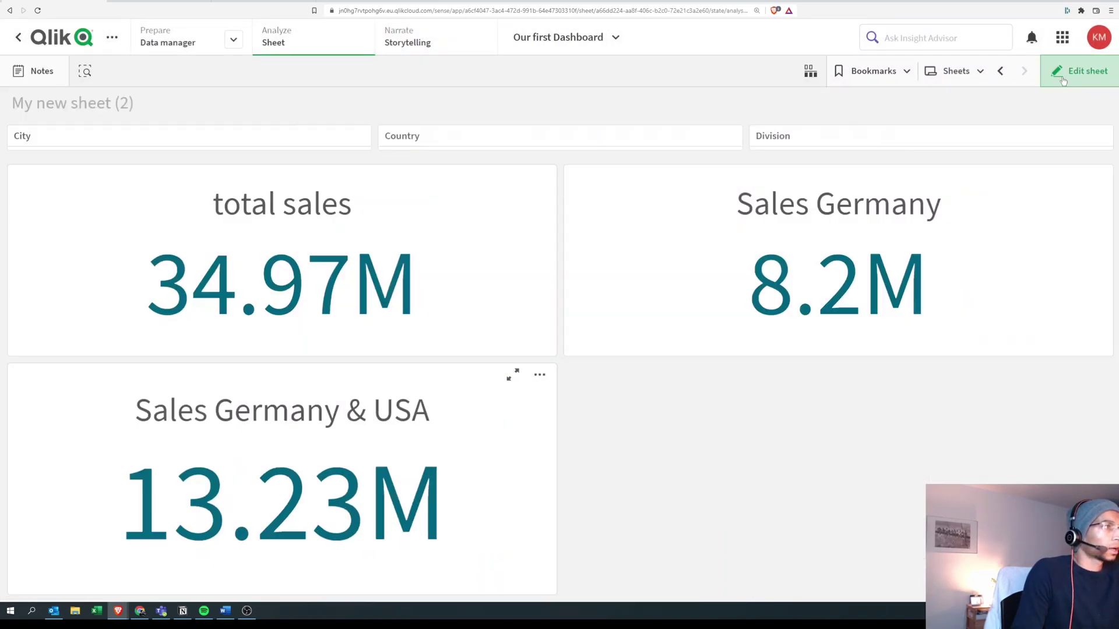
click(304, 146)
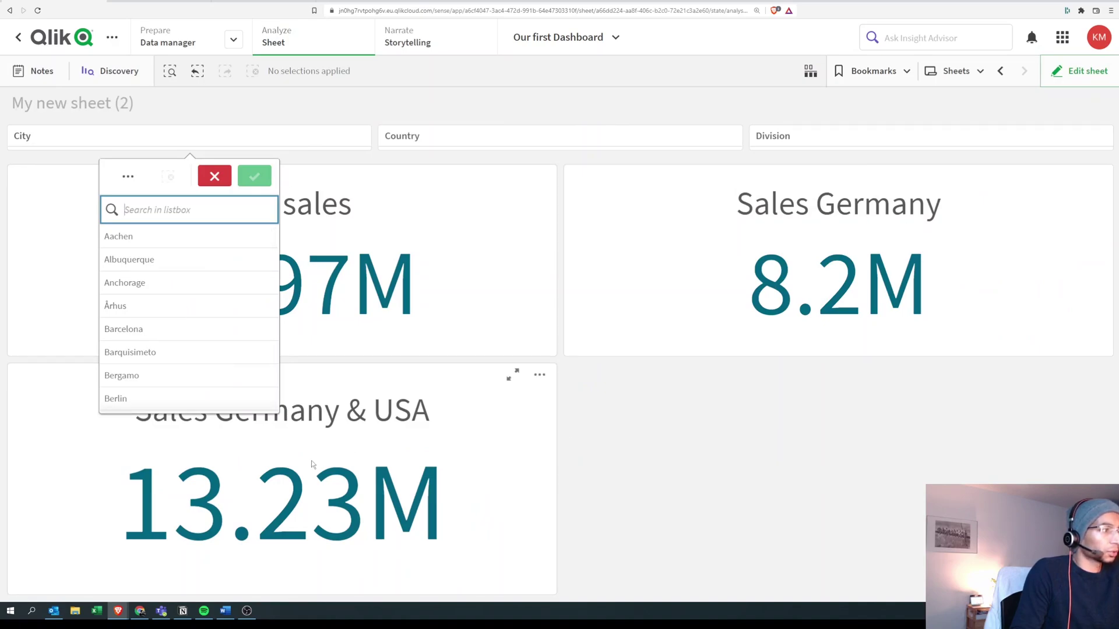
click(134, 330)
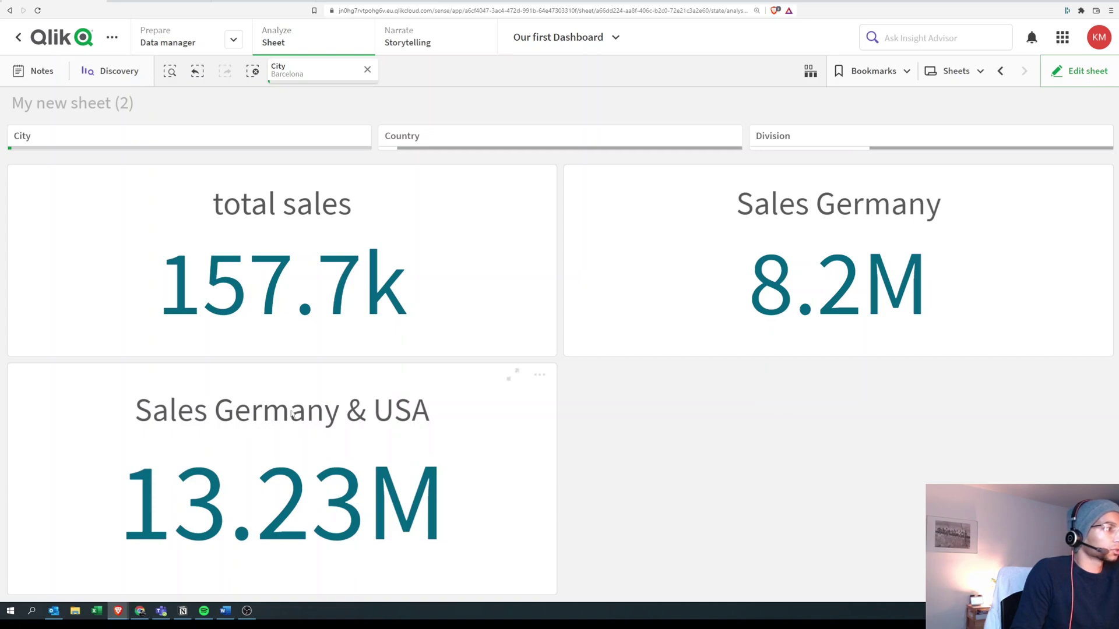
click(367, 70)
Copy the Sales Germany & USA KPI in edit mode and paste it into the empty grid area beside it
key(ctrl+e)
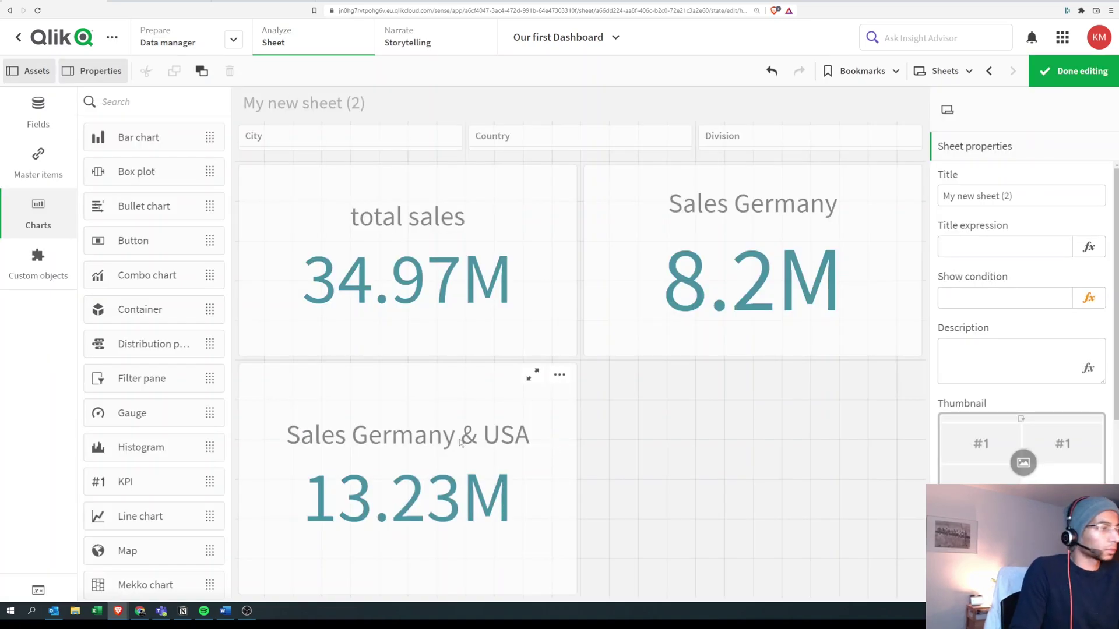
right_click(376, 457)
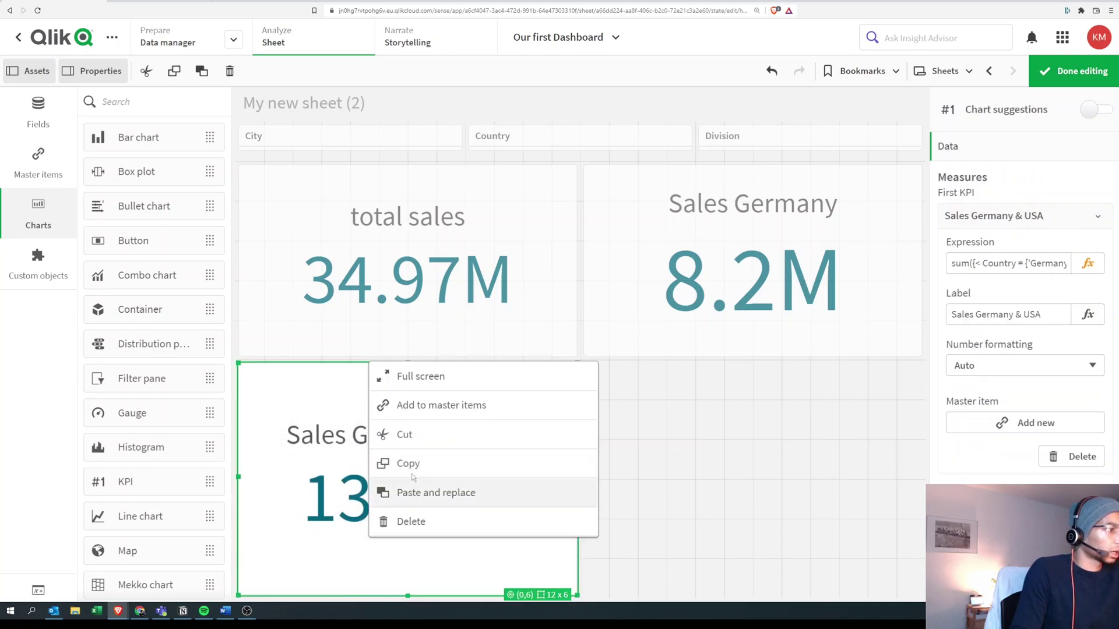
click(447, 468)
right_click(661, 460)
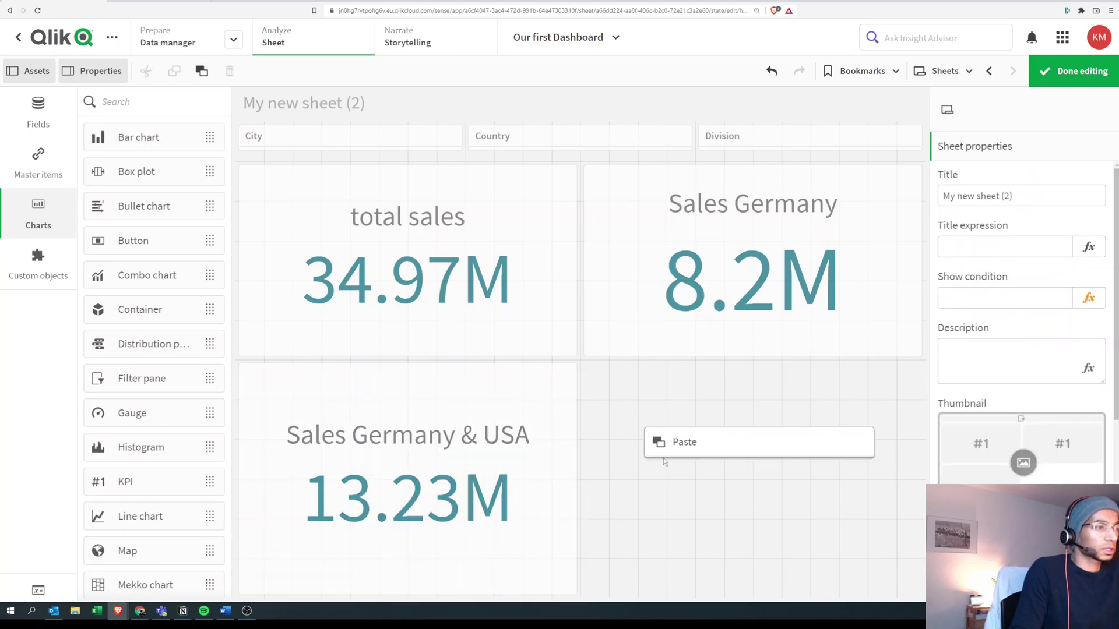
click(678, 449)
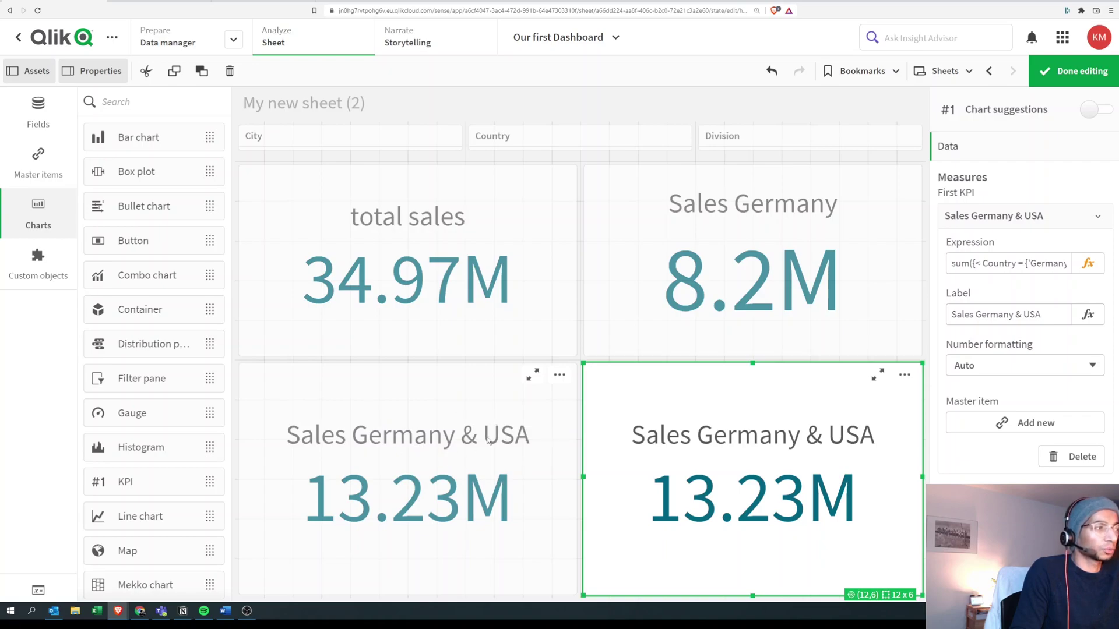
Change the pasted KPI's label to Sales Others and finish editing the sheet
drag(1043, 314, 963, 314)
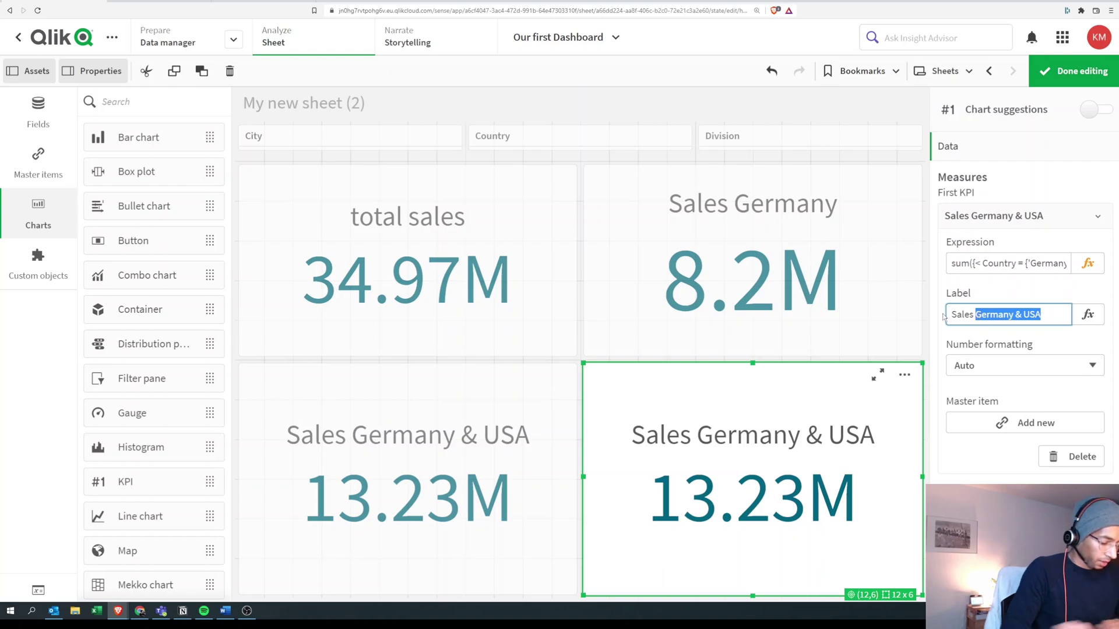
text(les Others)
click(1074, 71)
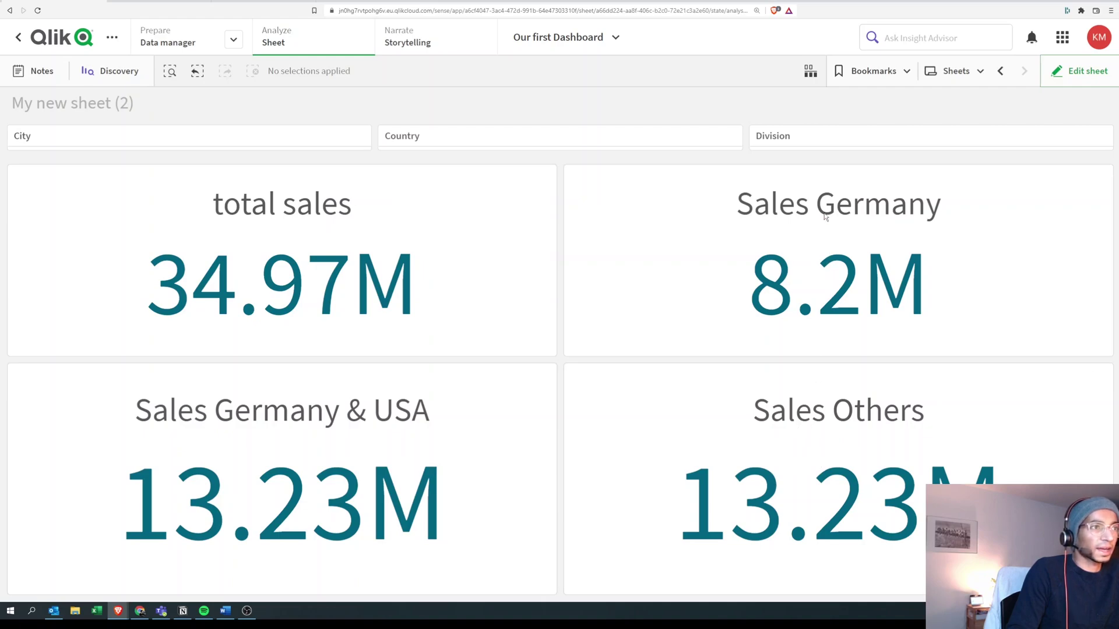
Edit the Sales Others KPI's expression to exclude both countries by adding a minus after the equals sign: Country =- {'Germany','USA'}
click(1079, 71)
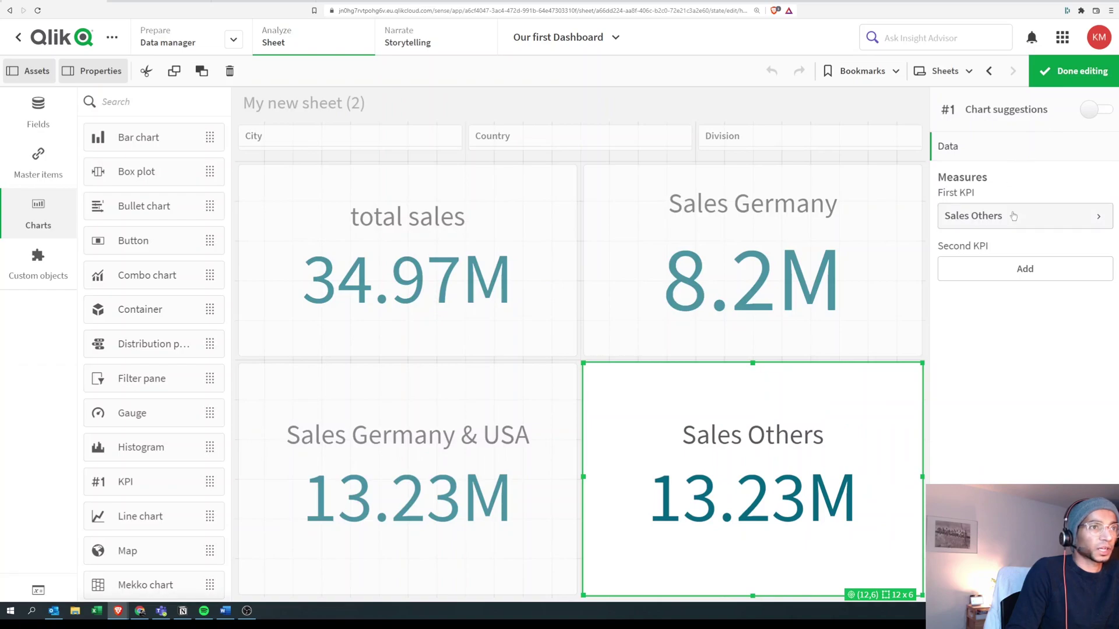
click(1012, 215)
click(1088, 262)
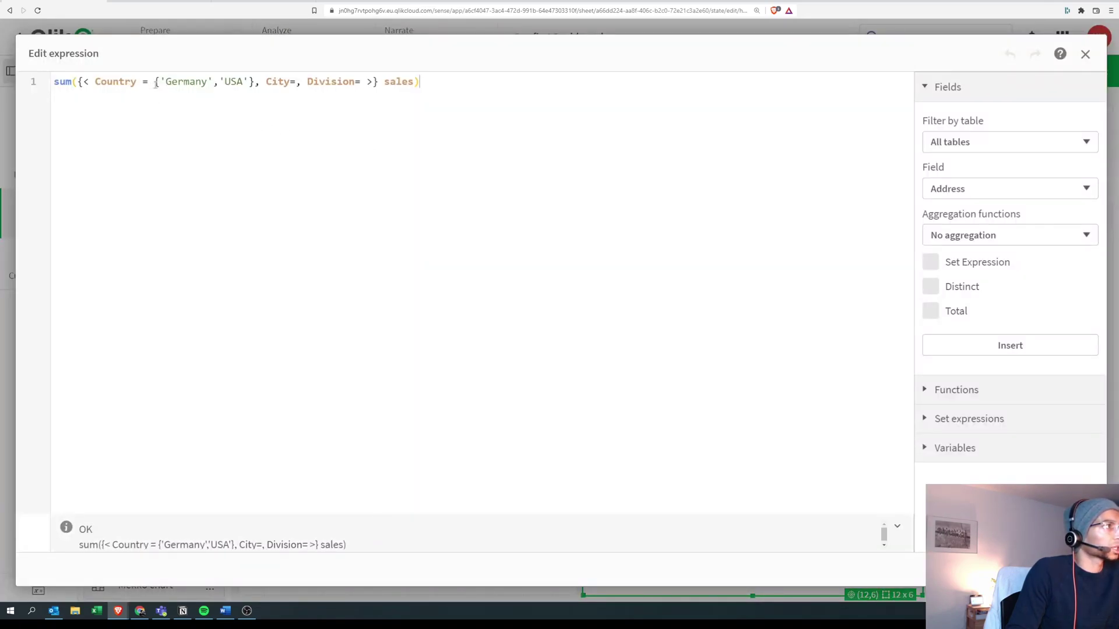
key(ctrl+plus)
key(ctrl+plus)
key(ctrl+plus)
key(ctrl+plus)
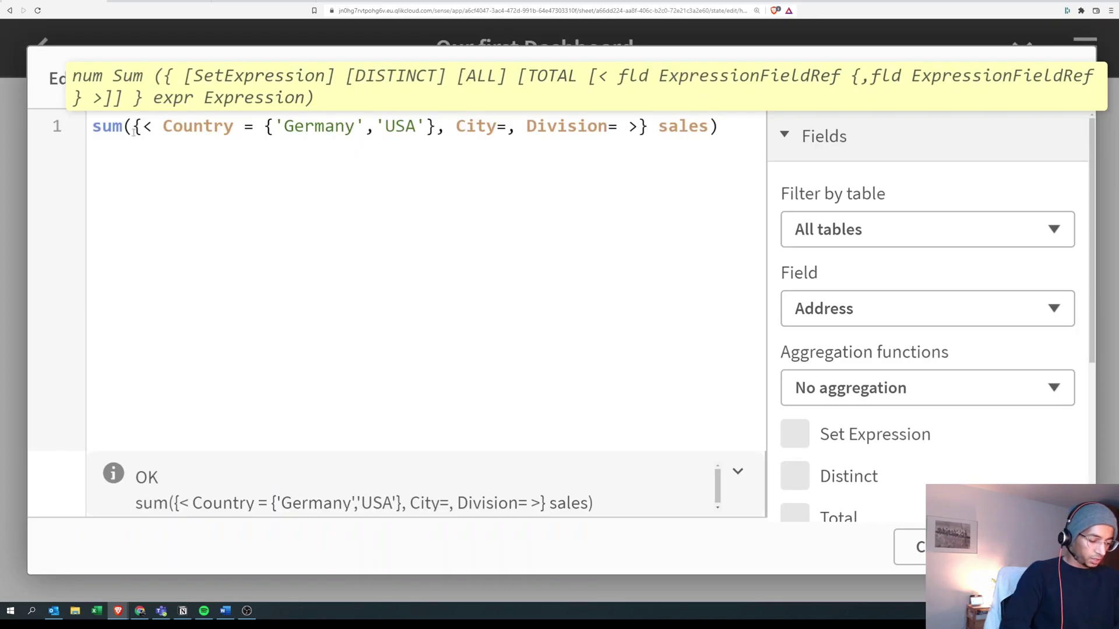
click(256, 127)
text(-)
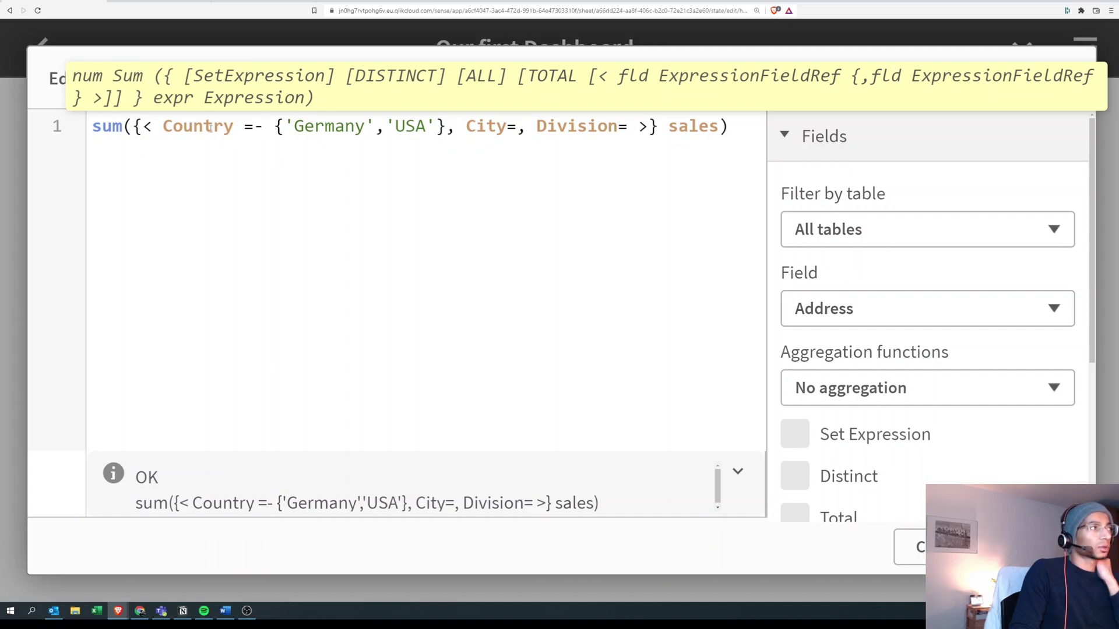
drag(255, 130, 260, 130)
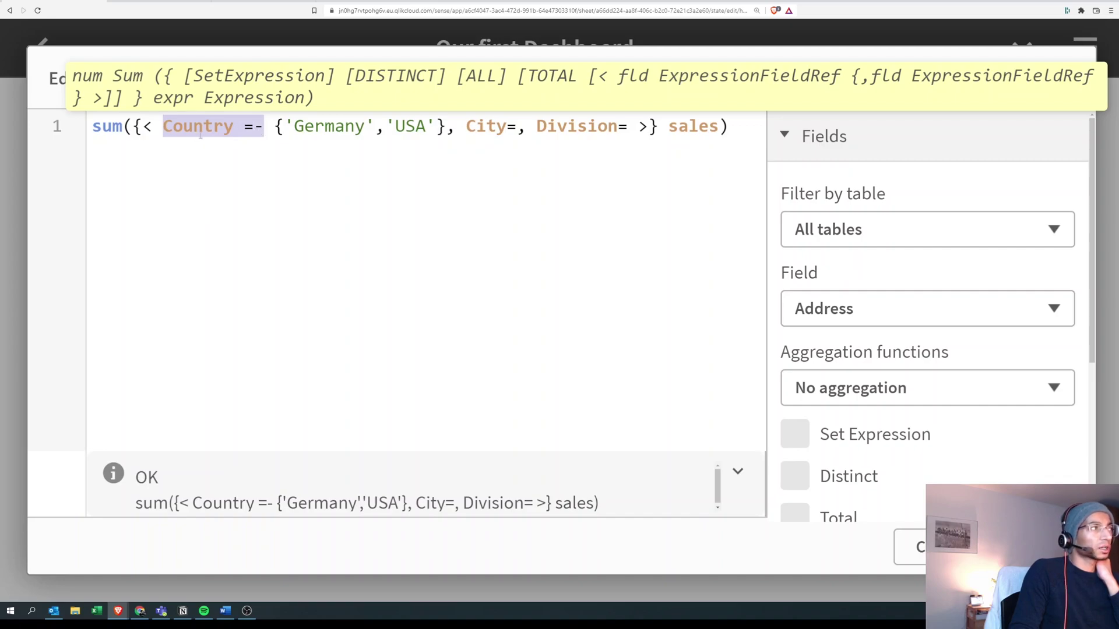
click(234, 163)
click(244, 127)
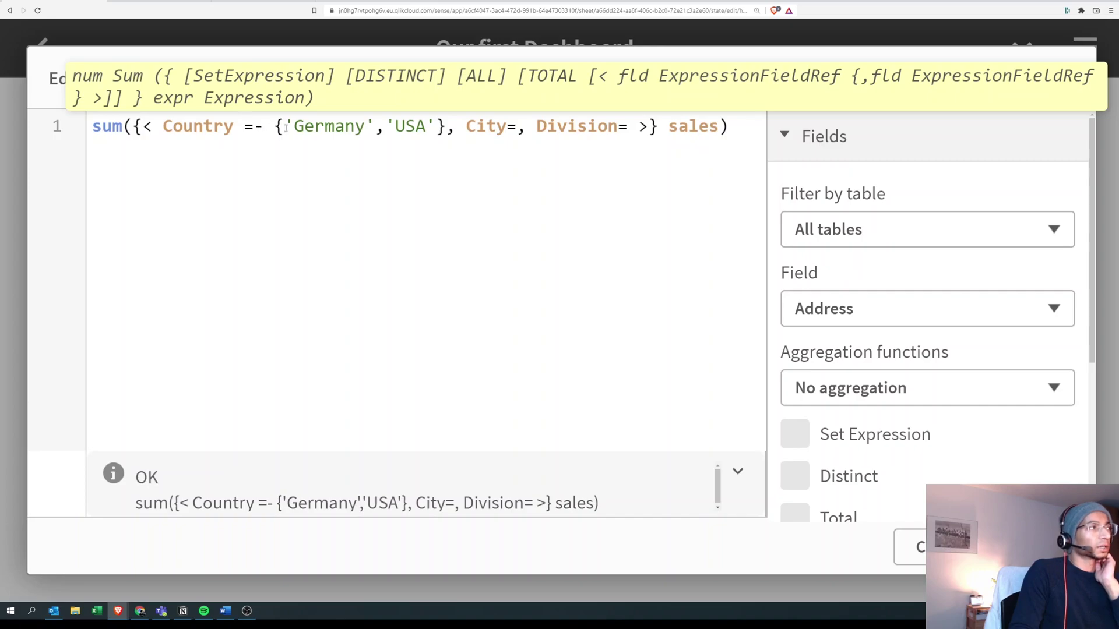
drag(294, 129, 429, 130)
click(241, 138)
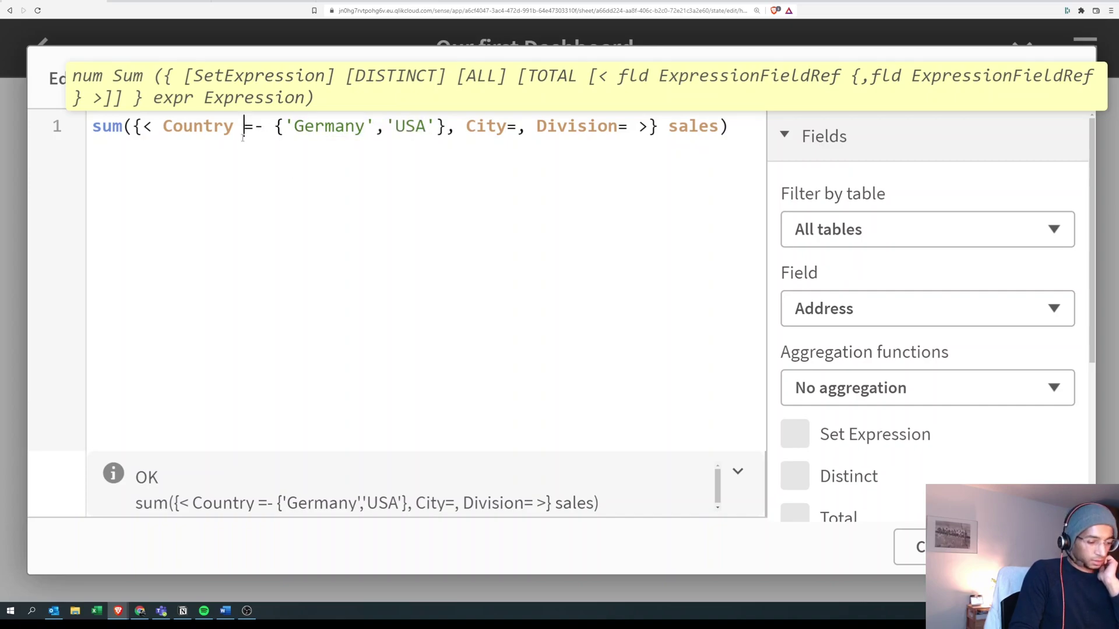
Try the minus before the equals sign after Country (-=) in the Sales Others expression, and restore it to =-
click(255, 129)
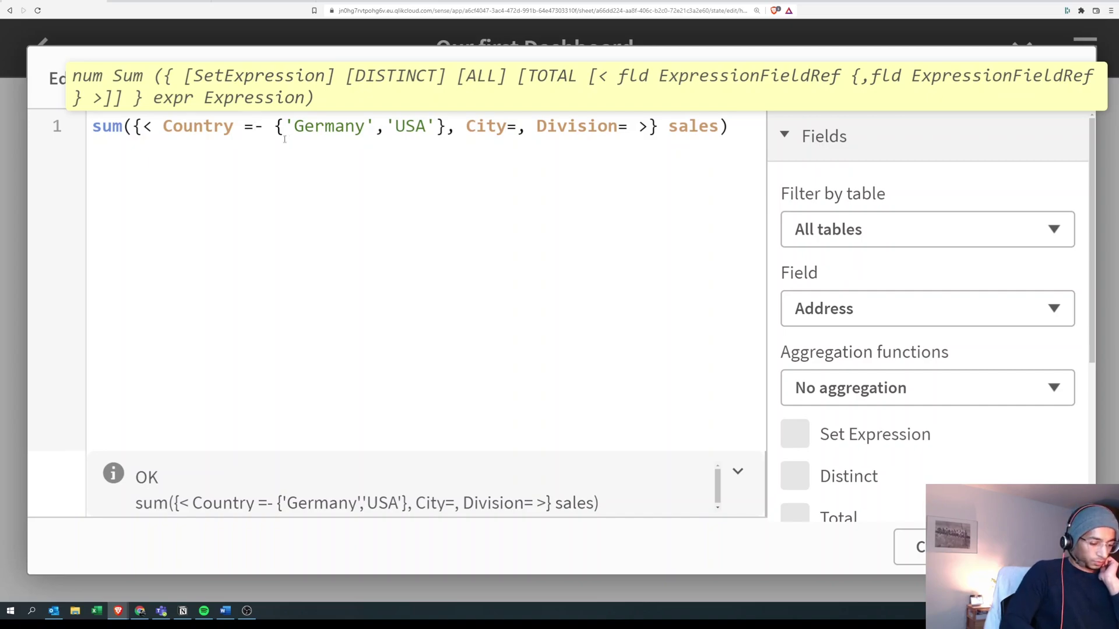
key(Delete)
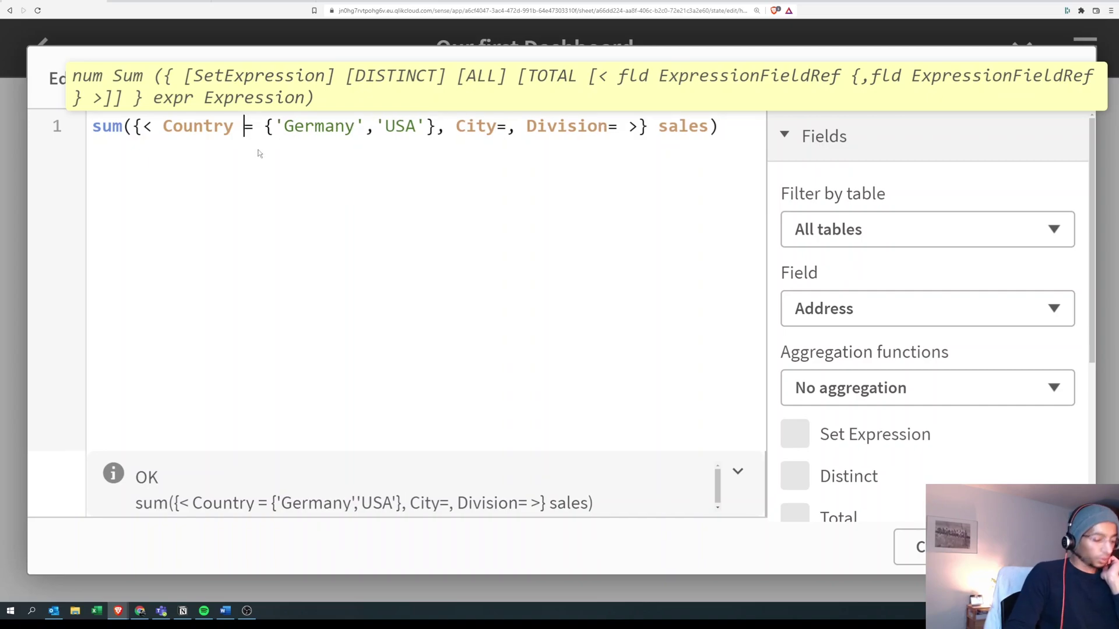
text(-)
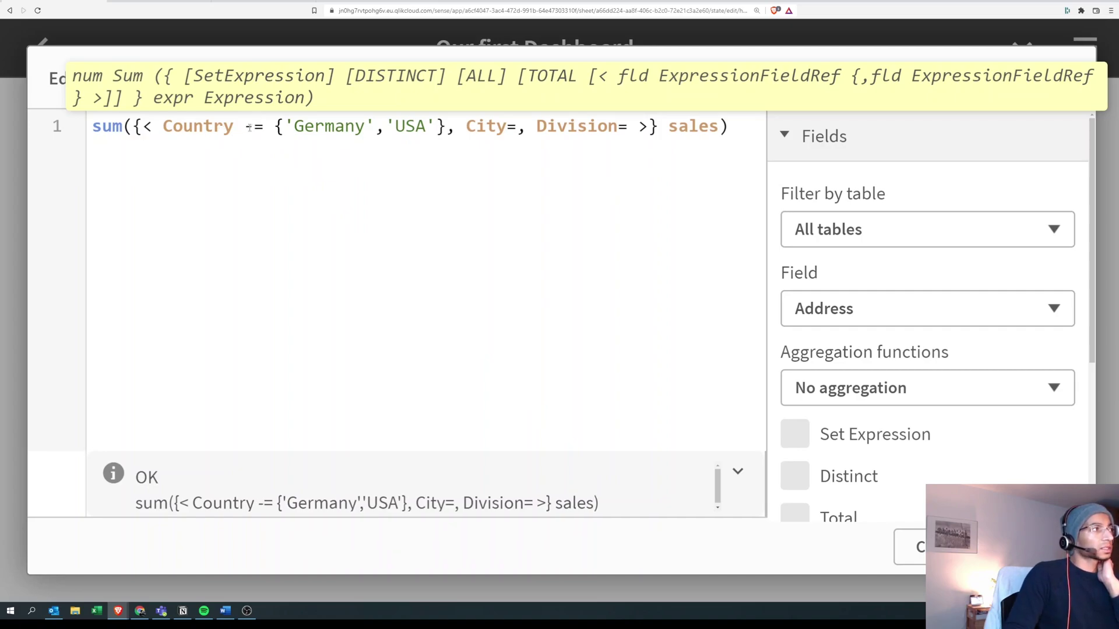
double_click(248, 127)
double_click(259, 127)
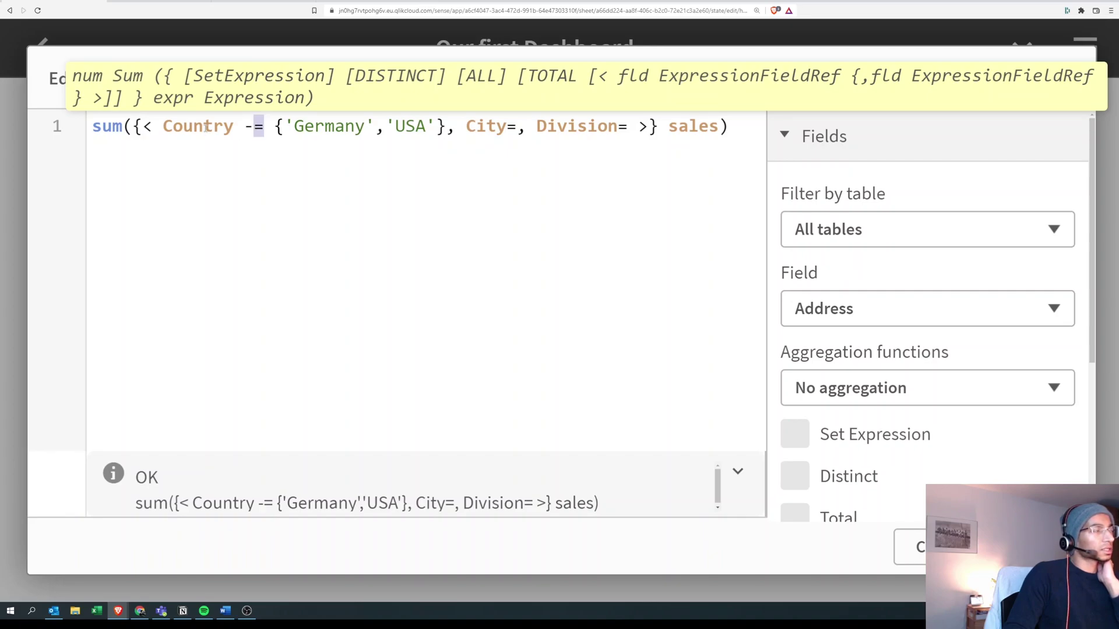
click(245, 127)
click(255, 128)
key(BackSpace)
click(256, 132)
text(-)
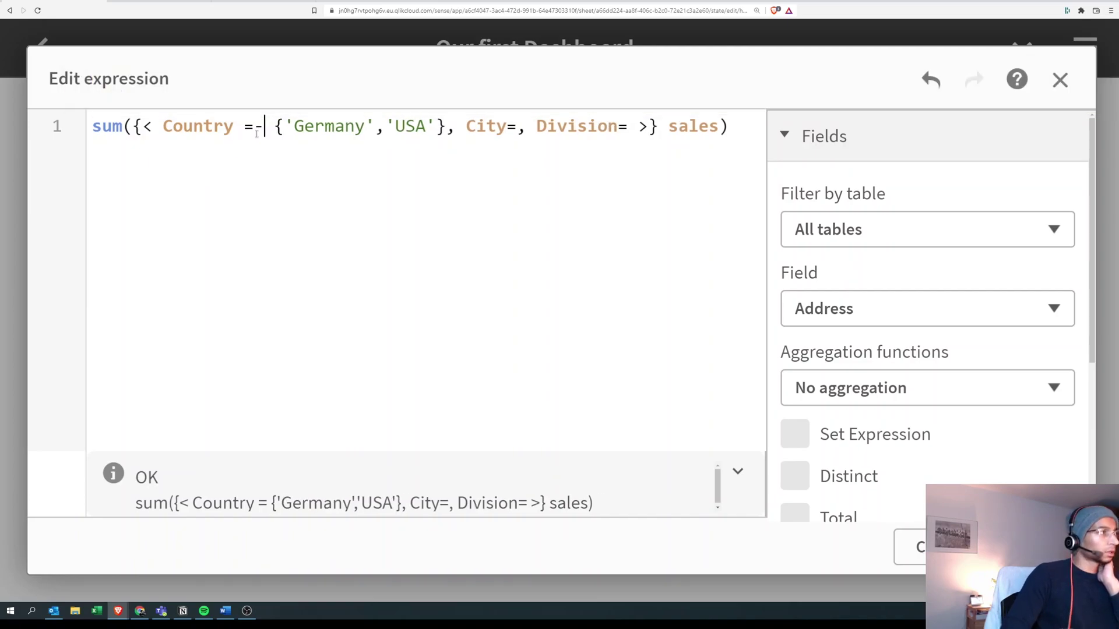
Apply the Sales Others expression and finish editing the sheet
double_click(201, 127)
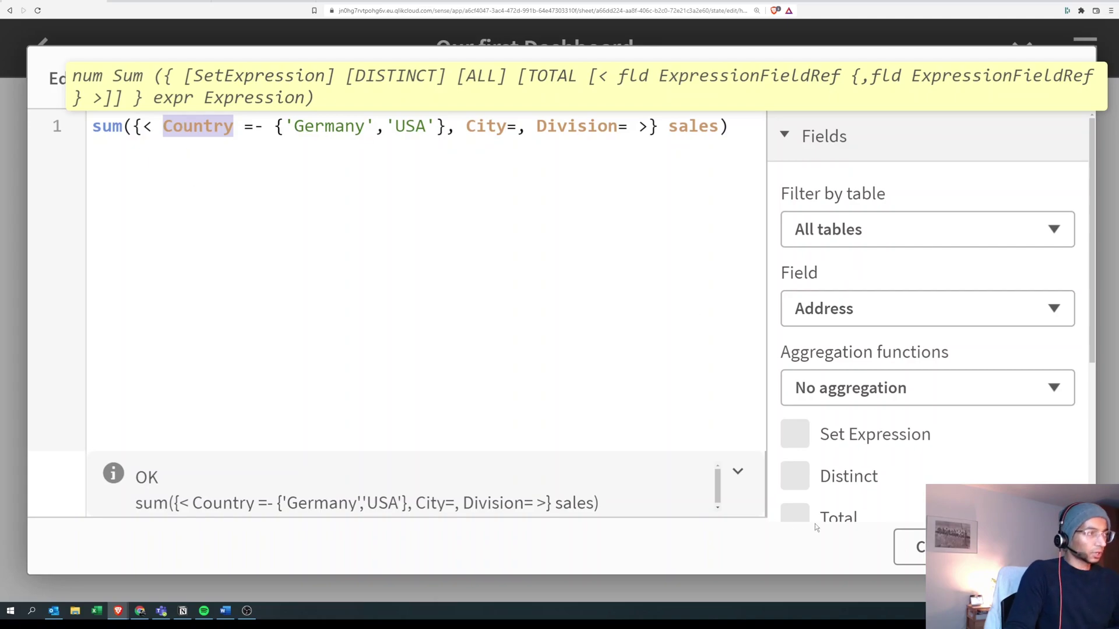
key(Escape)
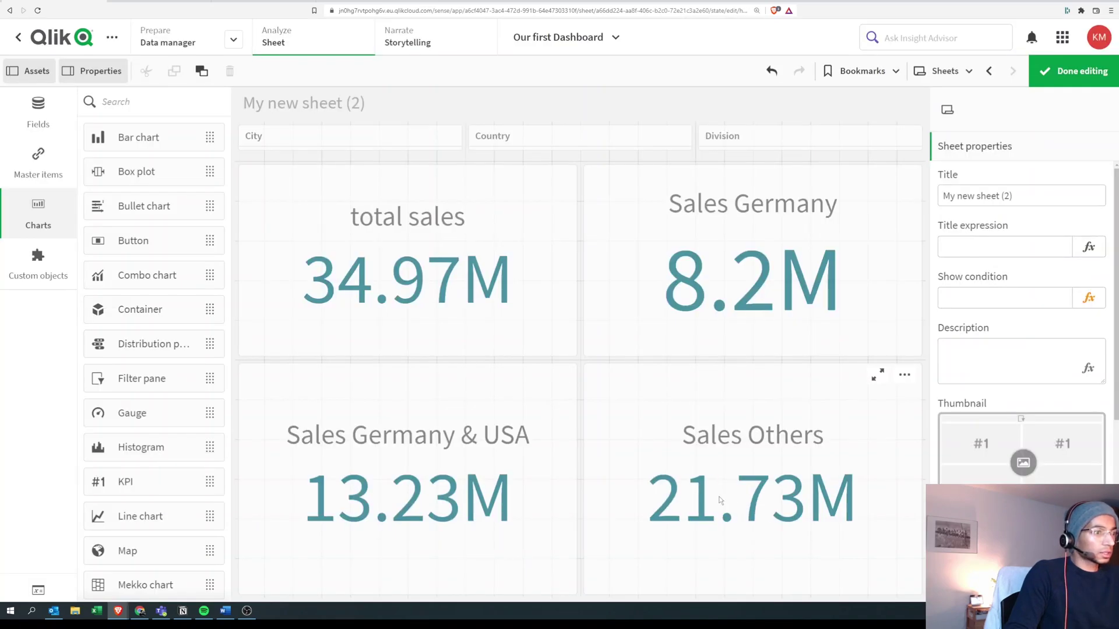
click(1082, 82)
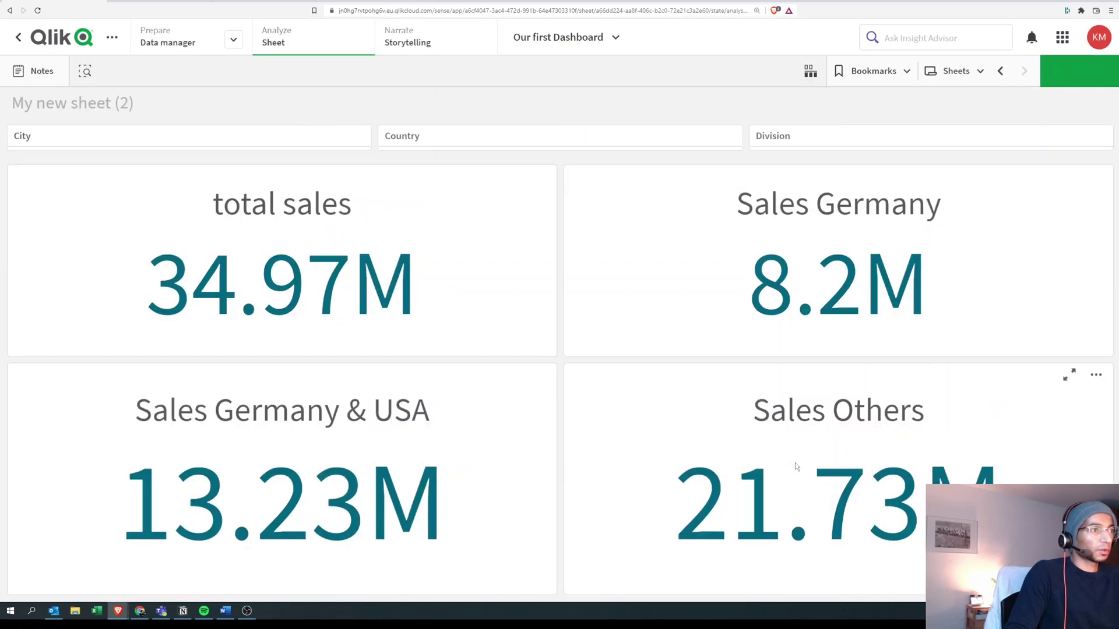